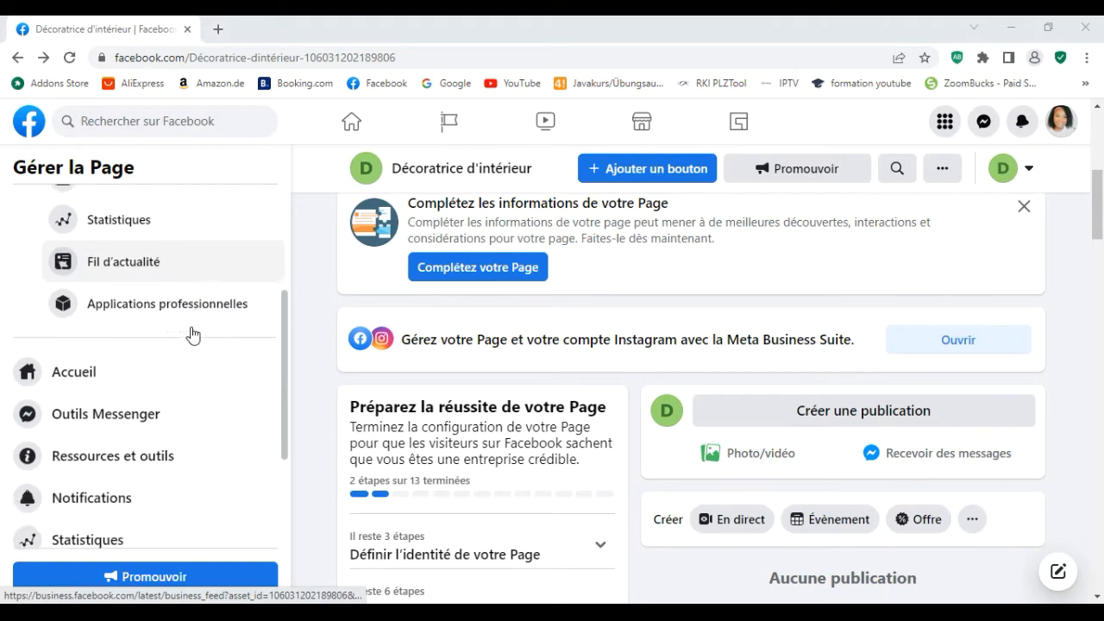
# - Open the Modèles et onglets section of the Page's settings
pyautogui.scroll(-4, 186, 279)
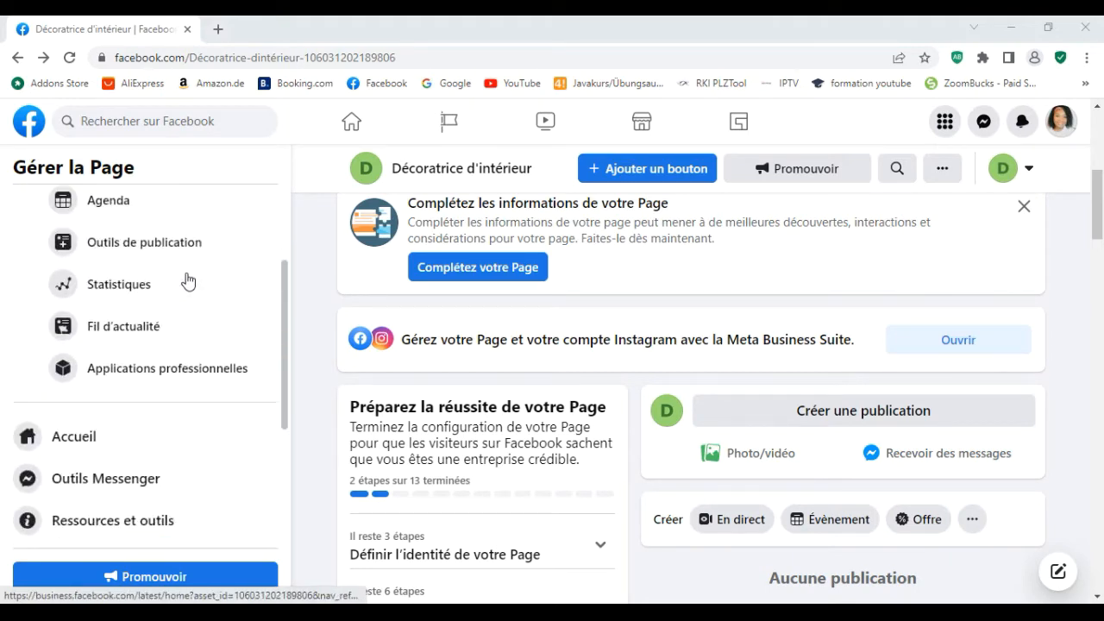
pyautogui.scroll(4, 187, 278)
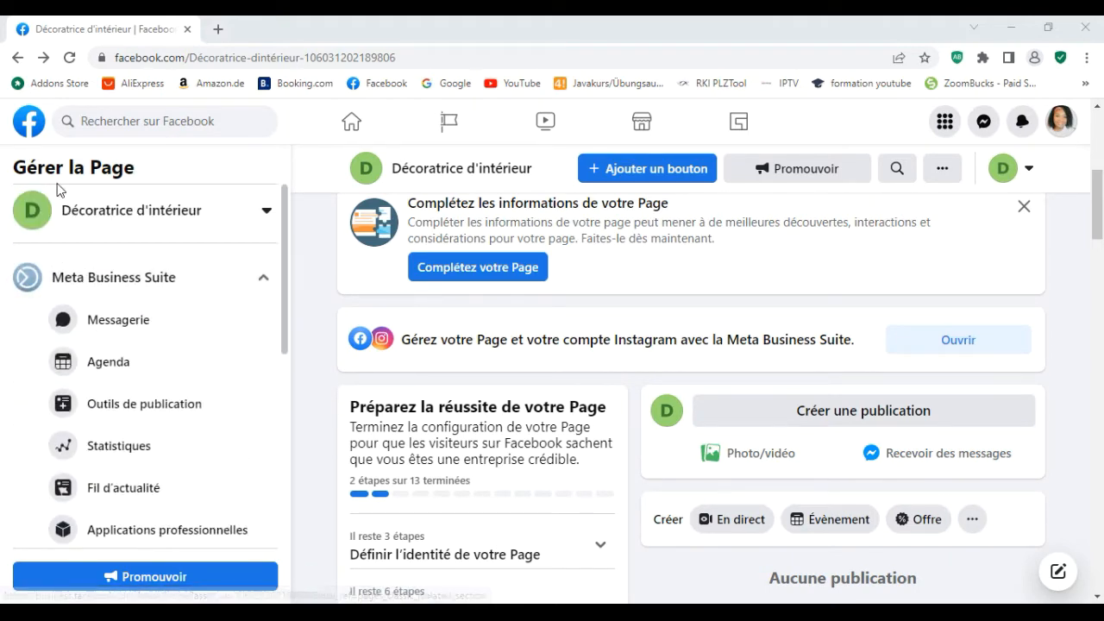
pyautogui.scroll(-5, 198, 250)
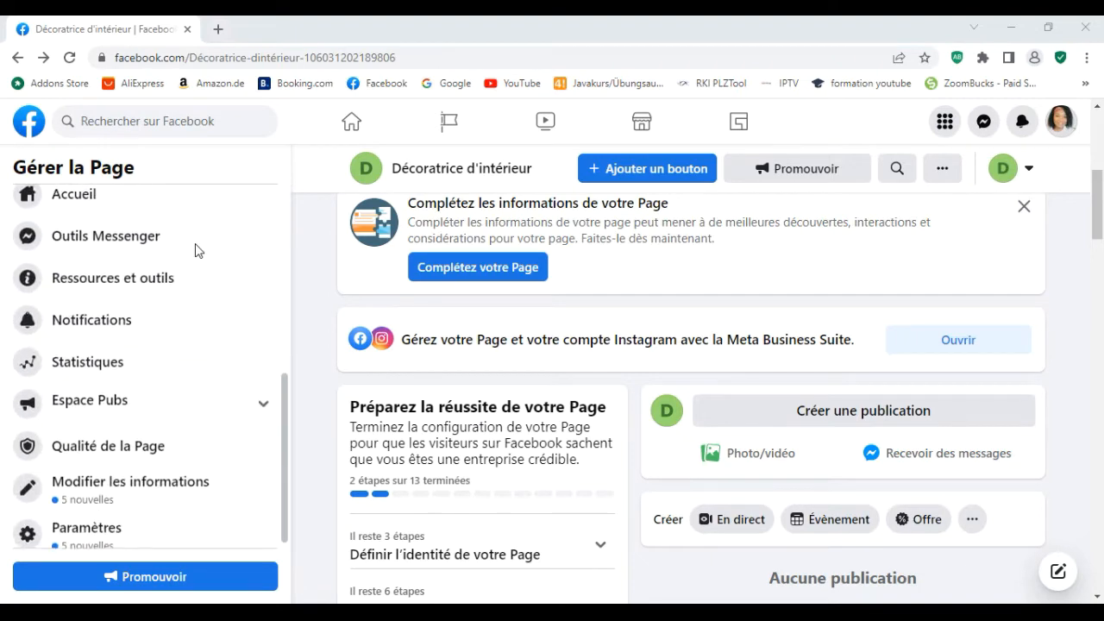
pyautogui.scroll(-1, 197, 248)
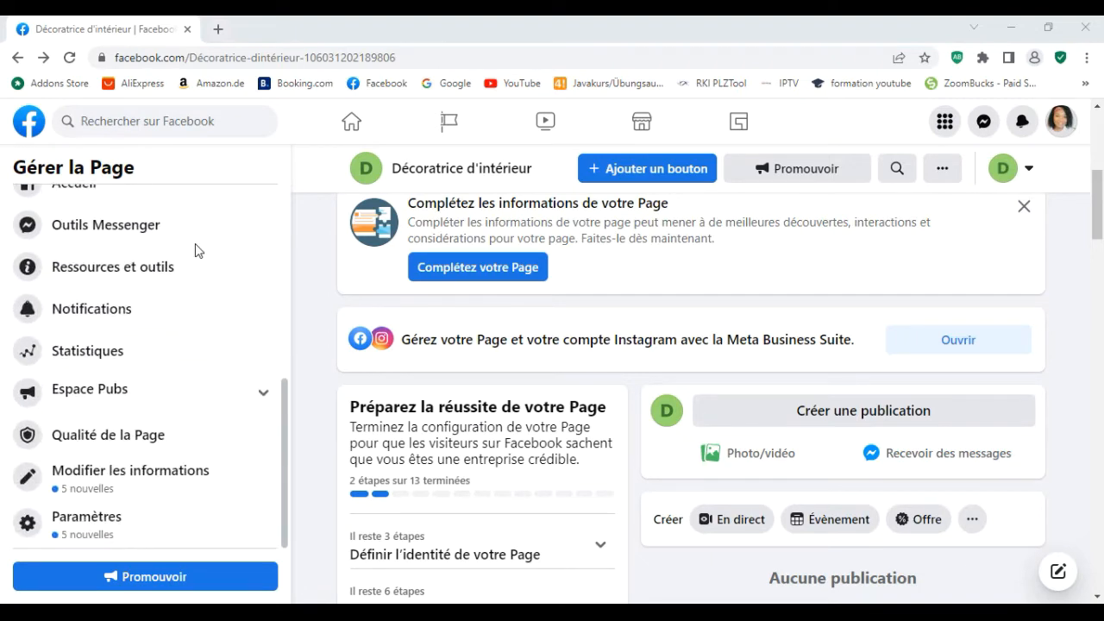
pyautogui.click(91, 517)
pyautogui.scroll(-2, 212, 387)
pyautogui.scroll(3, 212, 387)
pyautogui.scroll(1, 216, 387)
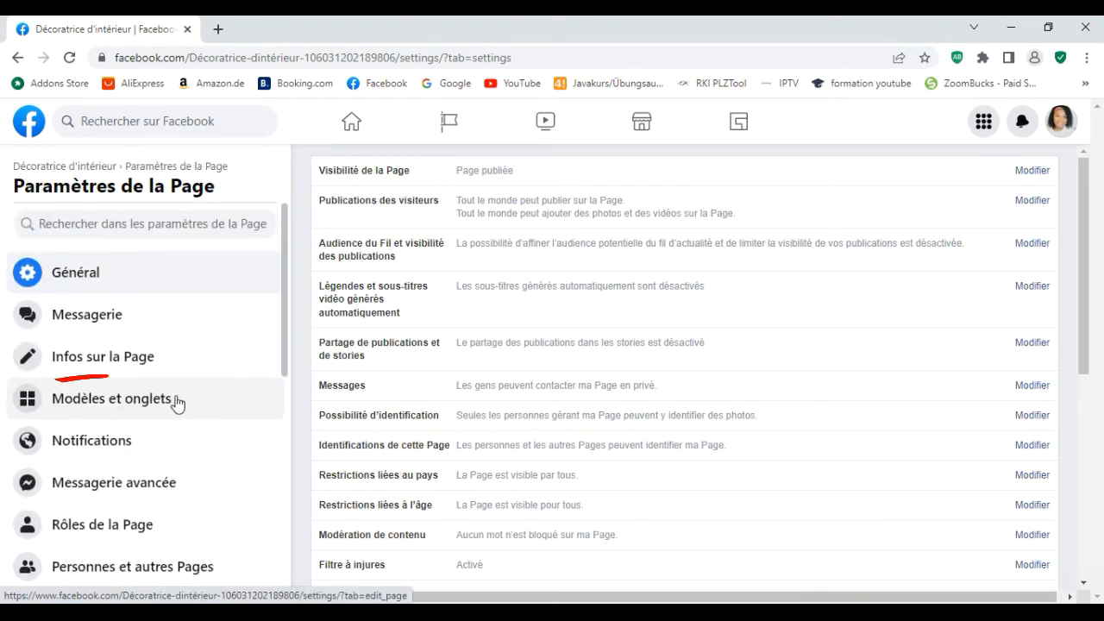
pyautogui.click(154, 412)
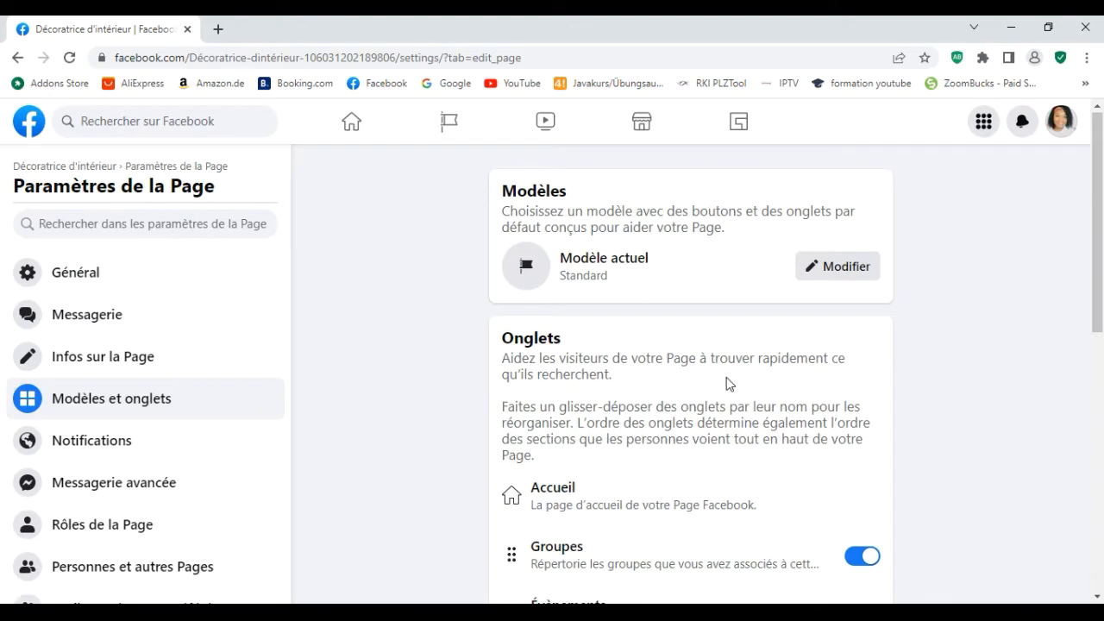
# - Turn on the Boutique tab in the Page's list of tabs
pyautogui.scroll(-2, 726, 383)
pyautogui.scroll(2, 725, 375)
pyautogui.scroll(-5, 725, 375)
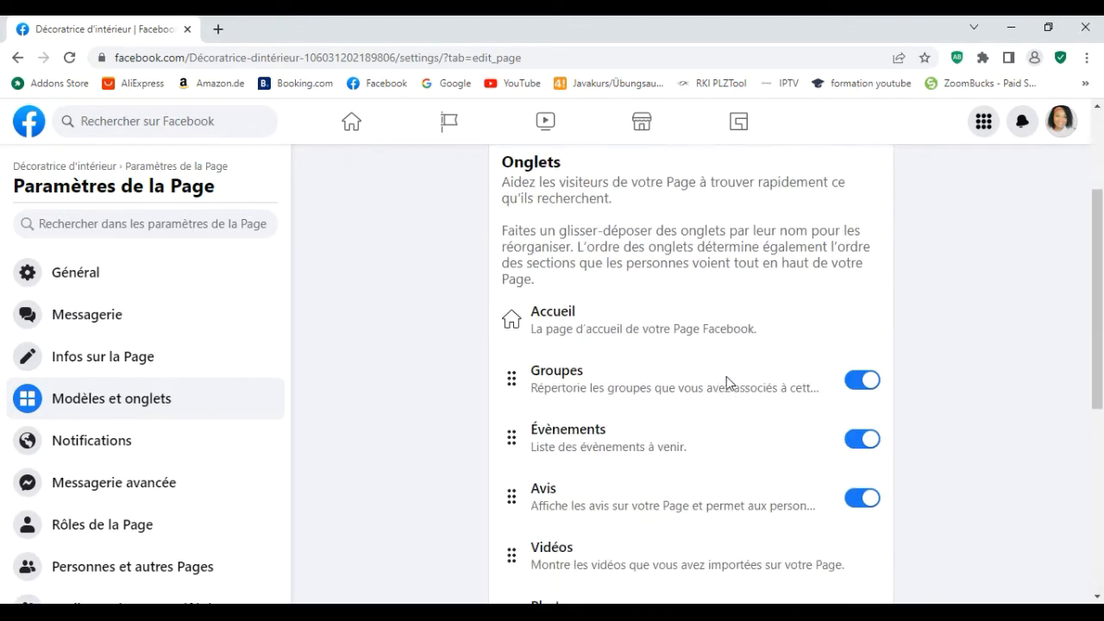
pyautogui.scroll(-2, 724, 374)
pyautogui.scroll(4, 730, 365)
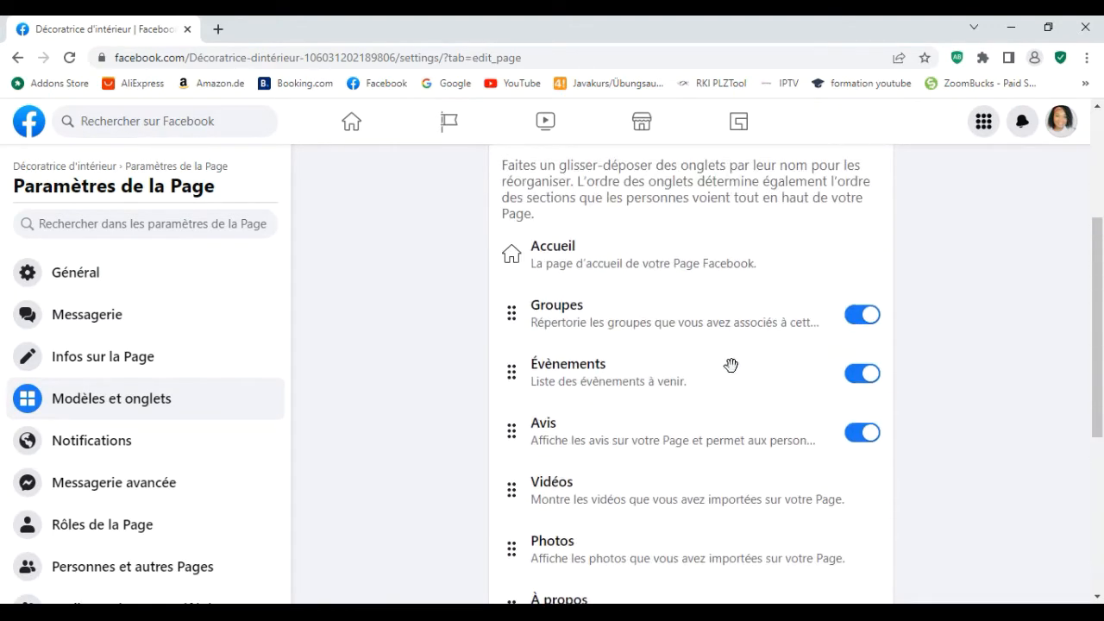
pyautogui.scroll(-1, 803, 357)
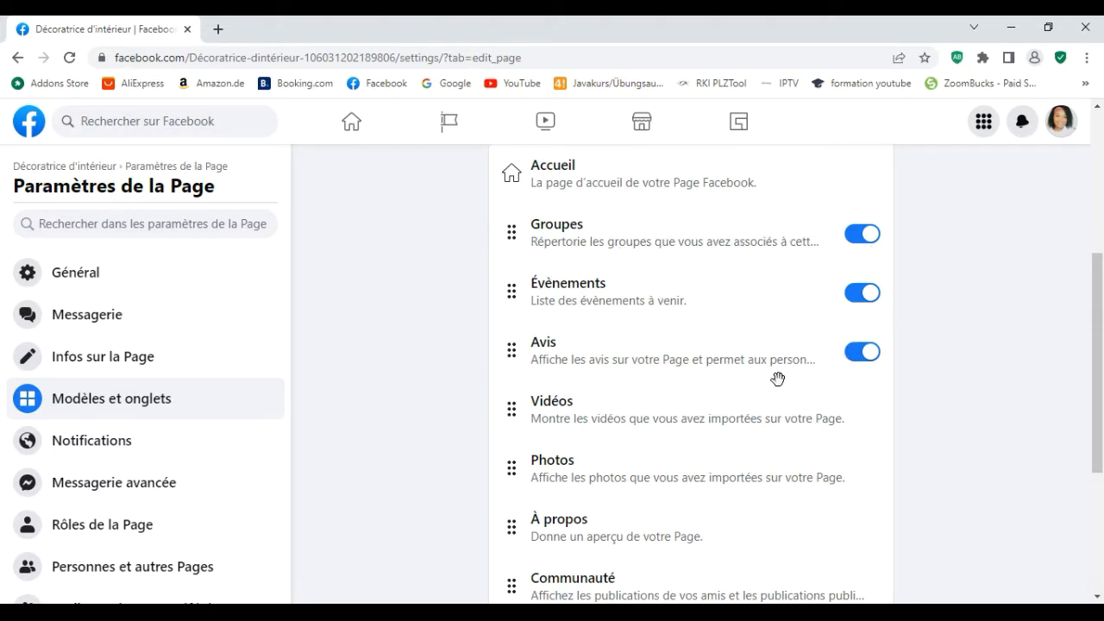
pyautogui.scroll(-3, 872, 360)
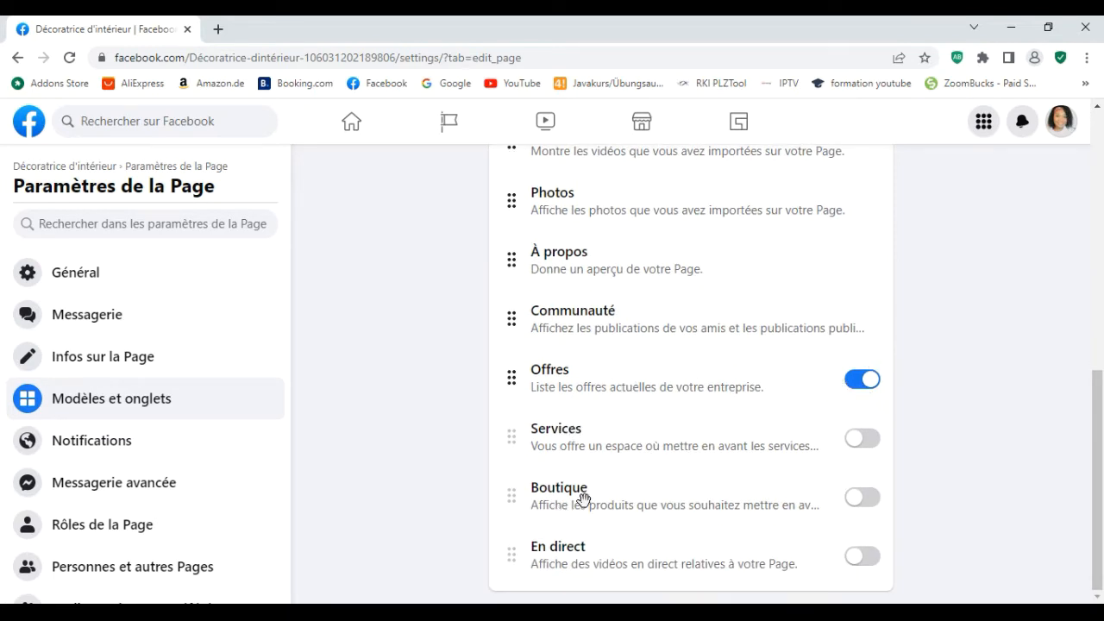
pyautogui.click(862, 498)
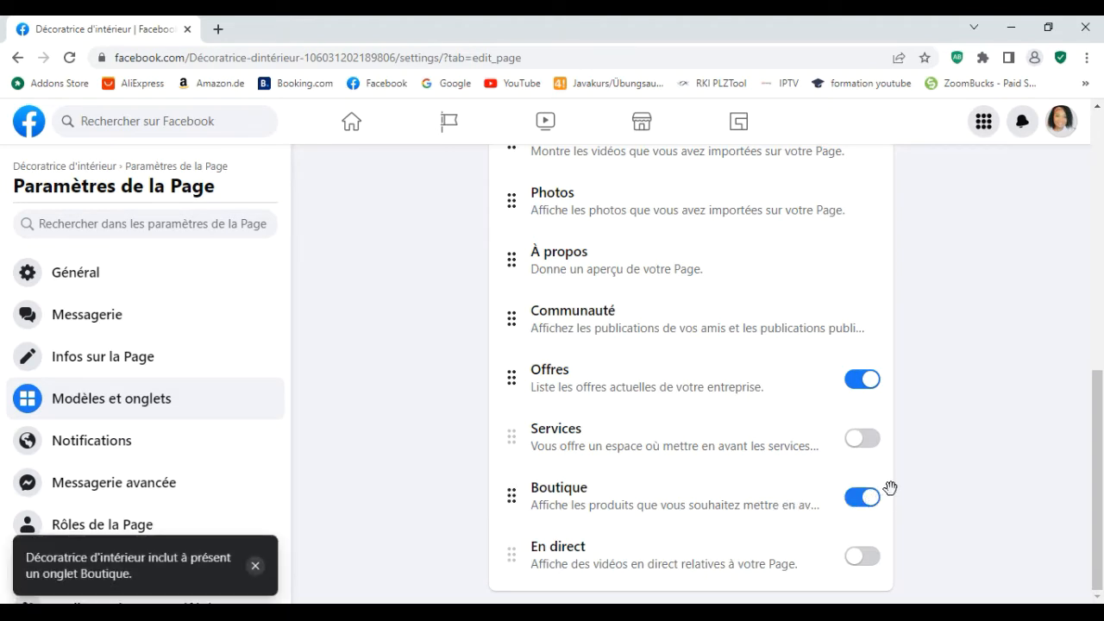
# - Return to the Décoratrice d'intérieur Page and open its Boutique section
pyautogui.scroll(3, 847, 460)
pyautogui.scroll(-3, 843, 452)
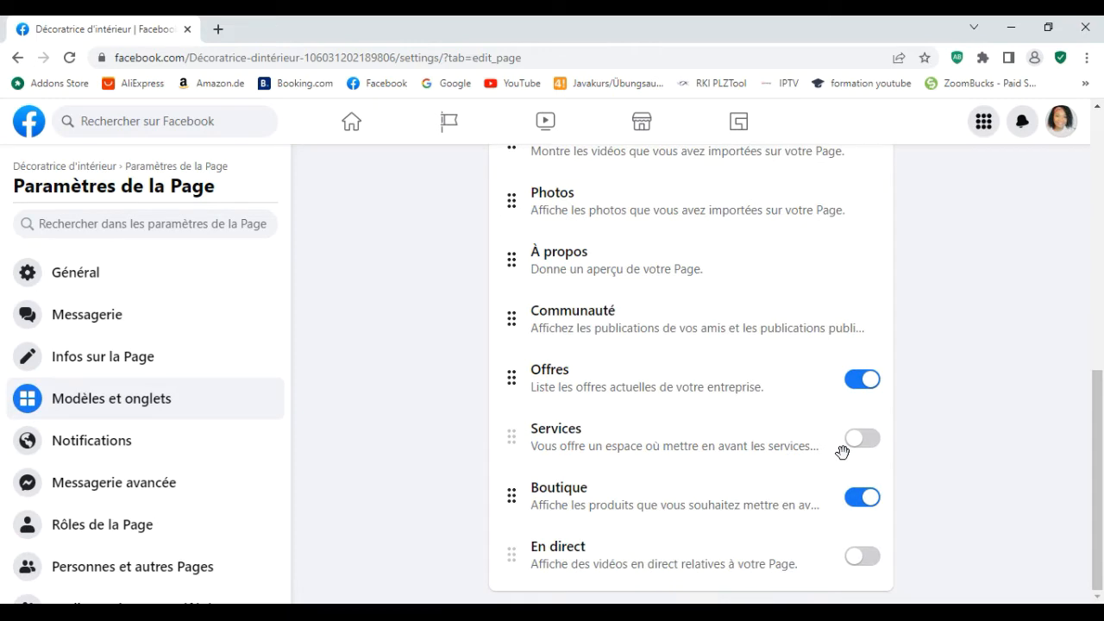
pyautogui.scroll(7, 838, 454)
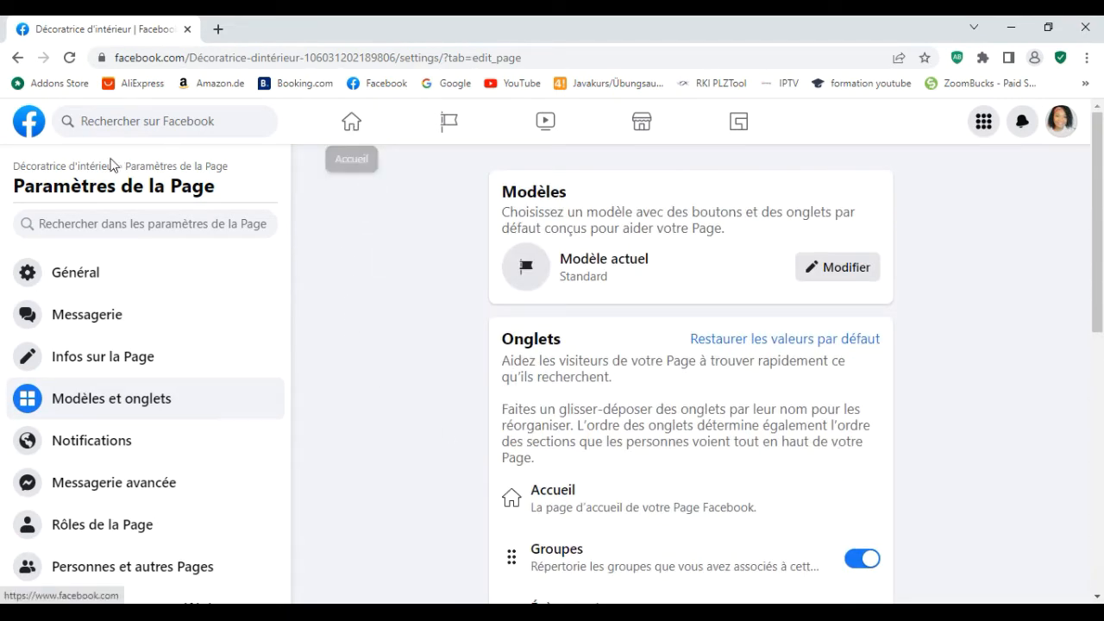
pyautogui.click(111, 166)
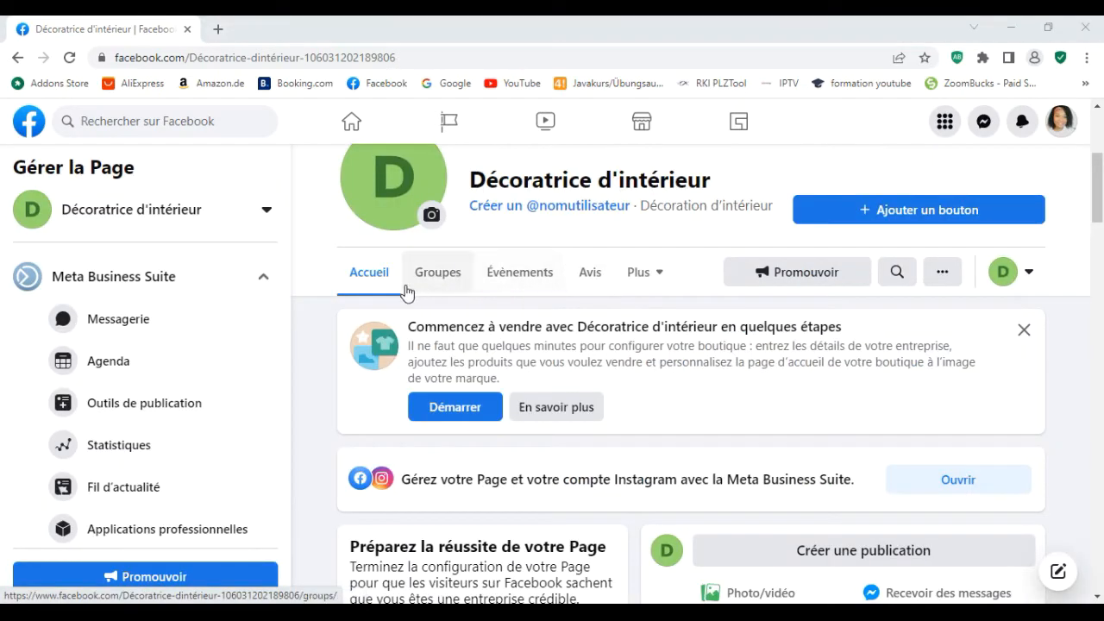
pyautogui.click(660, 276)
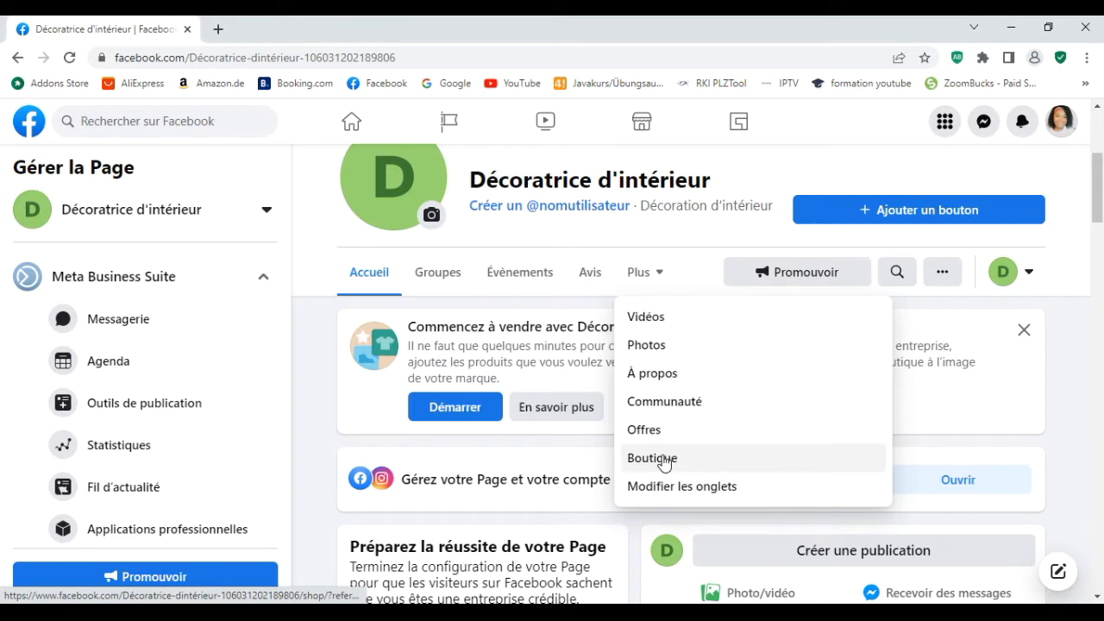
pyautogui.click(662, 460)
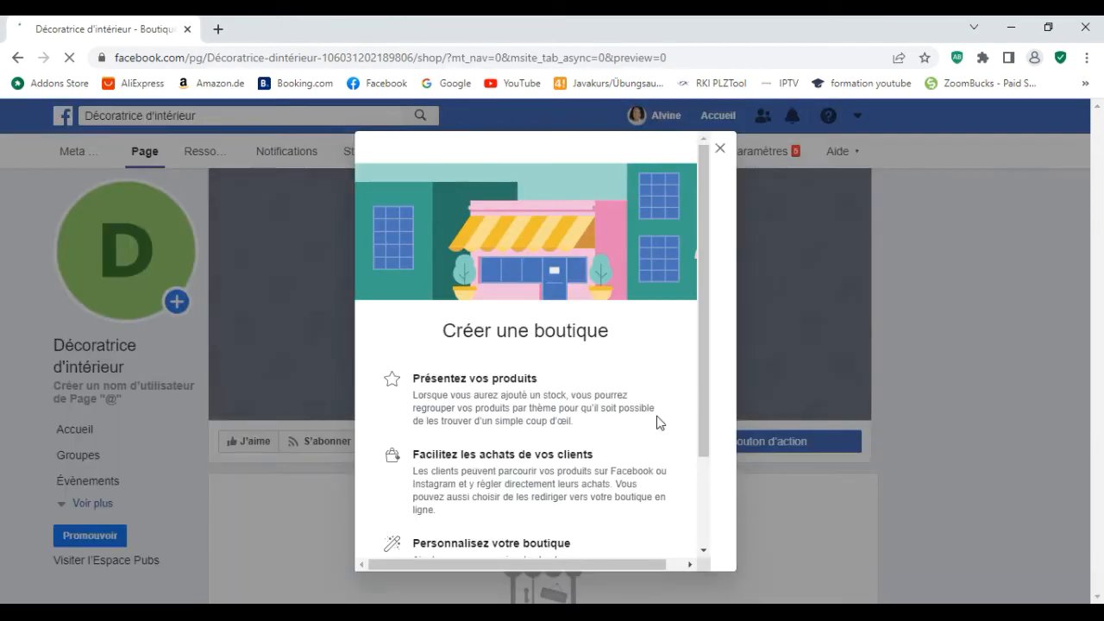
# - Read through the Créer une boutique introduction and continue to the Gestionnaire des ventes
pyautogui.scroll(-2, 515, 385)
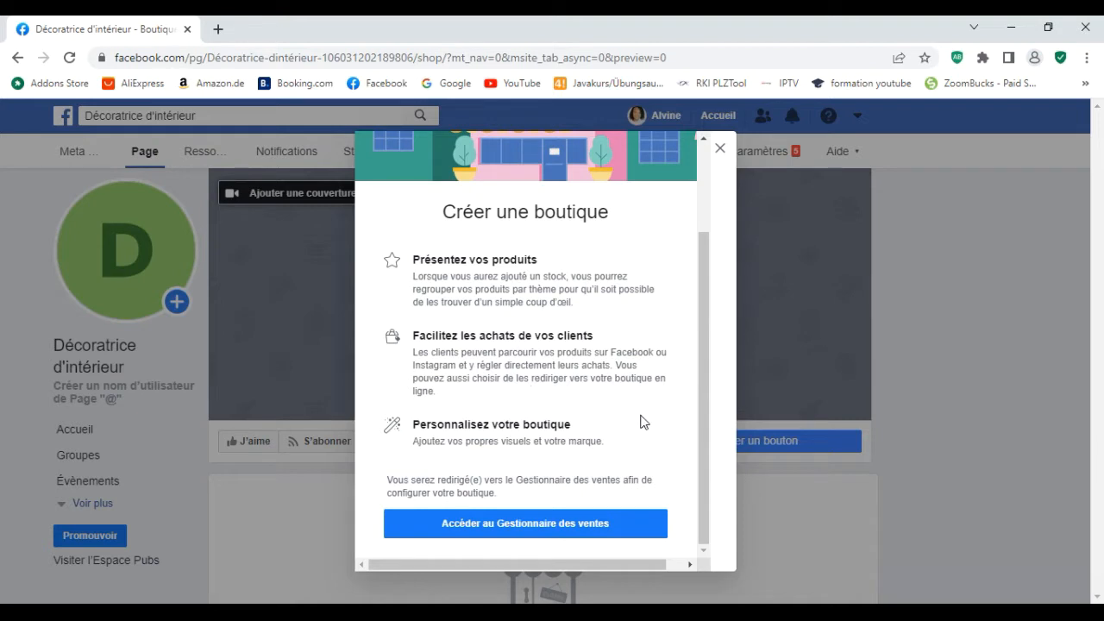
pyautogui.scroll(2, 641, 421)
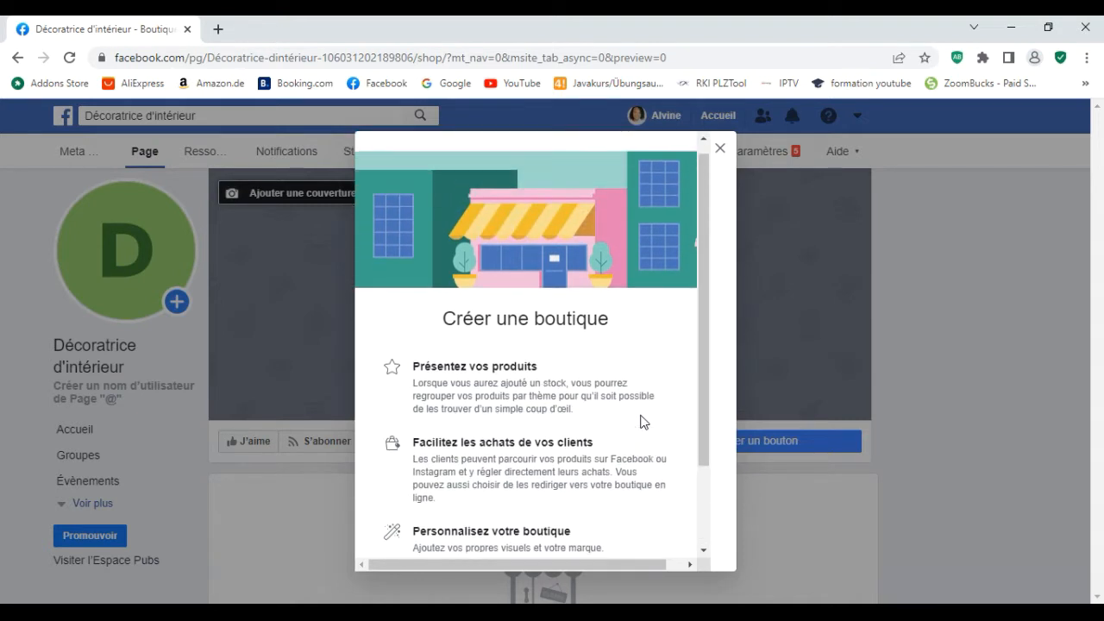
pyautogui.scroll(-2, 698, 400)
pyautogui.scroll(2, 698, 399)
pyautogui.scroll(-2, 697, 399)
pyautogui.scroll(2, 636, 503)
pyautogui.scroll(-2, 632, 513)
pyautogui.click(591, 525)
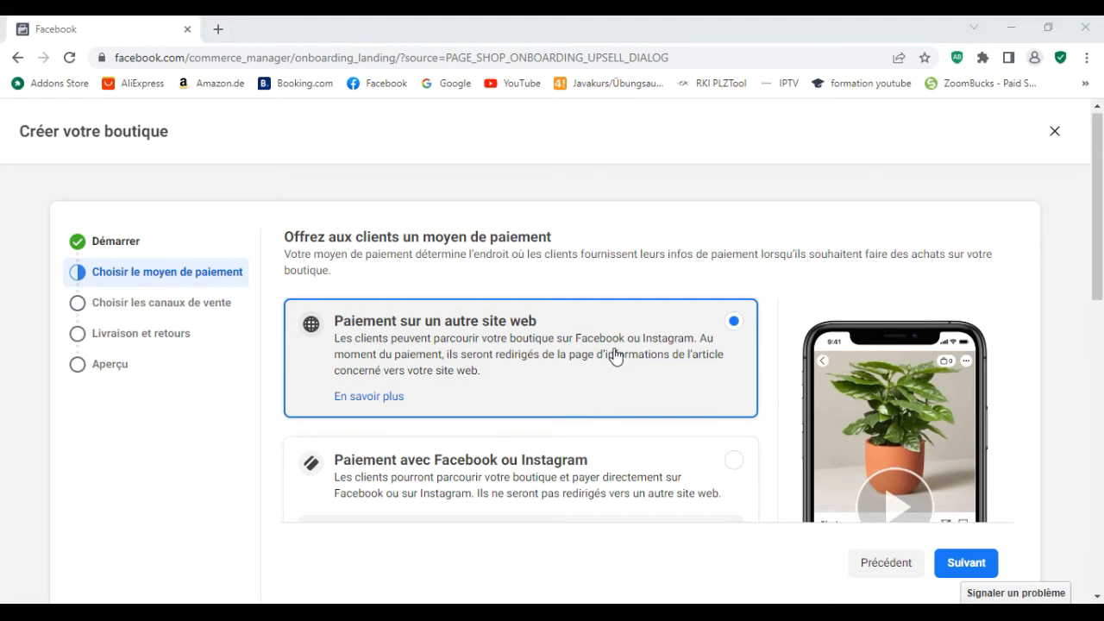
# - Choose Paiement par la messagerie as the shop's payment method and continue to the sales channels
pyautogui.scroll(-2, 614, 355)
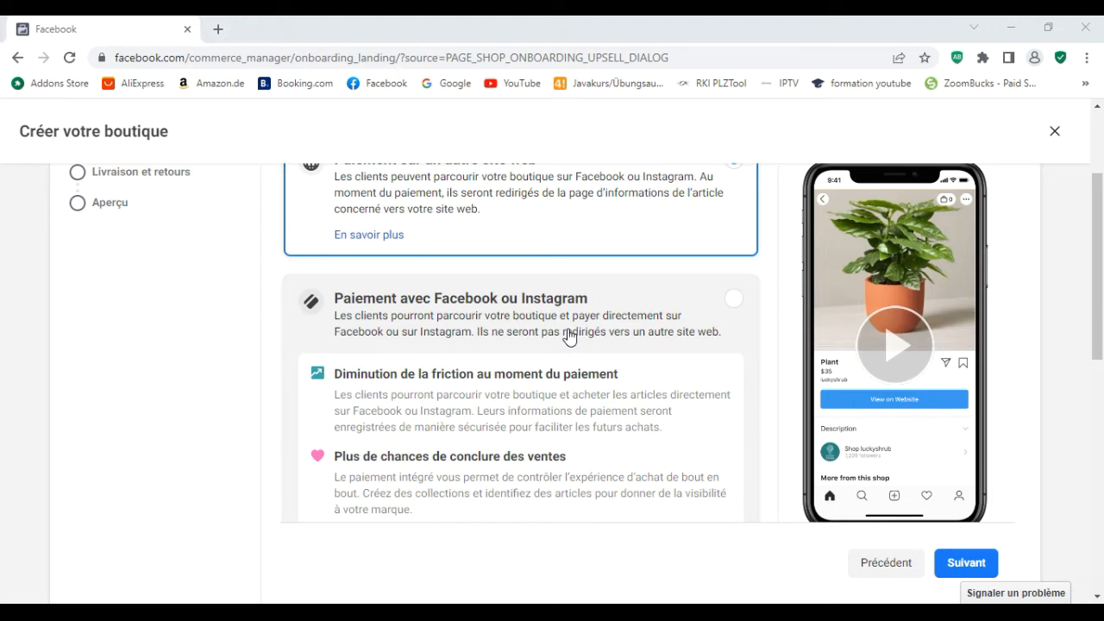
pyautogui.scroll(-5, 569, 336)
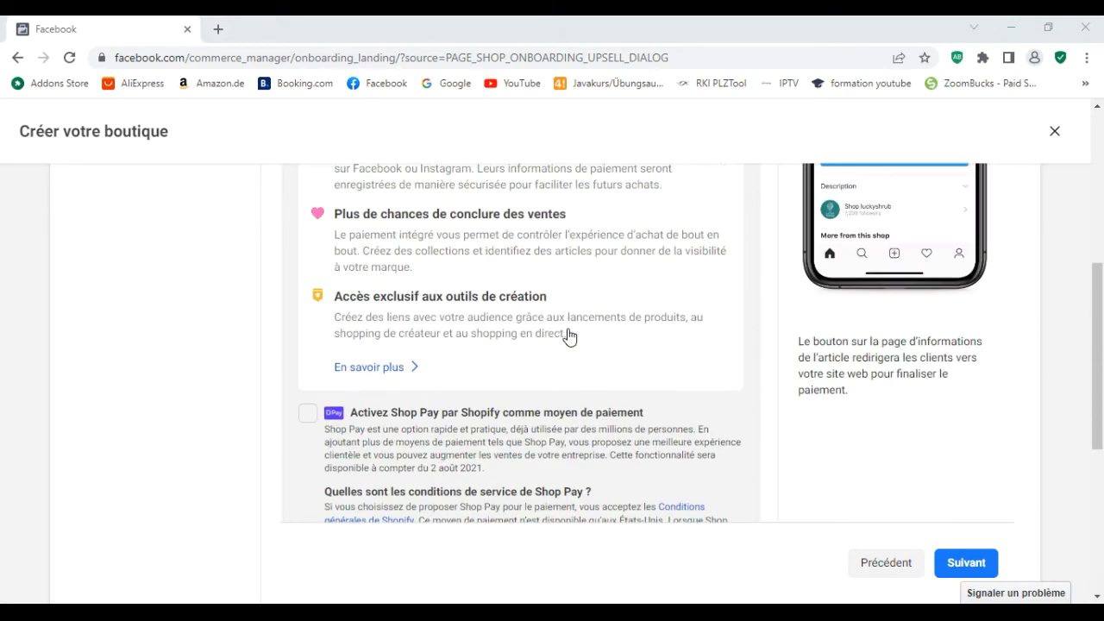
pyautogui.scroll(-2, 569, 336)
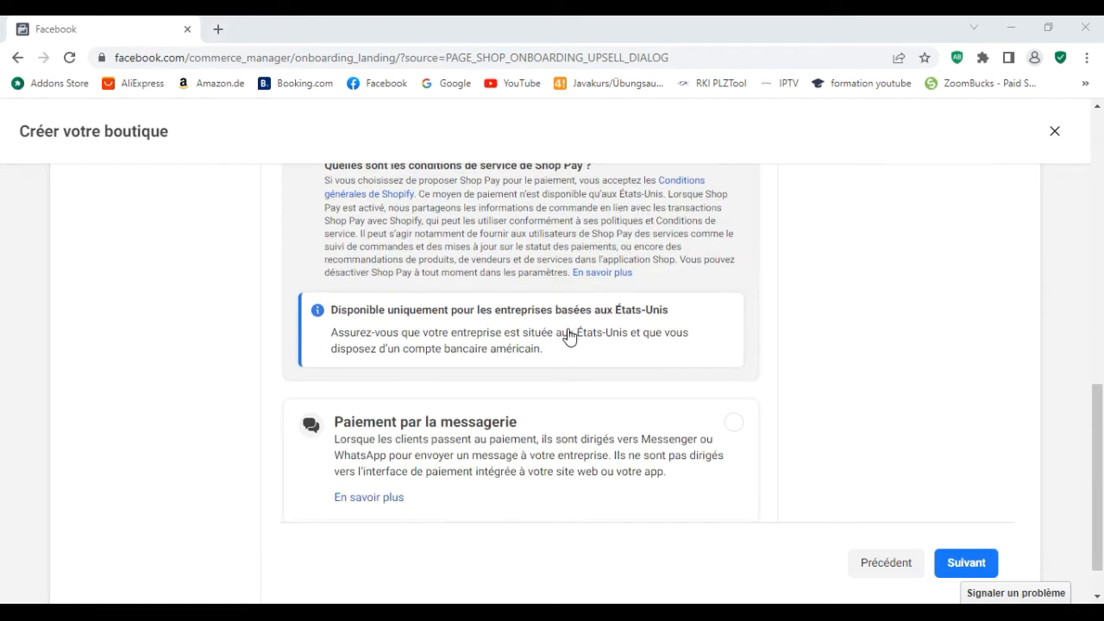
pyautogui.scroll(2, 569, 336)
pyautogui.scroll(1, 569, 336)
pyautogui.scroll(-4, 566, 335)
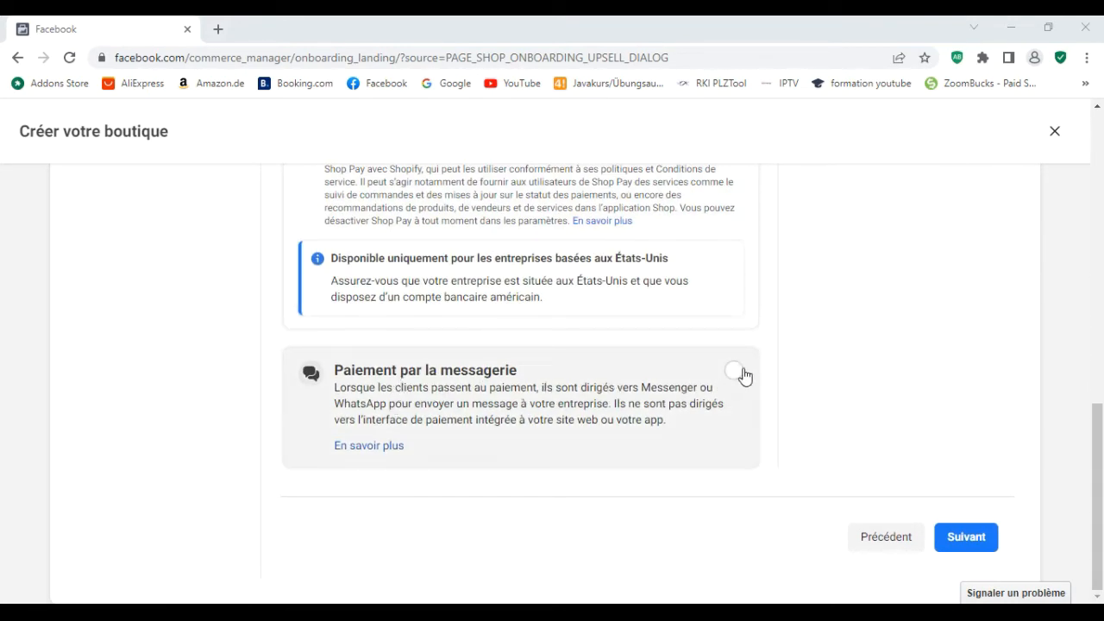
pyautogui.scroll(3, 744, 375)
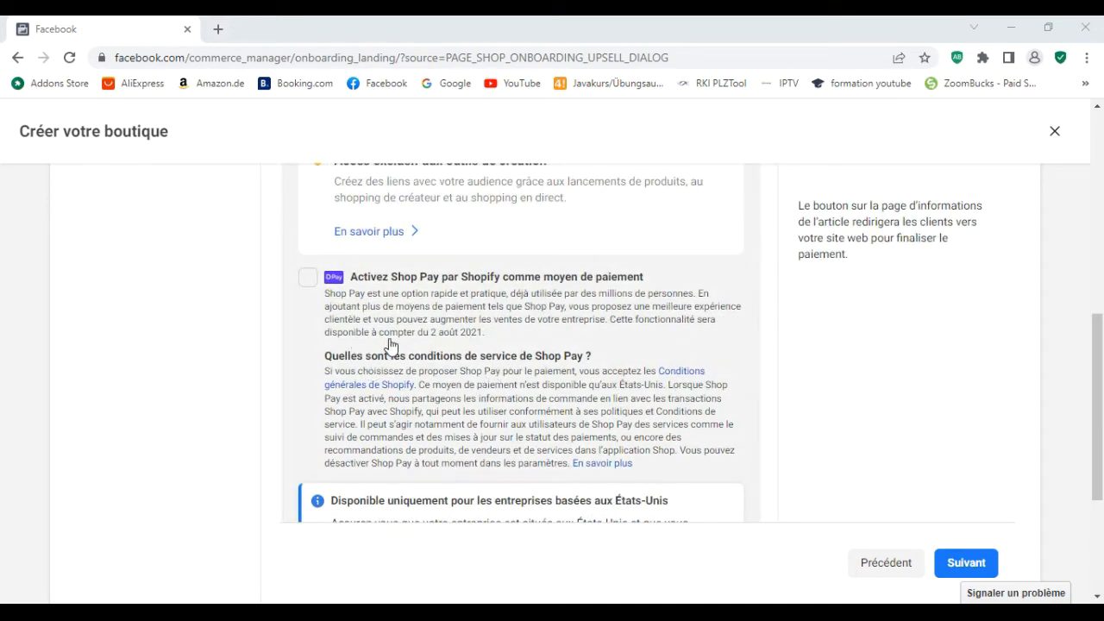
pyautogui.scroll(-3, 633, 385)
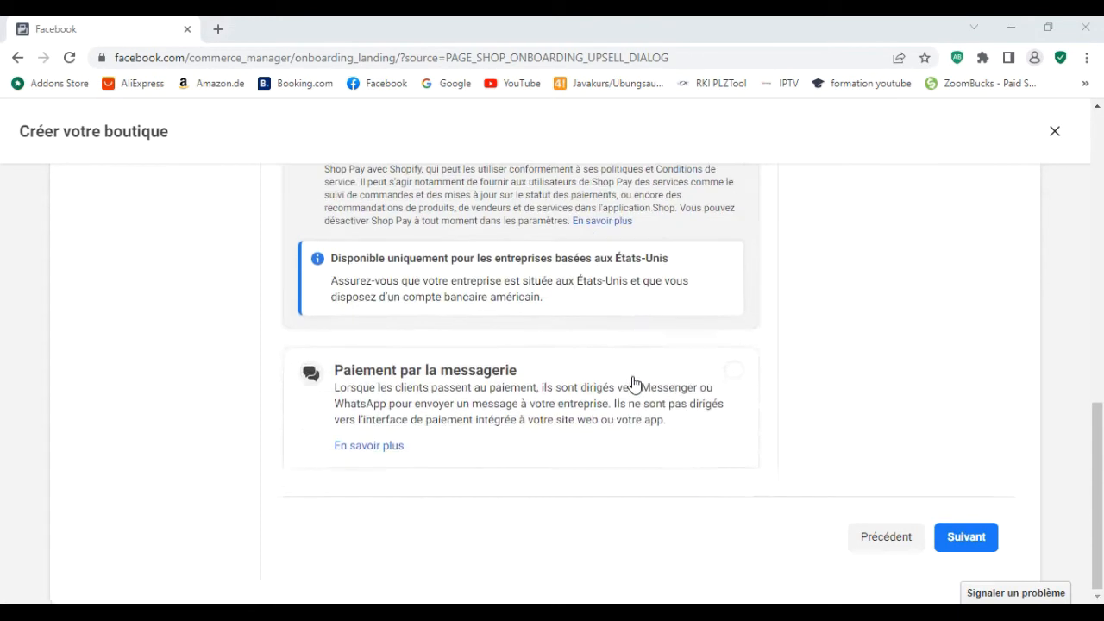
pyautogui.click(735, 372)
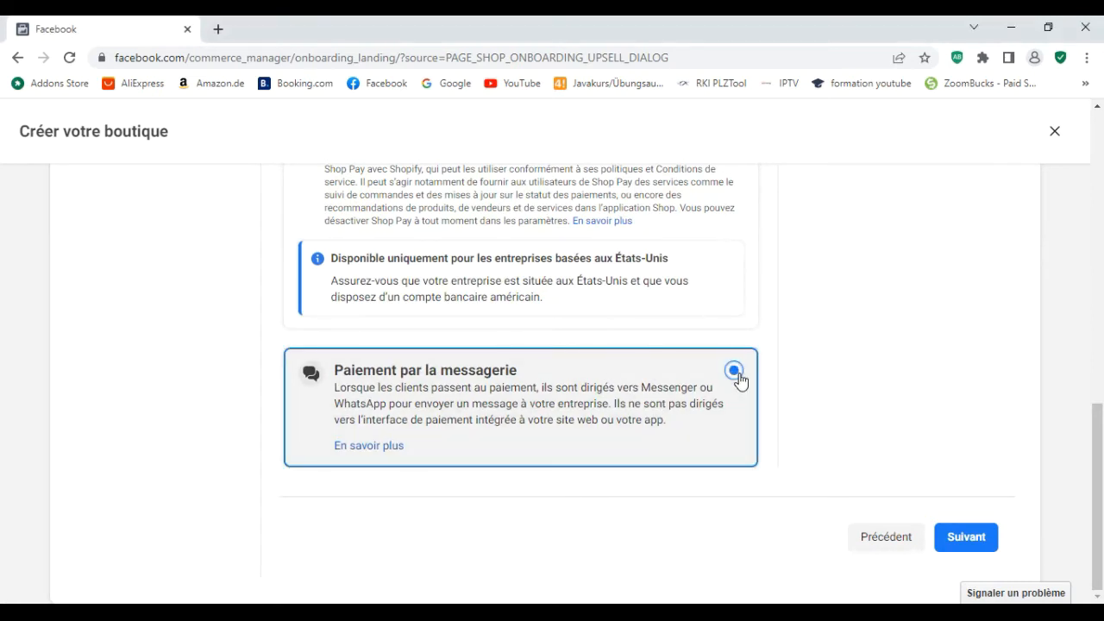
pyautogui.click(989, 542)
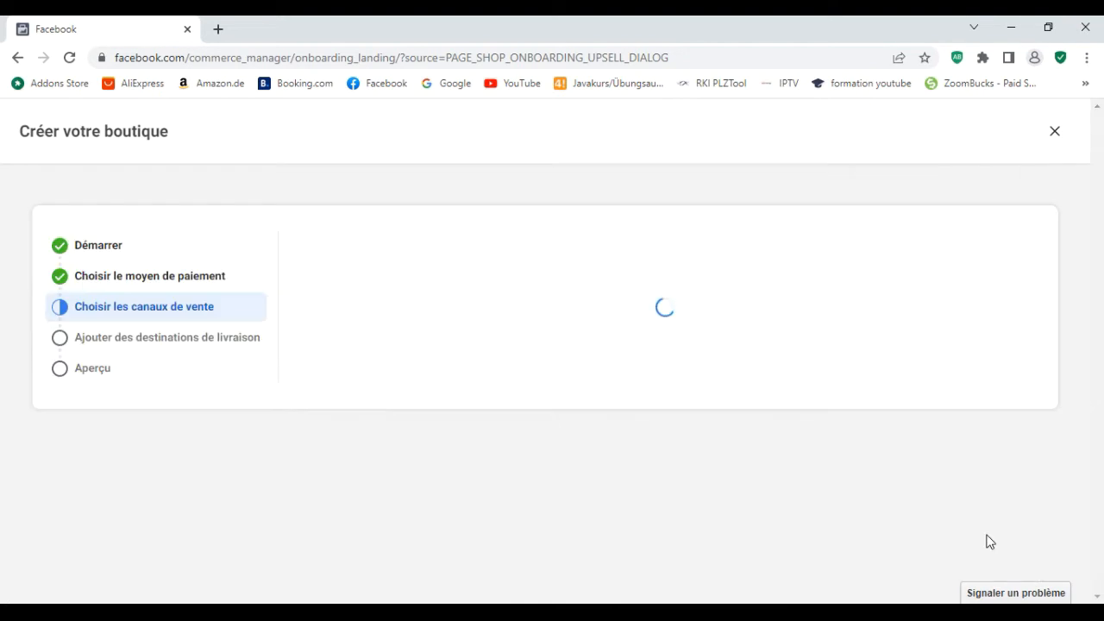
# - Select the Décoratrice d'intérieur Page as the sales channel and continue
pyautogui.scroll(-1, 756, 370)
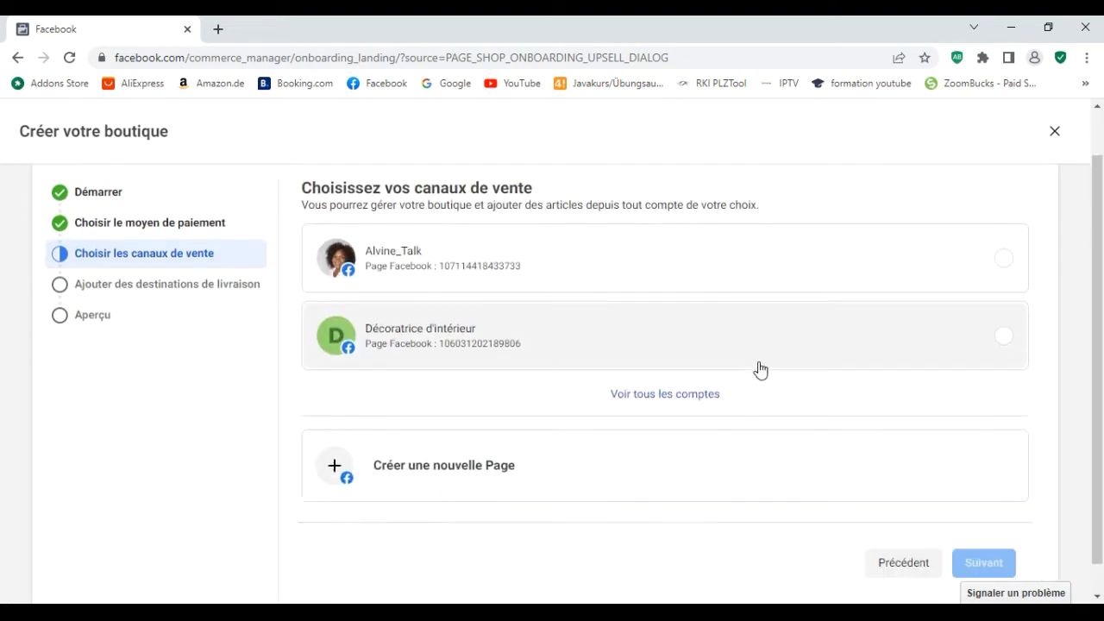
pyautogui.scroll(1, 762, 367)
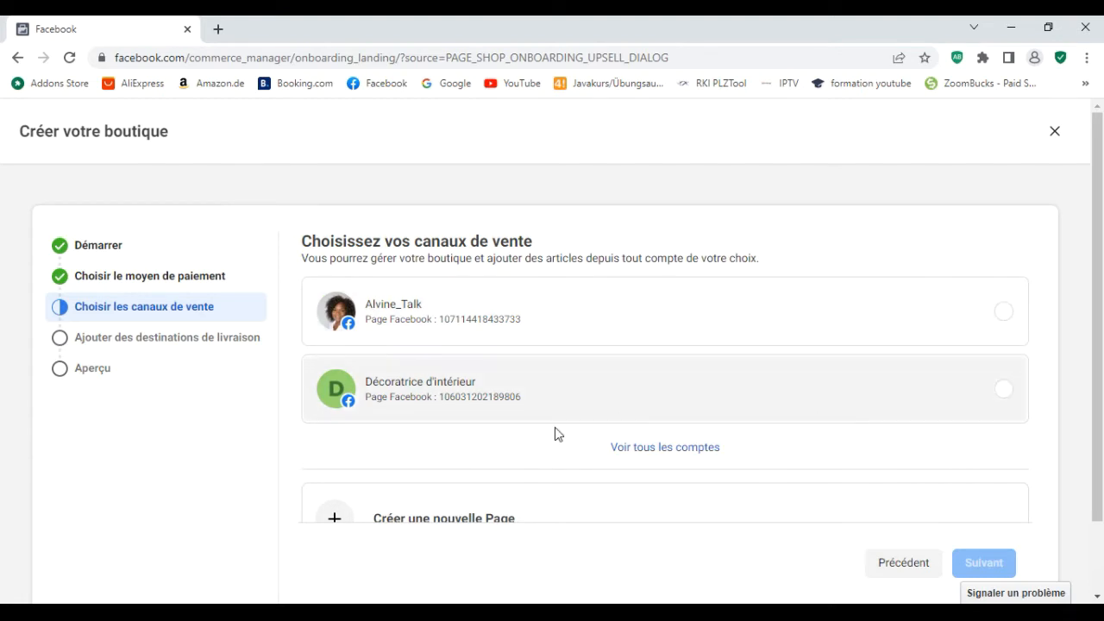
pyautogui.click(1003, 389)
pyautogui.scroll(-1, 1026, 457)
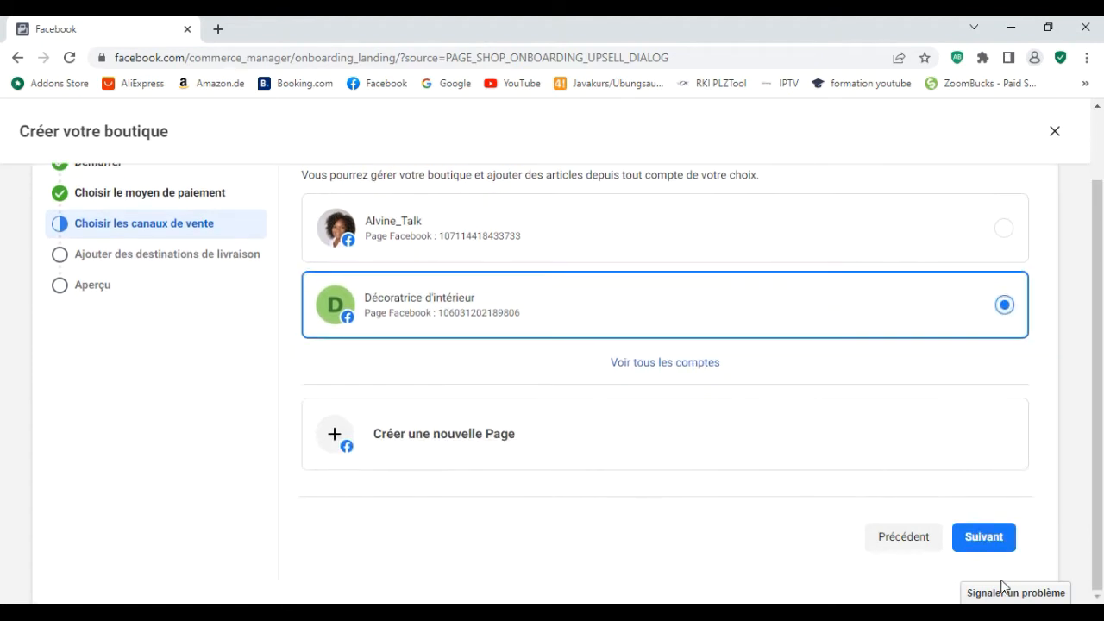
pyautogui.click(984, 538)
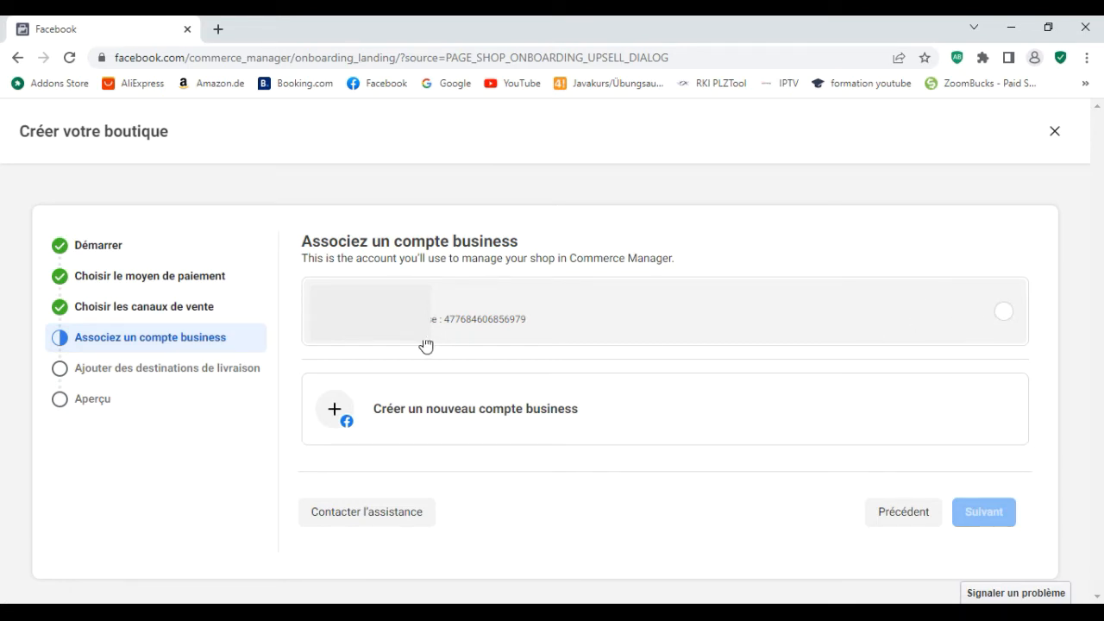
# - Associate the existing business account with the shop and continue to the product selection
pyautogui.click(1007, 312)
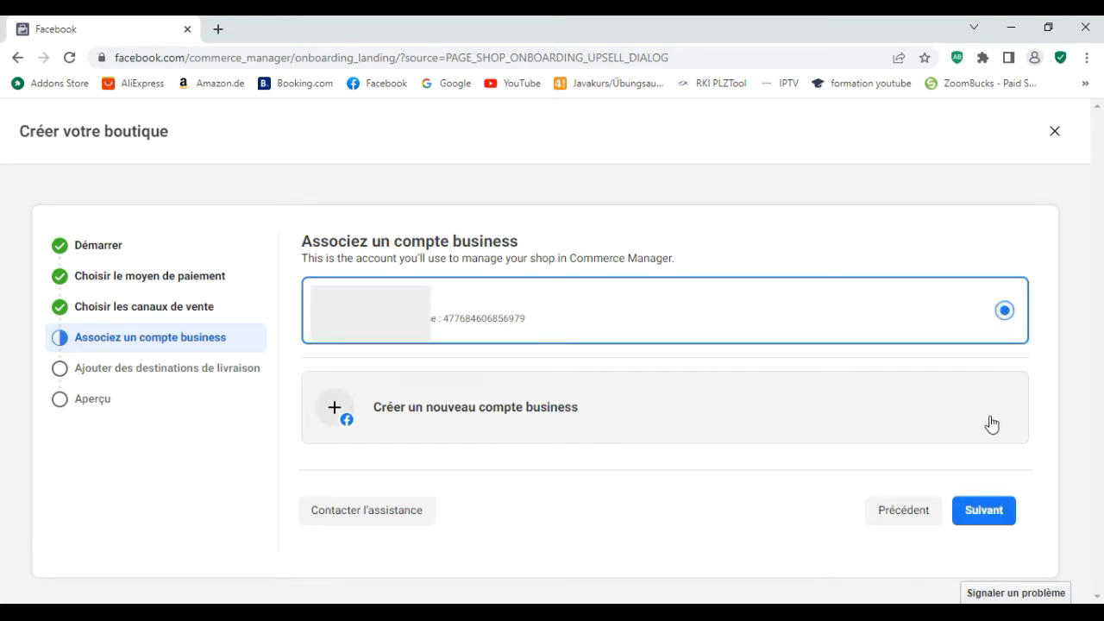
pyautogui.click(985, 512)
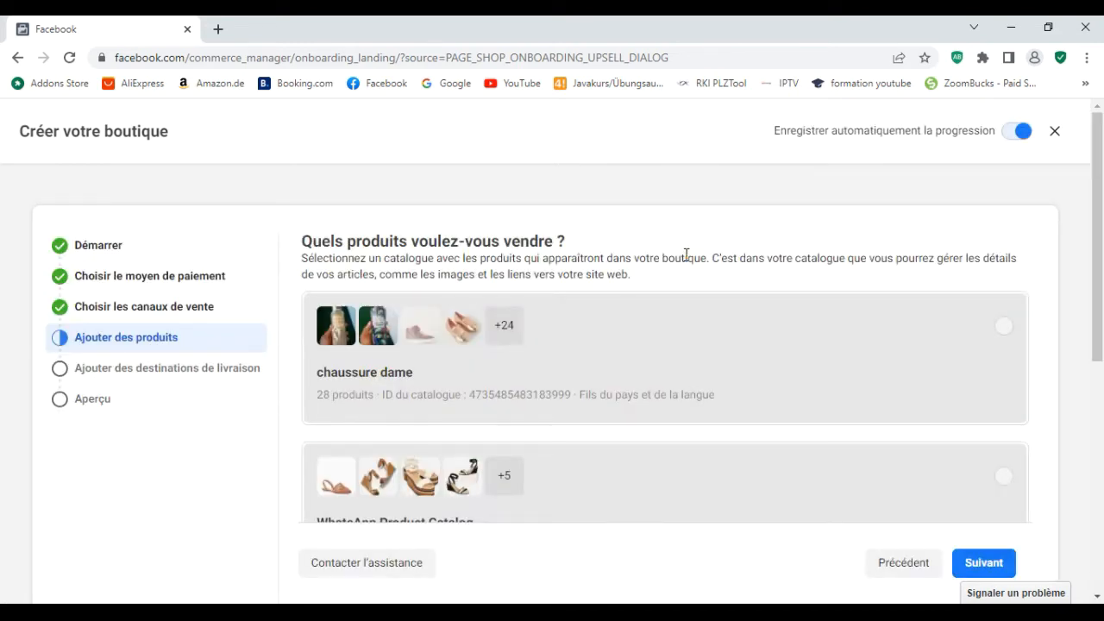
# - Review the product catalogues offered for the shop
pyautogui.scroll(-5, 717, 408)
pyautogui.scroll(5, 722, 390)
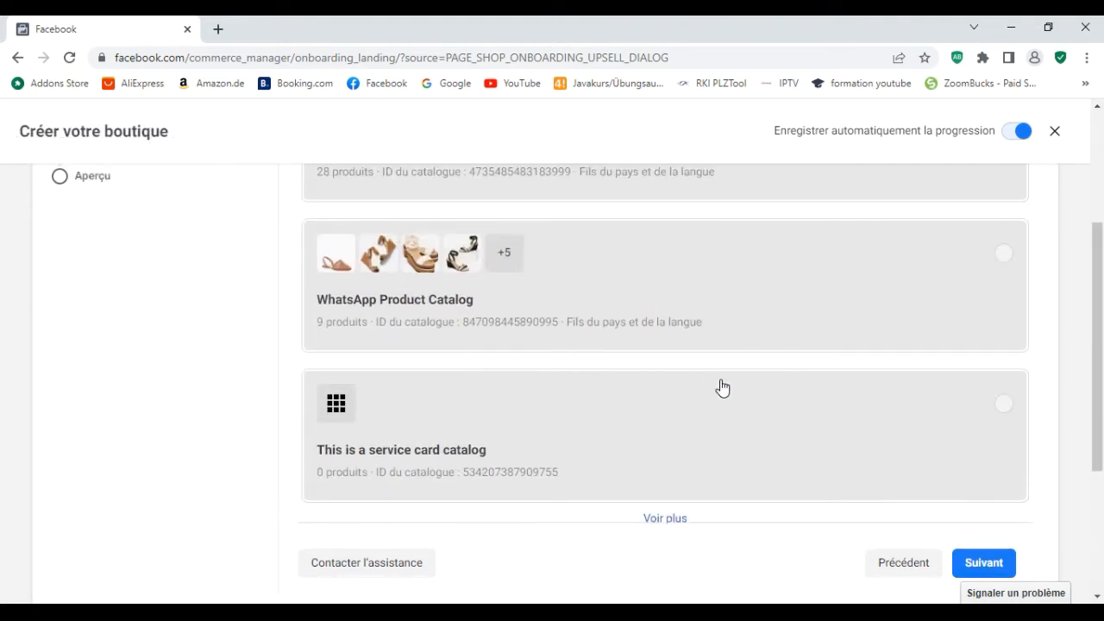
pyautogui.scroll(-2, 719, 379)
pyautogui.scroll(2, 719, 374)
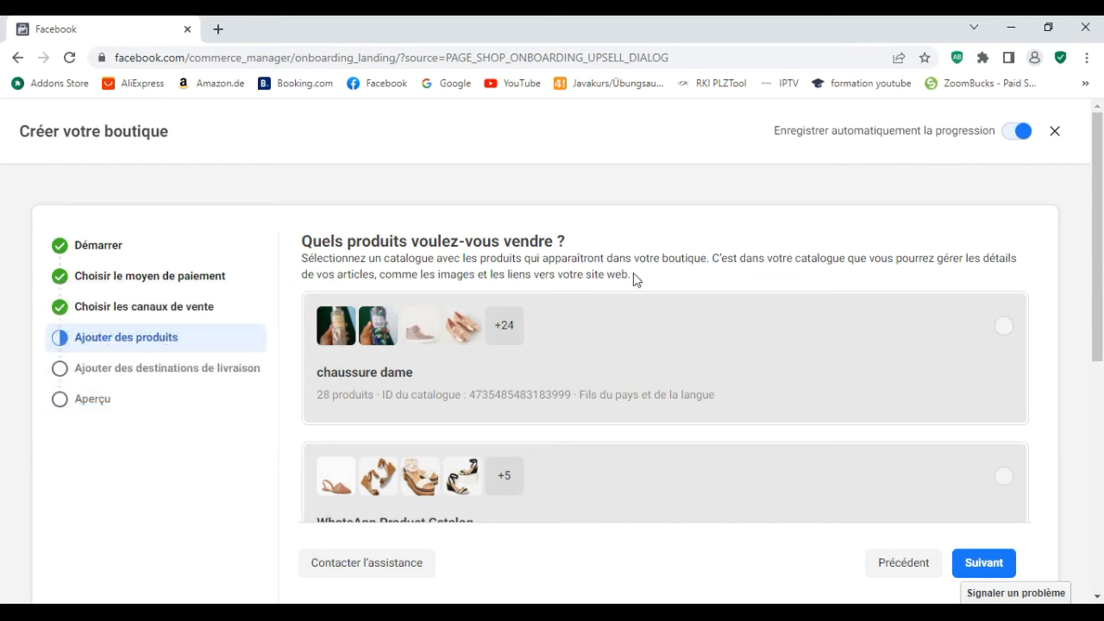
# - Examine the existing product catalogues, their selection restrictions and the option to create a new catalogue
pyautogui.scroll(-4, 736, 286)
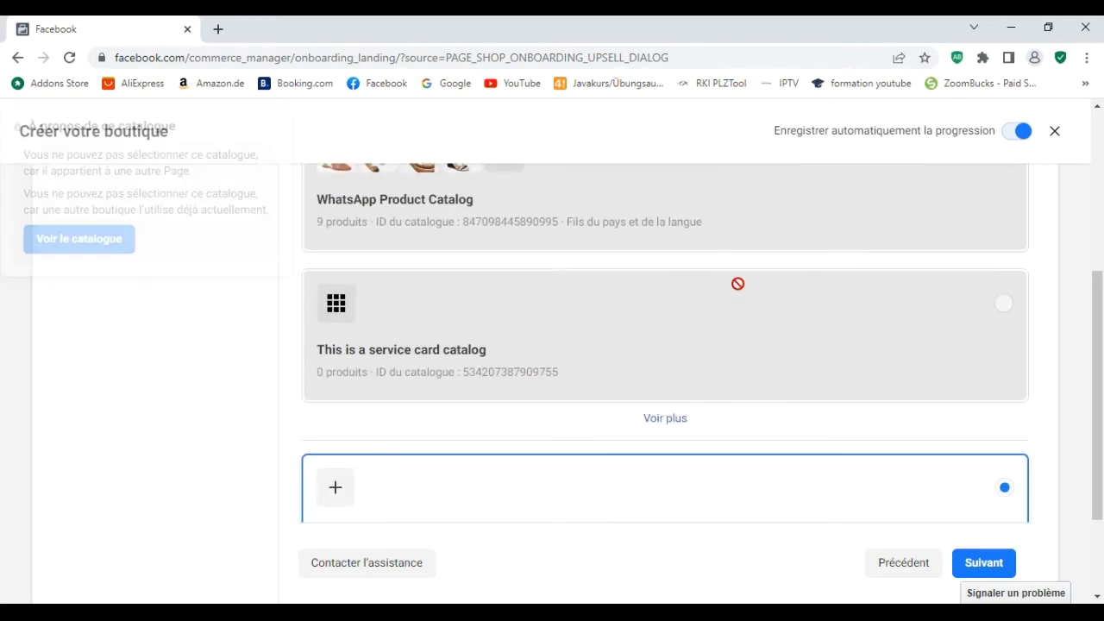
pyautogui.scroll(2, 736, 284)
pyautogui.scroll(2, 737, 283)
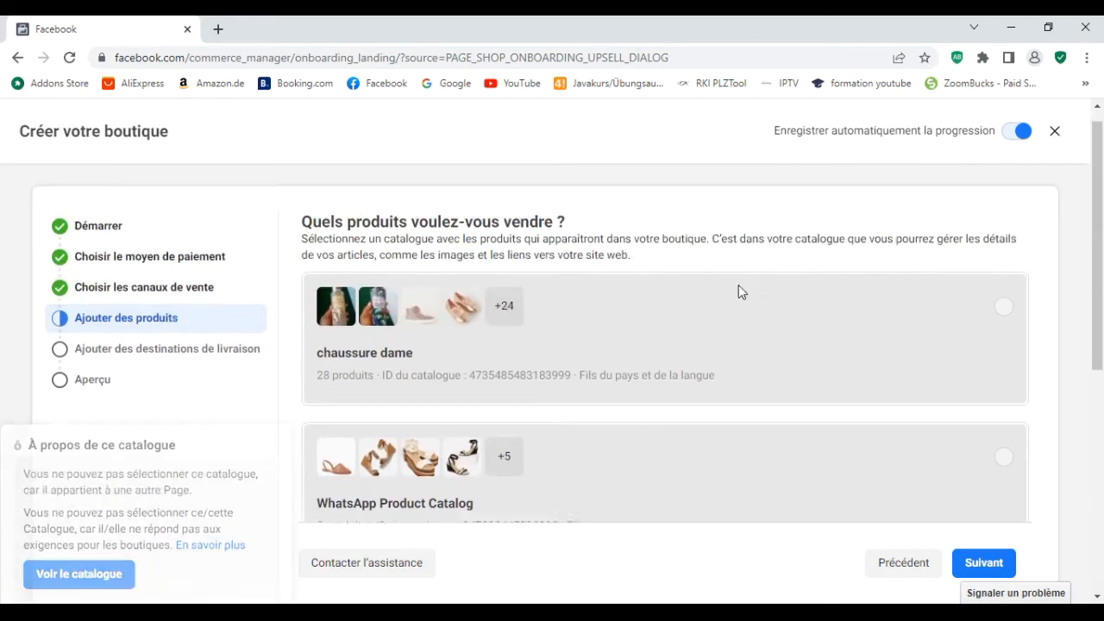
pyautogui.scroll(-3, 611, 322)
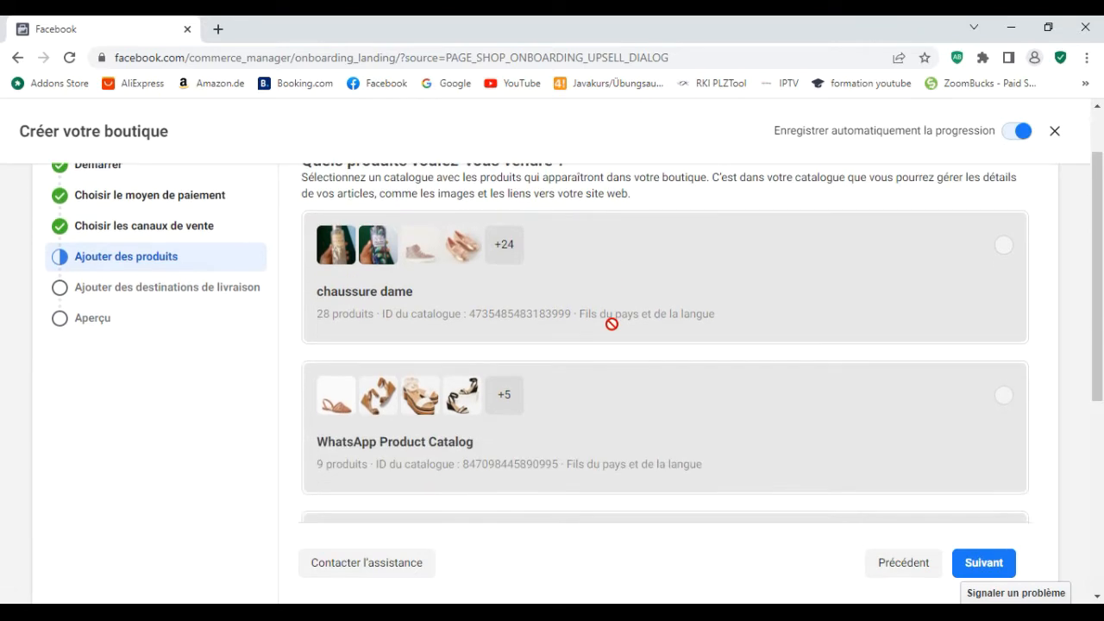
pyautogui.scroll(3, 613, 322)
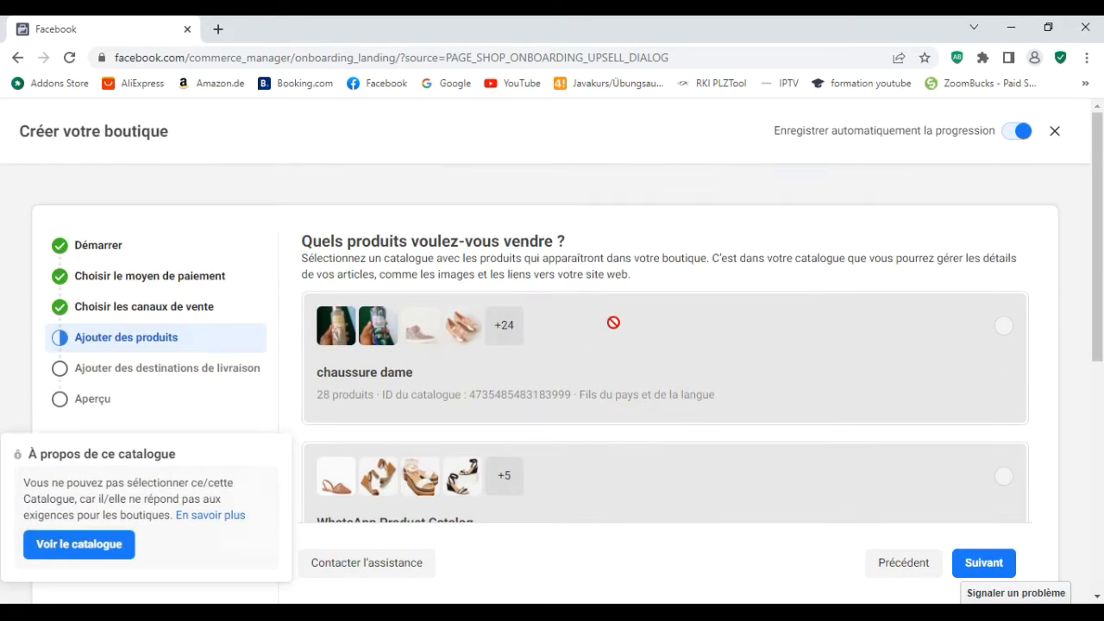
pyautogui.scroll(-4, 613, 321)
pyautogui.scroll(-2, 613, 320)
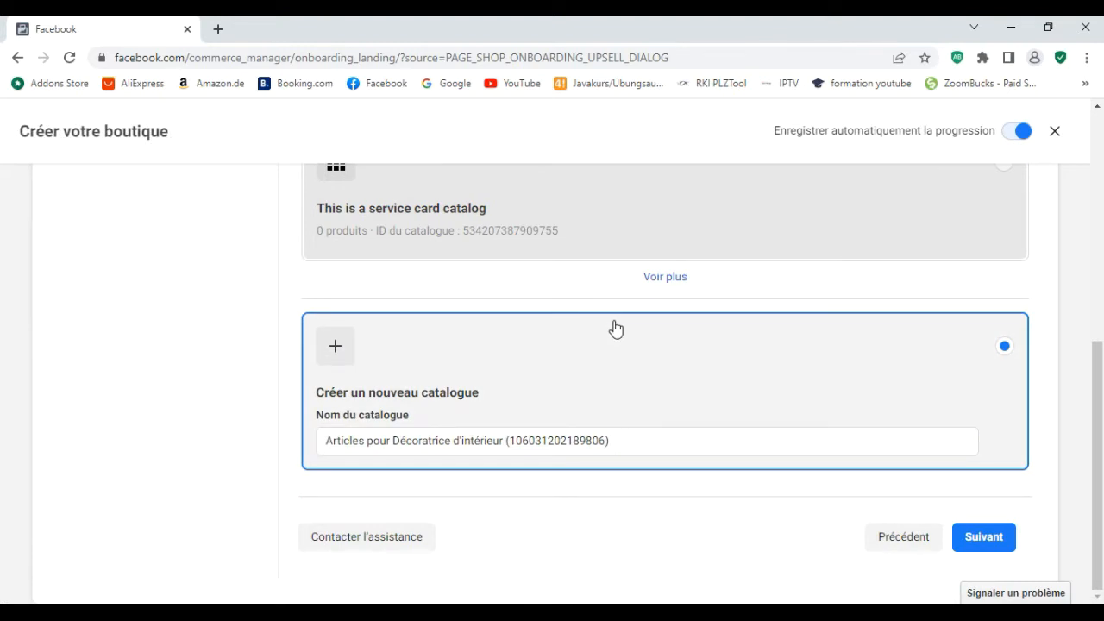
pyautogui.scroll(5, 613, 321)
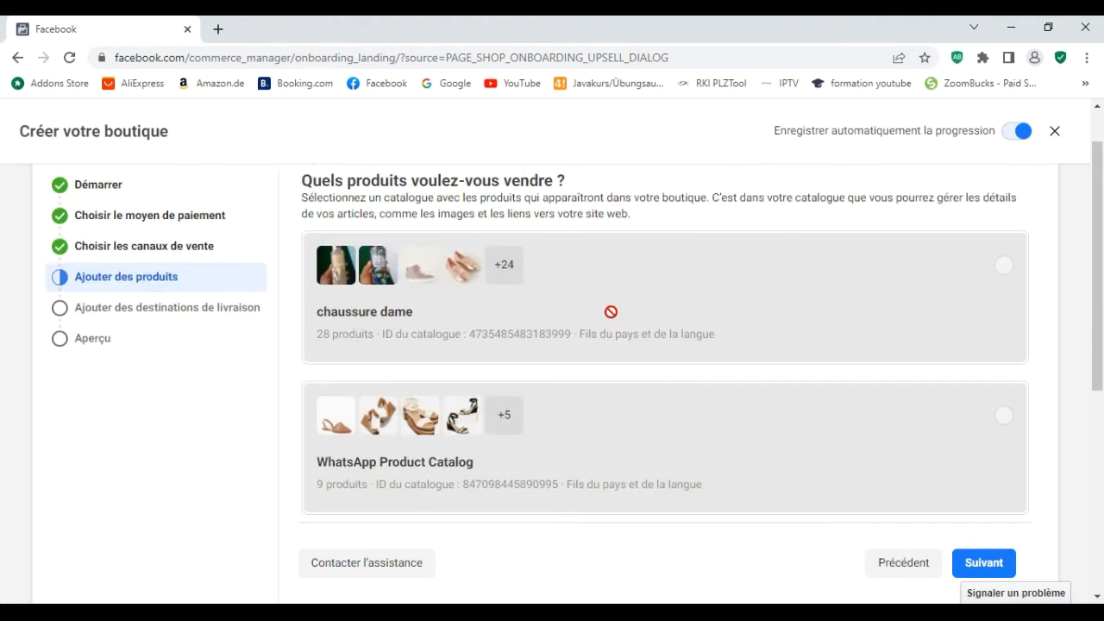
pyautogui.moveTo(610, 311)
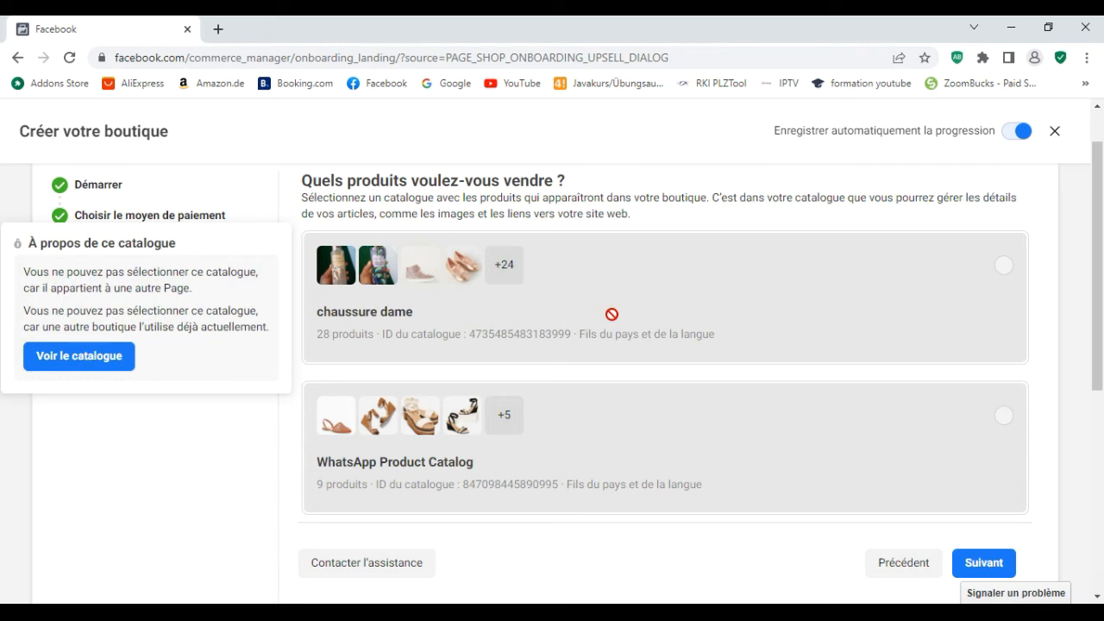
pyautogui.scroll(-5, 612, 317)
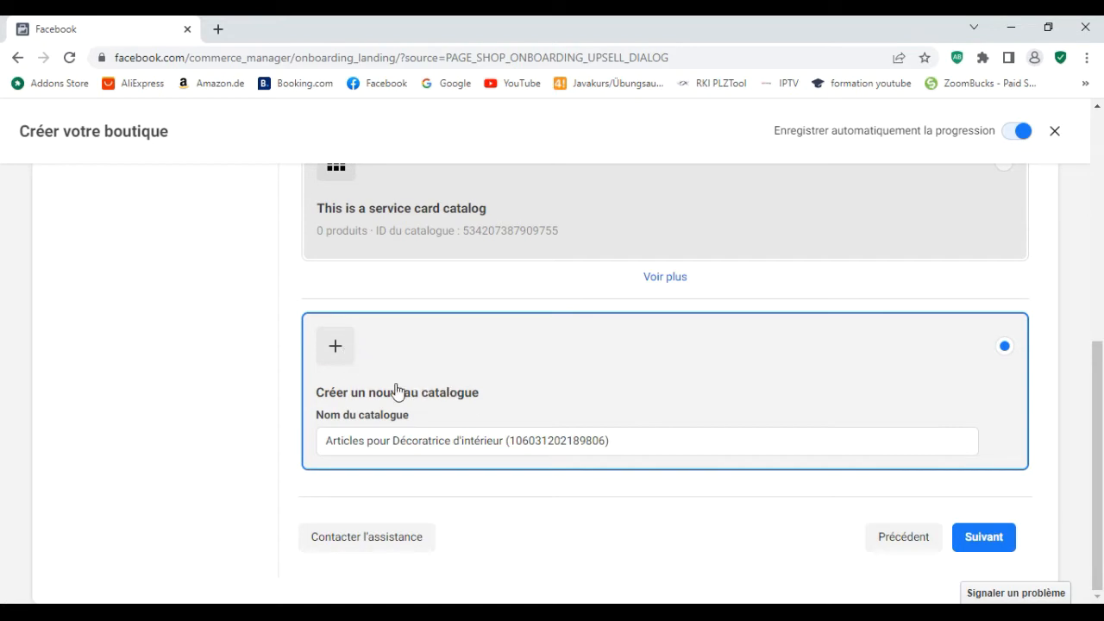
# - Keep Créer un nouveau catalogue with its suggested name for the shop's products and continue to the delivery destinations
pyautogui.scroll(1, 743, 345)
pyautogui.scroll(-4, 742, 339)
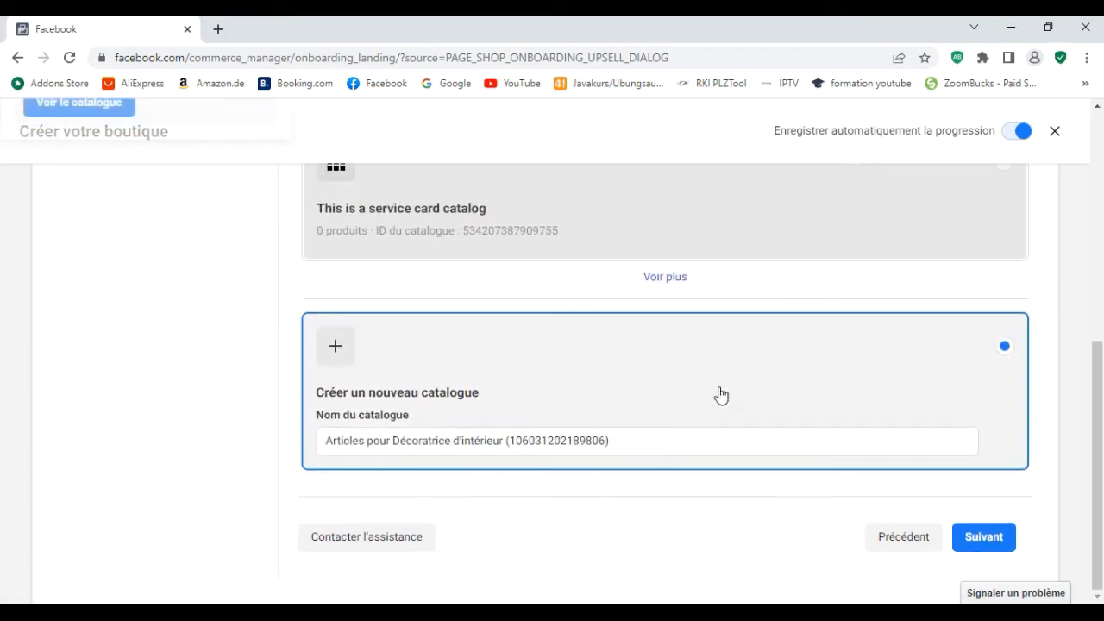
pyautogui.scroll(3, 673, 380)
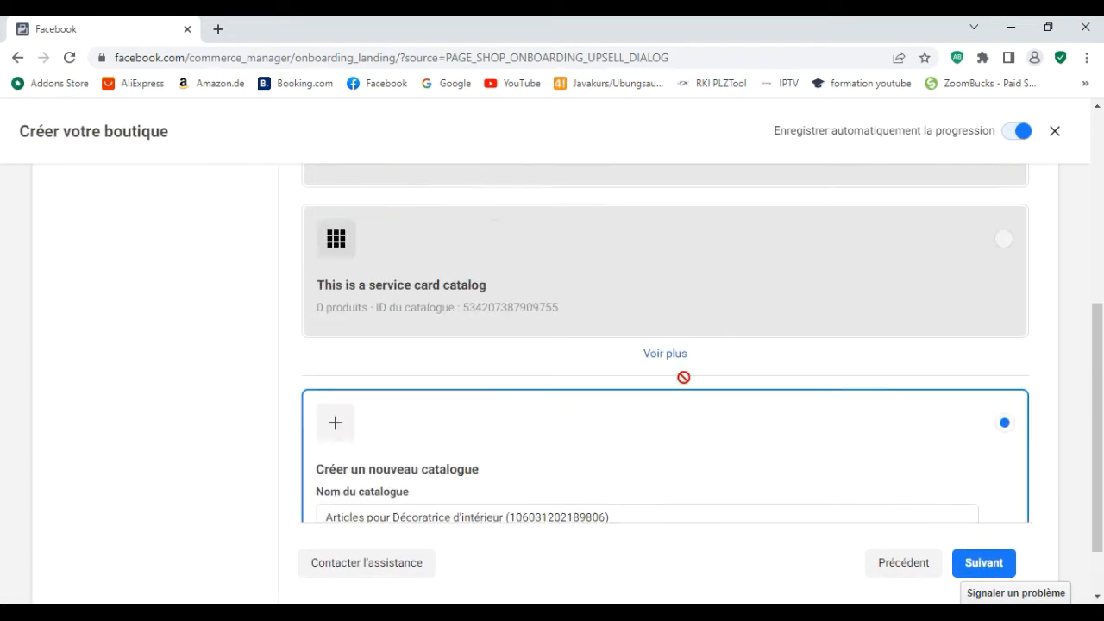
pyautogui.scroll(-4, 677, 378)
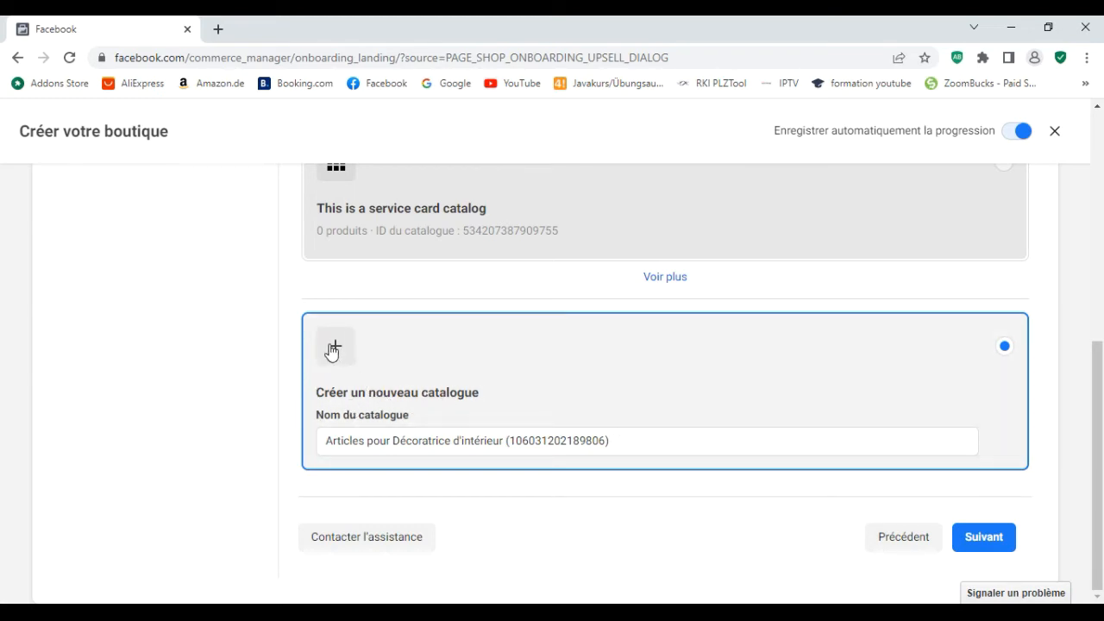
pyautogui.click(989, 548)
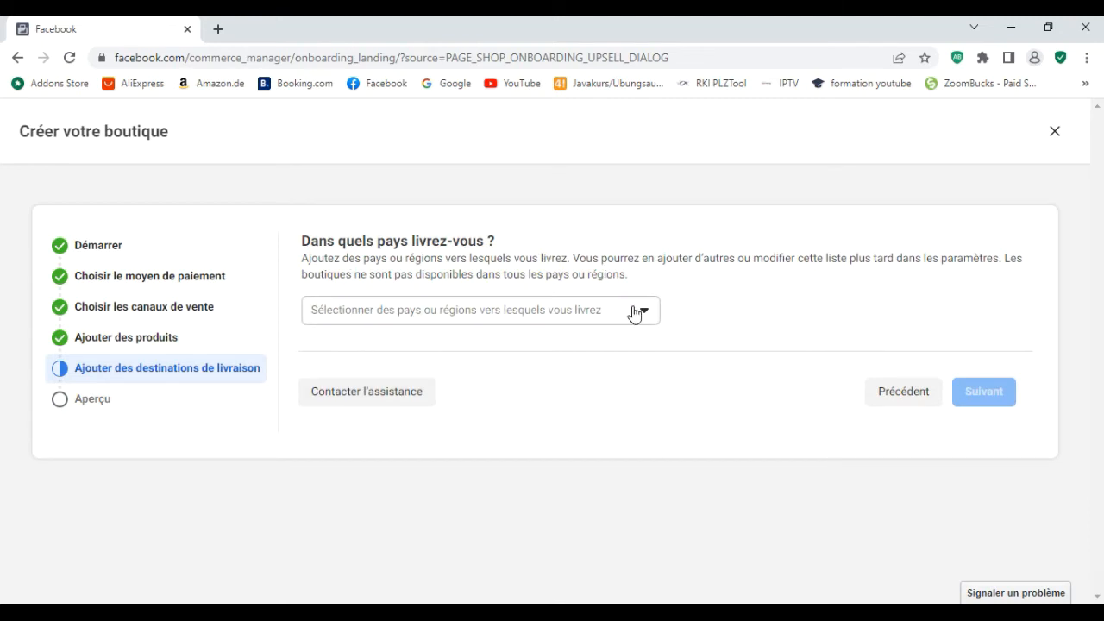
# - Choose Côte d'Ivoire and Cameroun as countries the shop delivers to
pyautogui.click(643, 315)
pyautogui.scroll(-6, 567, 438)
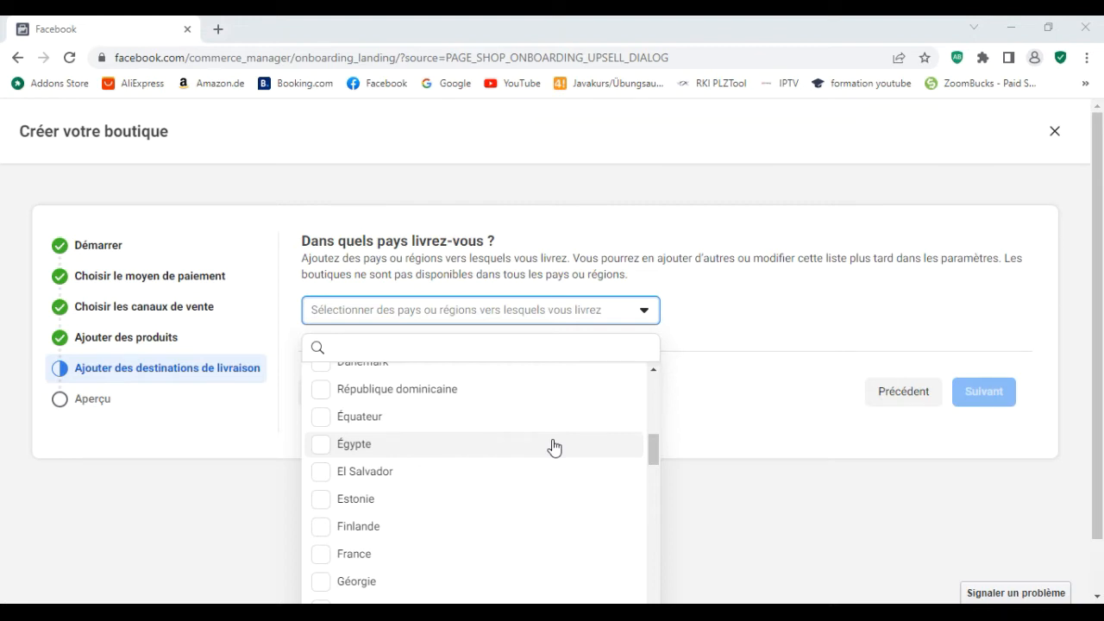
pyautogui.scroll(6, 543, 440)
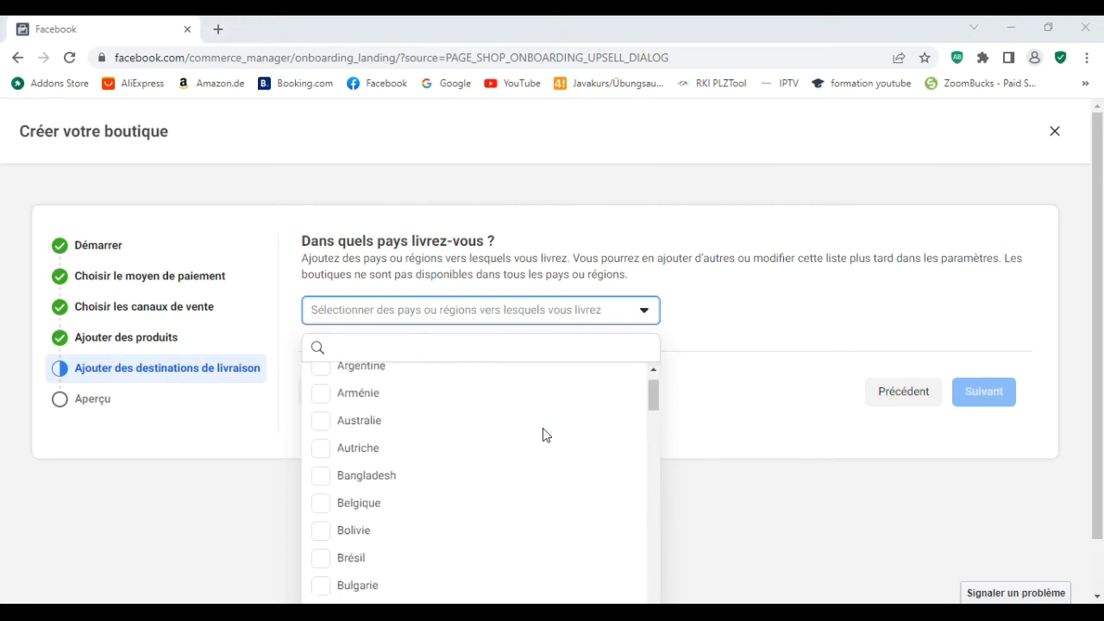
pyautogui.scroll(-6, 545, 438)
pyautogui.scroll(-8, 547, 443)
pyautogui.scroll(9, 549, 441)
pyautogui.scroll(3, 549, 442)
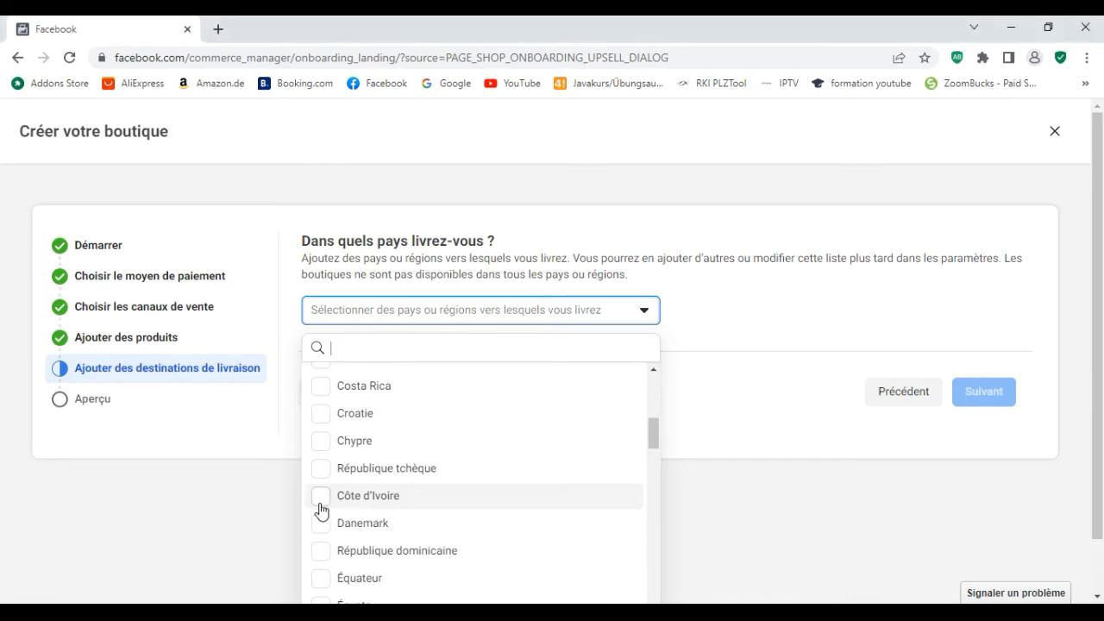
pyautogui.click(321, 507)
pyautogui.scroll(5, 500, 483)
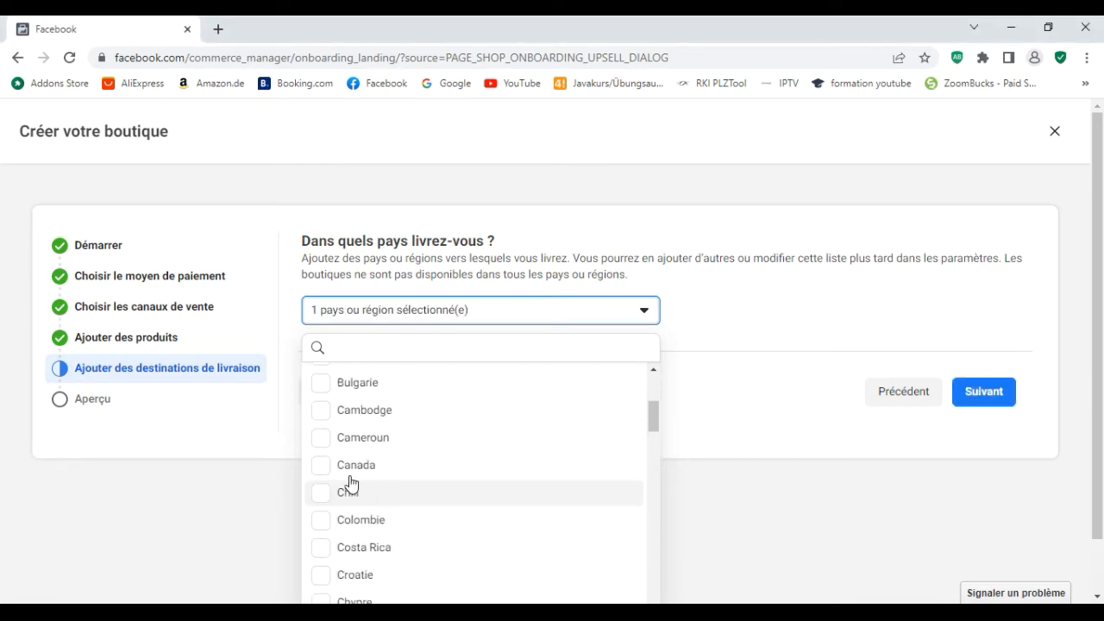
pyautogui.click(323, 440)
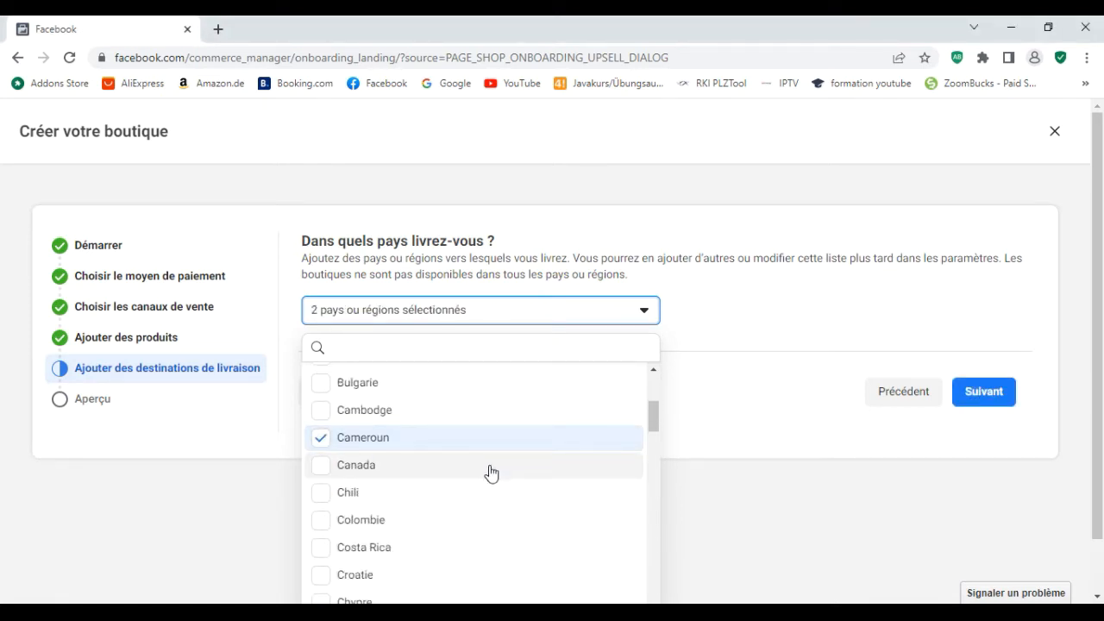
# - Add Égypte and one more country to the delivery destinations and continue to the shop overview
pyautogui.scroll(3, 491, 473)
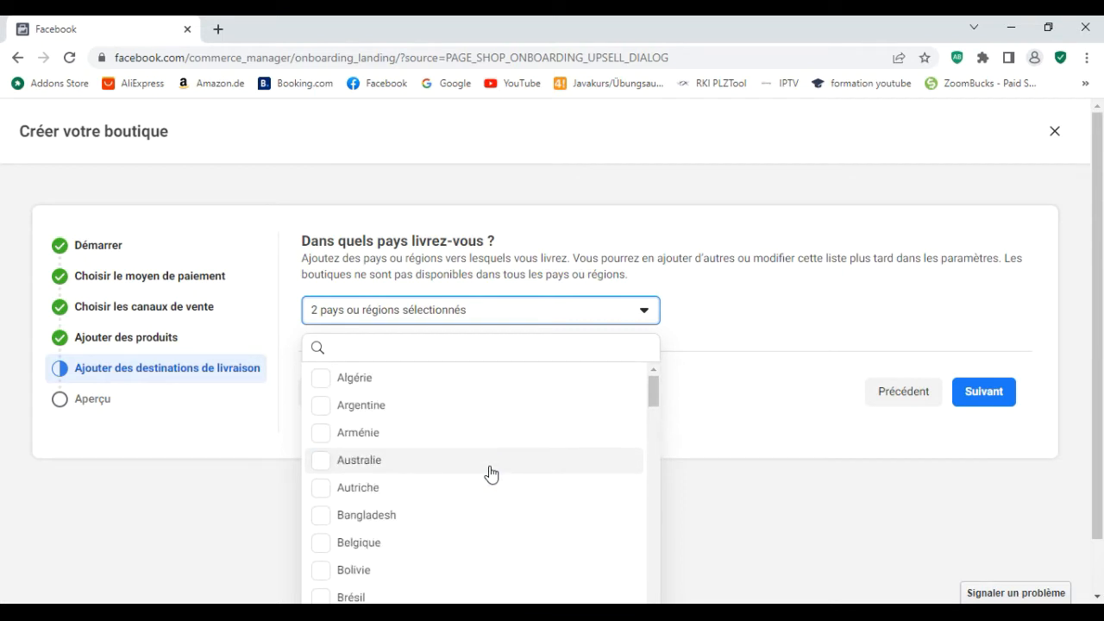
pyautogui.scroll(-5, 491, 473)
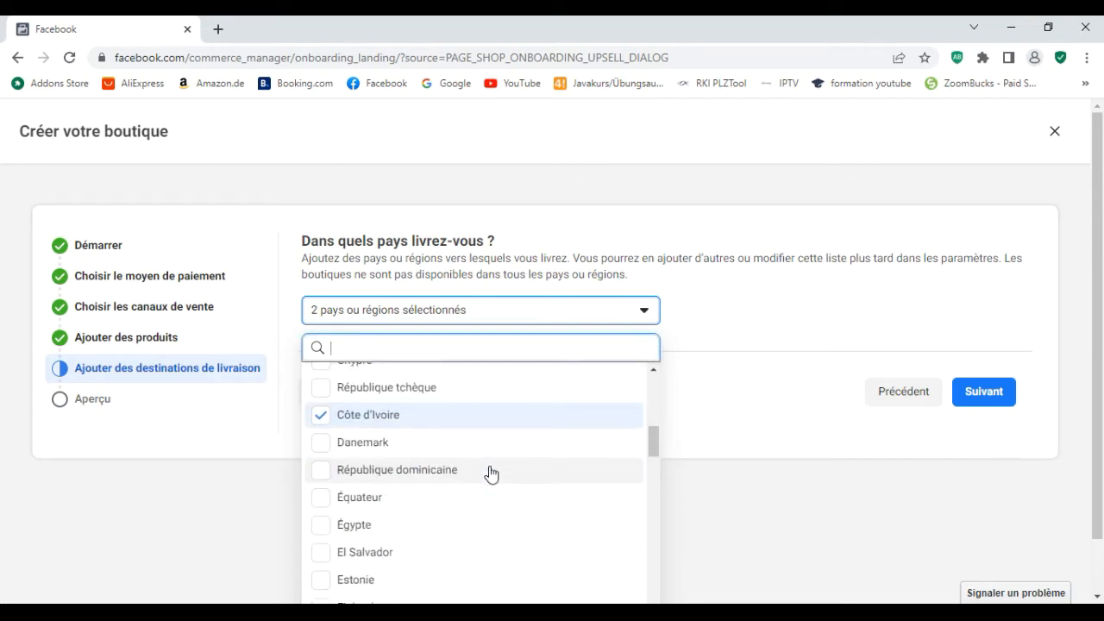
pyautogui.click(320, 526)
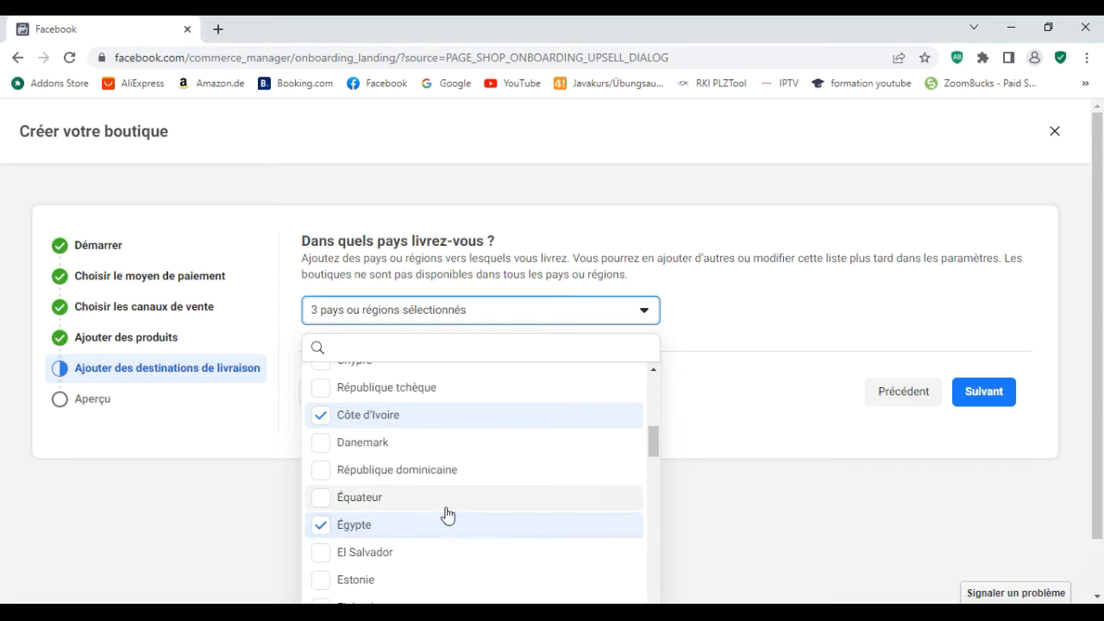
pyautogui.scroll(-3, 438, 515)
pyautogui.click(328, 486)
pyautogui.click(780, 319)
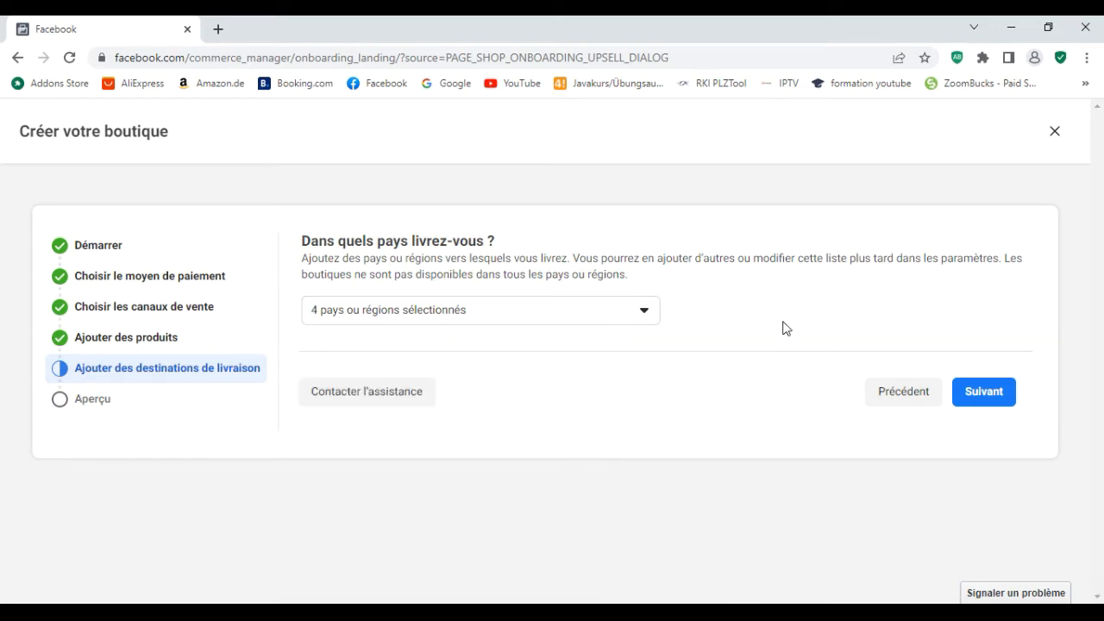
pyautogui.click(980, 389)
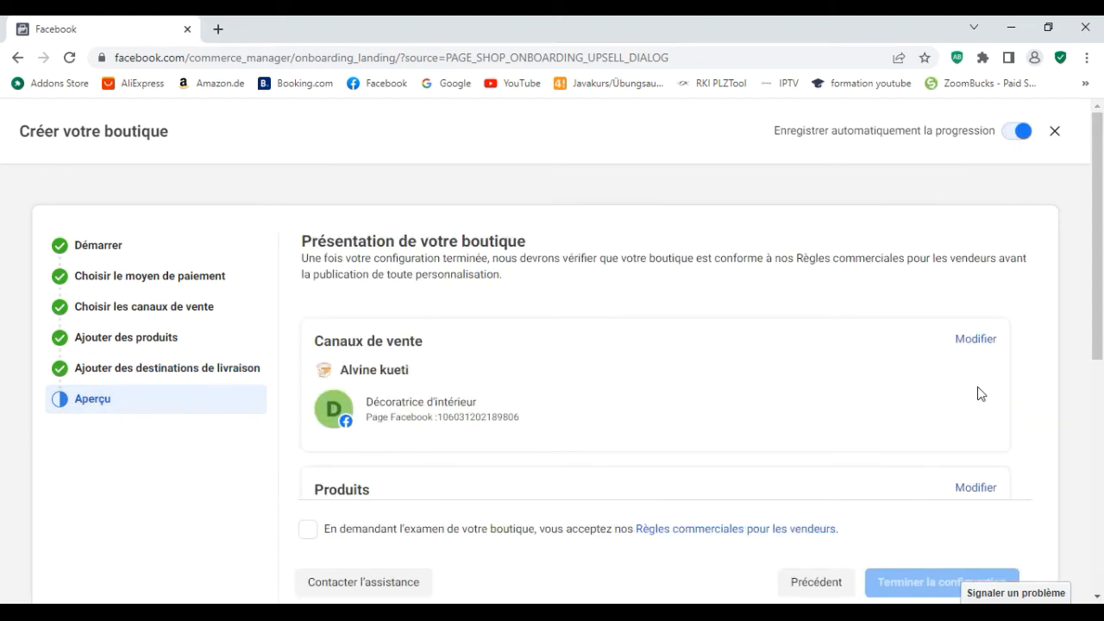
# - Review the shop overview, accept the Règles commerciales pour les vendeurs and finish the configuration, reloading the page while it saves
pyautogui.scroll(-1, 634, 433)
pyautogui.scroll(-5, 634, 428)
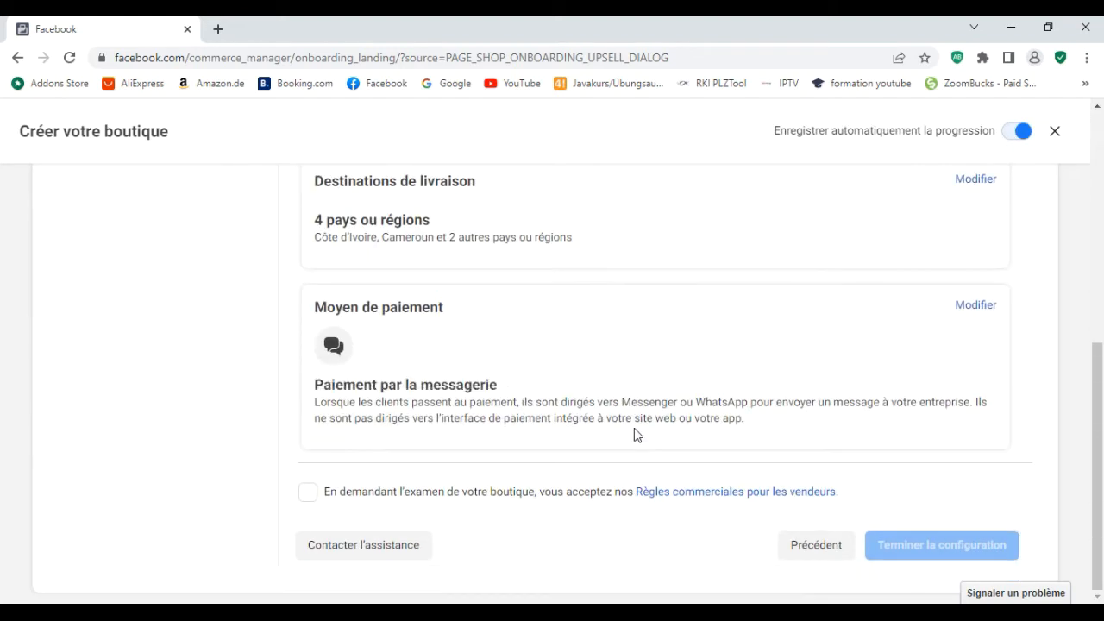
pyautogui.scroll(5, 635, 433)
pyautogui.scroll(-5, 638, 426)
pyautogui.click(308, 493)
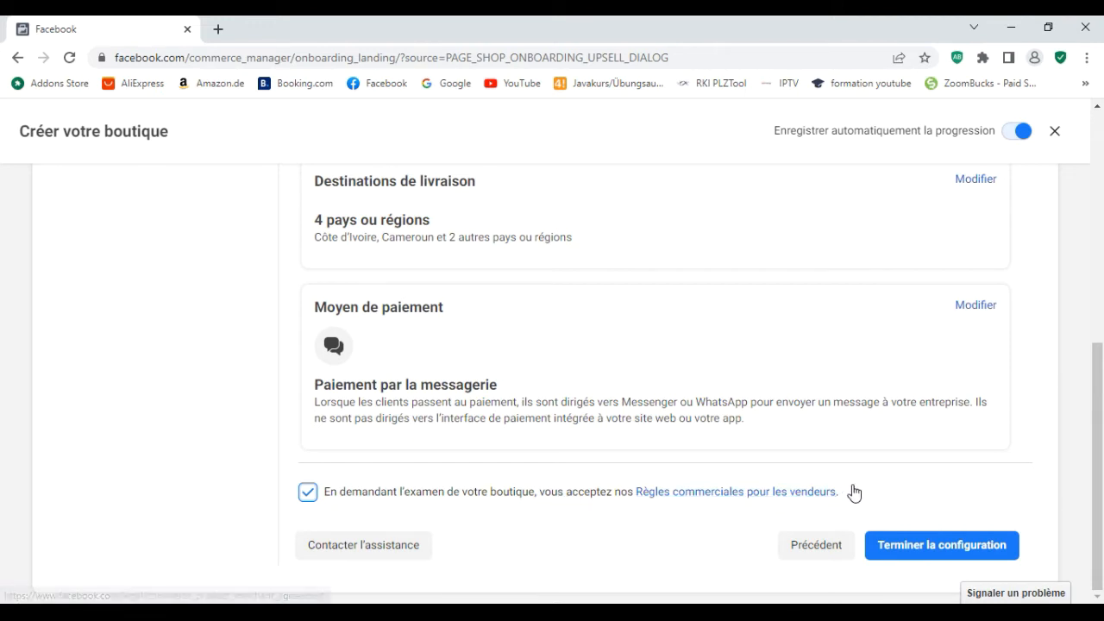
pyautogui.click(953, 549)
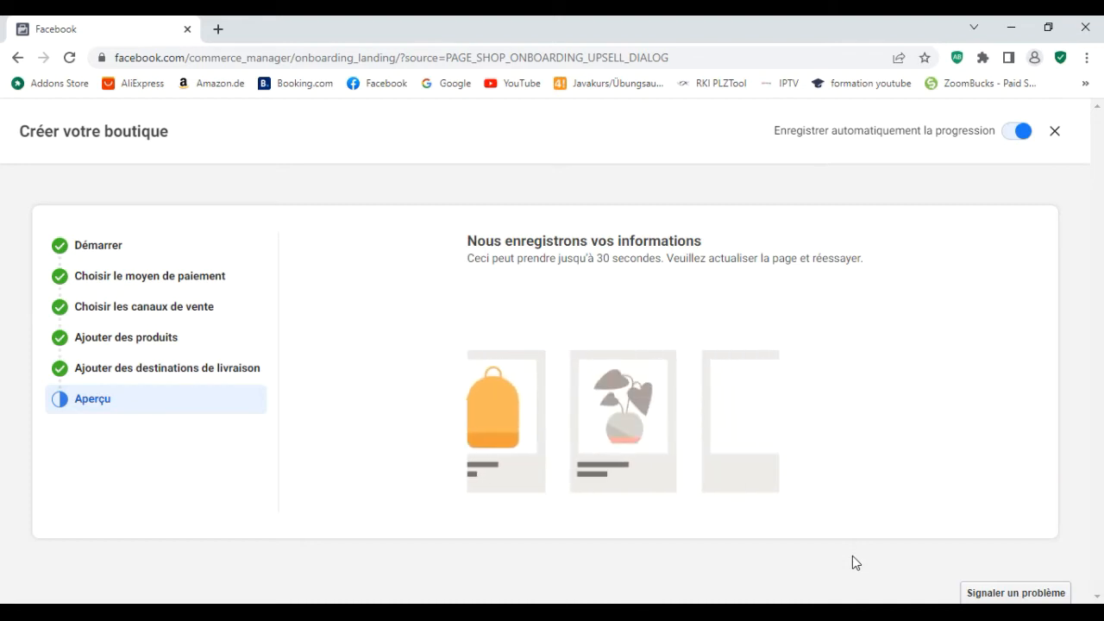
pyautogui.press('F5')
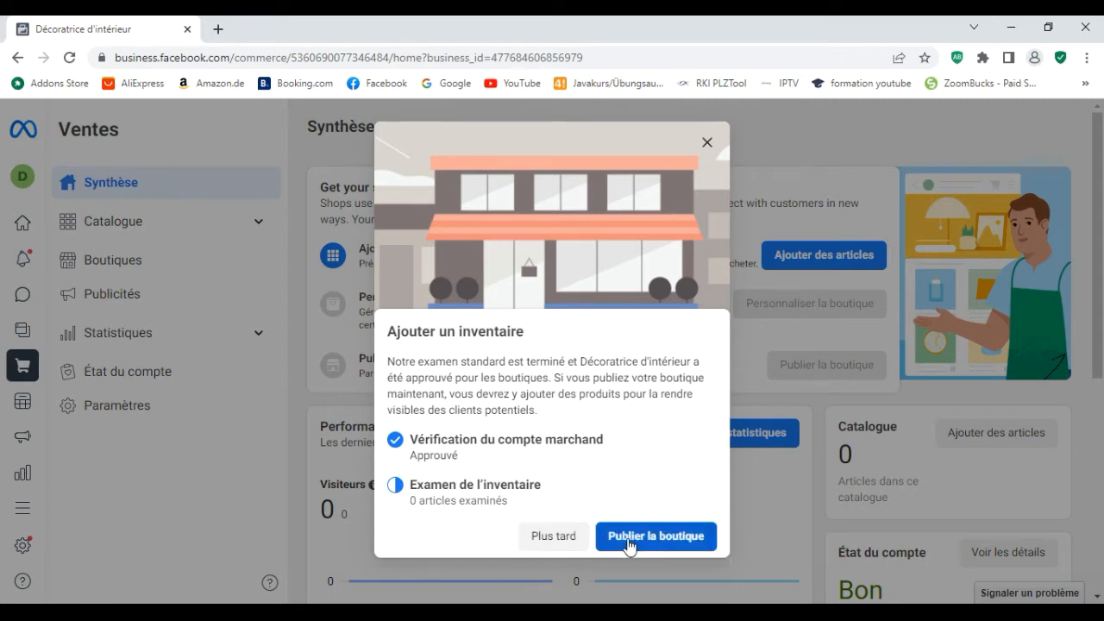
# - Dismiss the Ajouter un inventaire dialog and start adding articles to the catalogue with the Manuellement option
pyautogui.click(707, 142)
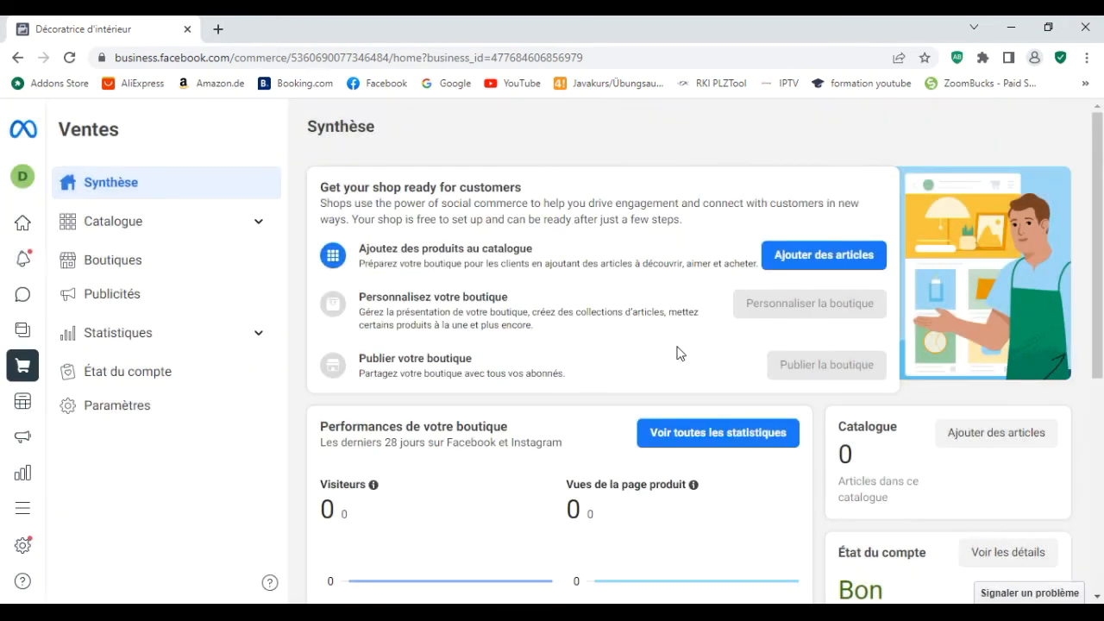
pyautogui.scroll(-3, 543, 399)
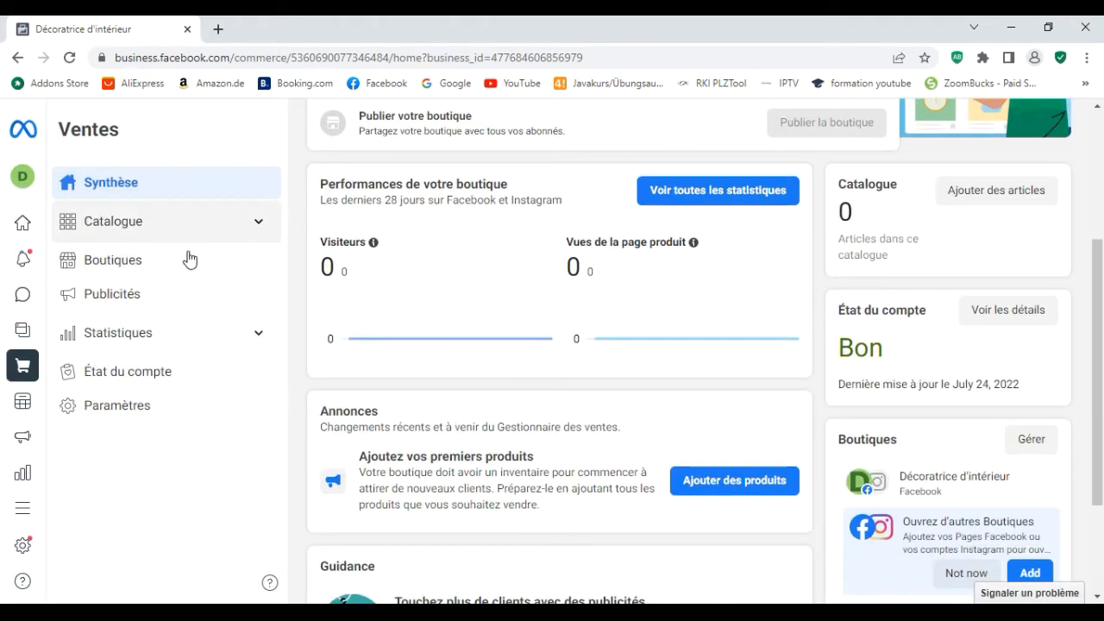
pyautogui.scroll(3, 483, 351)
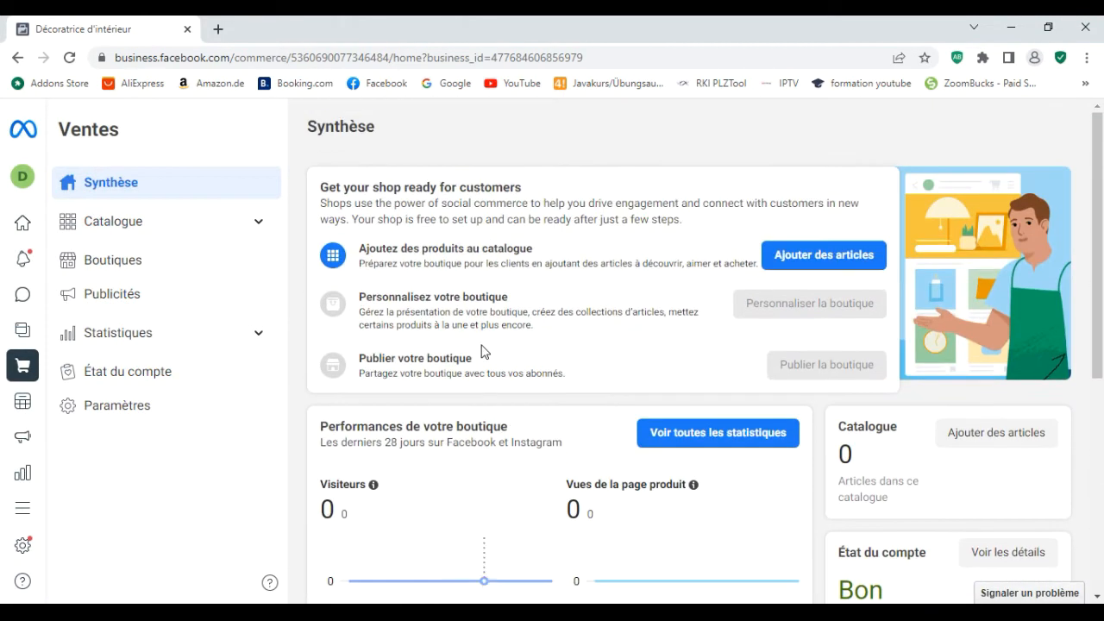
pyautogui.click(163, 228)
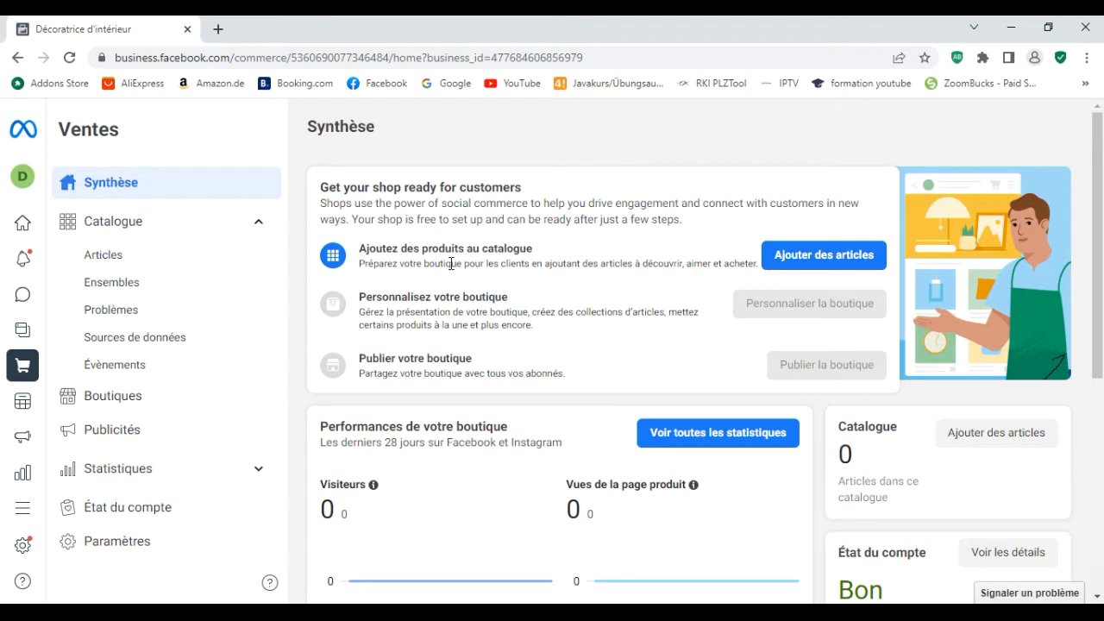
pyautogui.click(822, 256)
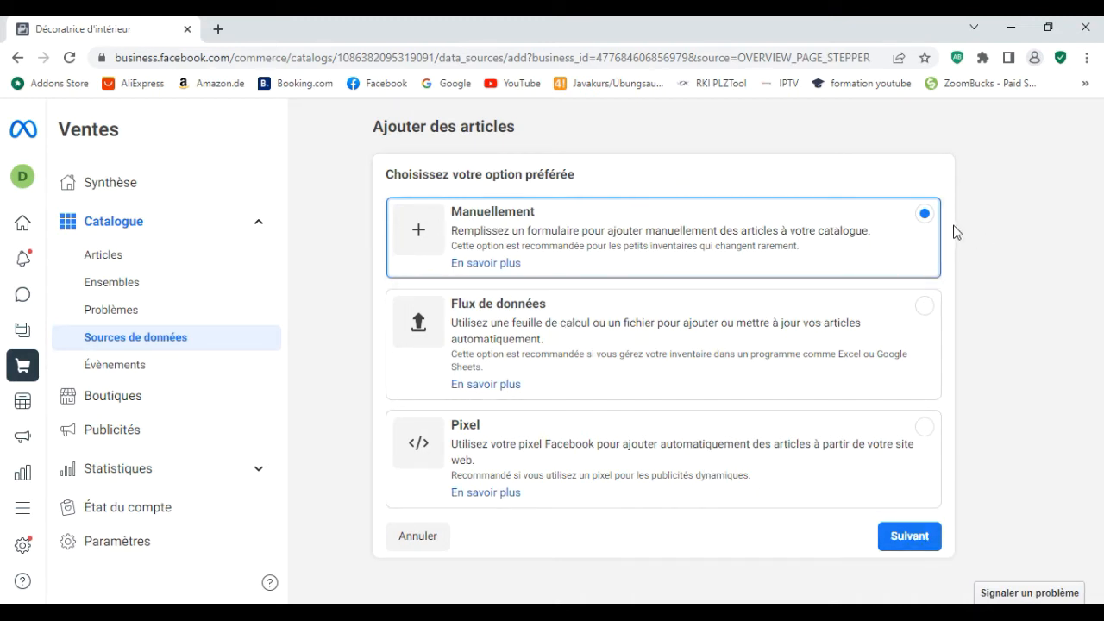
pyautogui.click(910, 536)
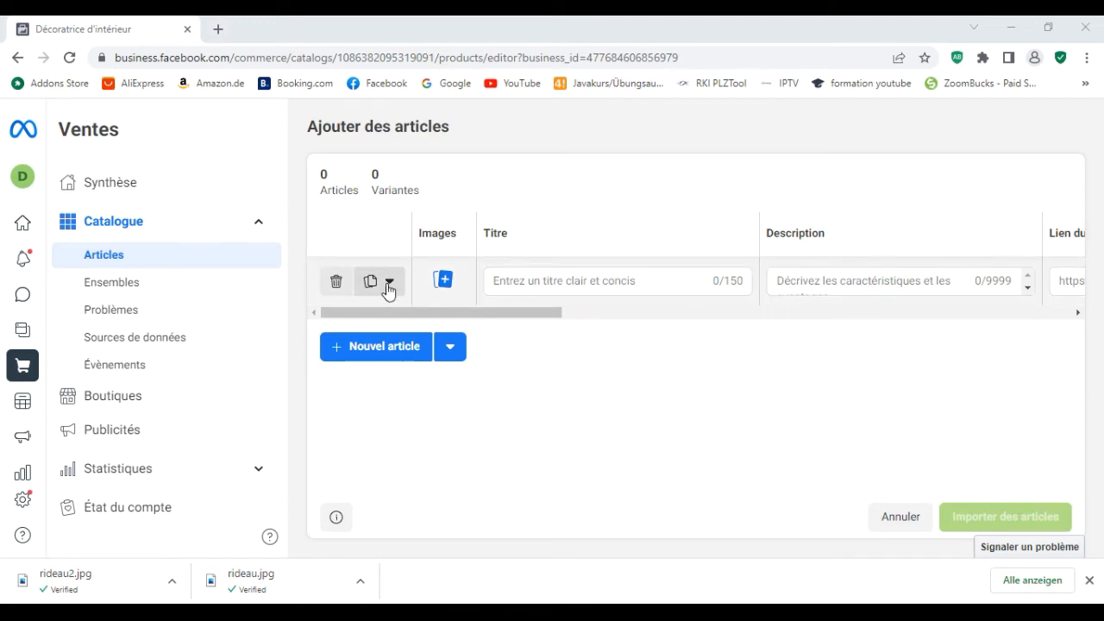
# - Add the image rideau from the Videos folder to the new article and save it
pyautogui.click(444, 281)
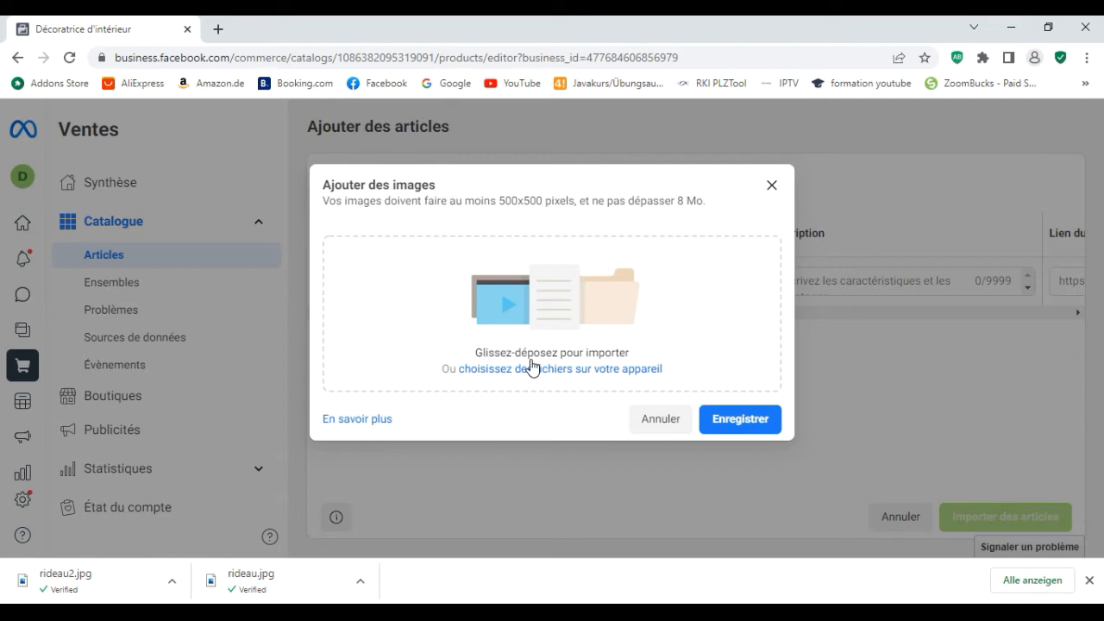
pyautogui.click(576, 369)
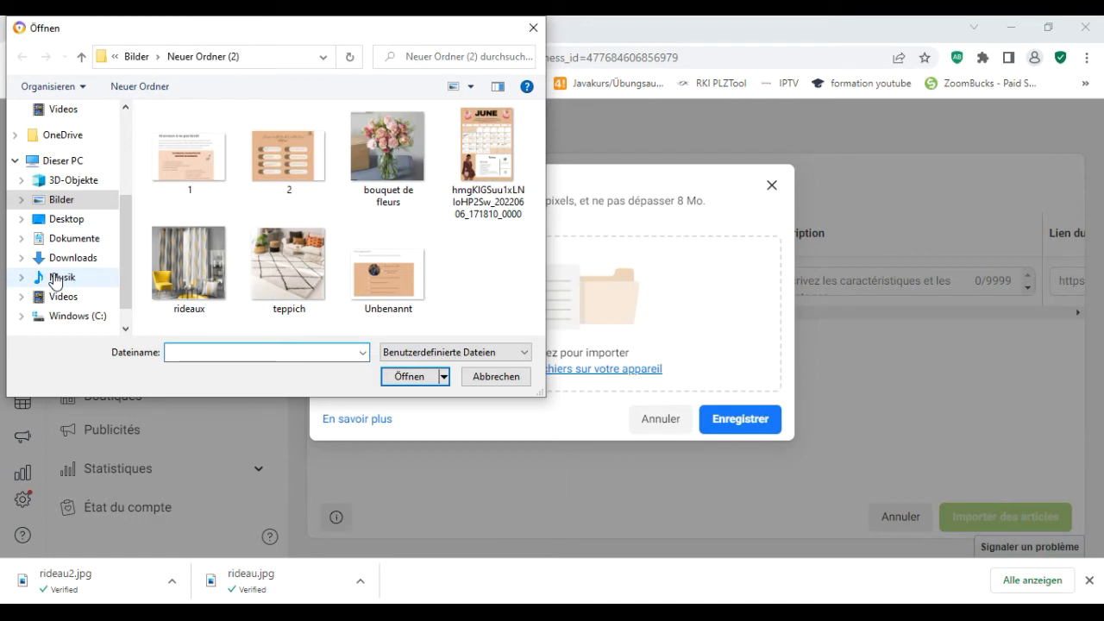
pyautogui.scroll(-1, 54, 276)
pyautogui.scroll(1, 95, 280)
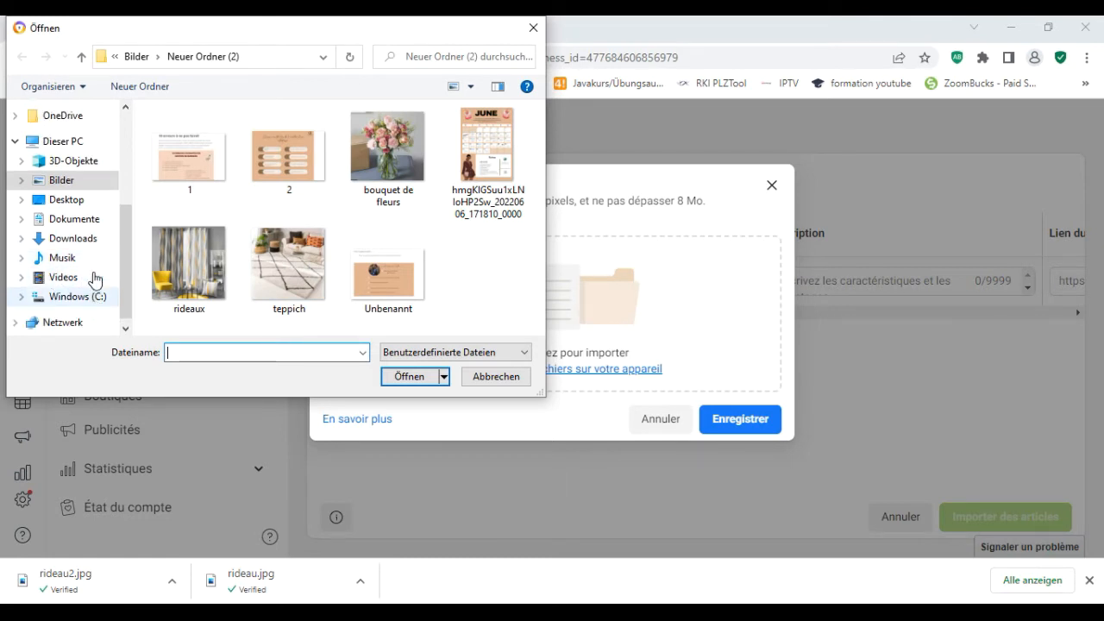
pyautogui.scroll(1, 95, 278)
pyautogui.scroll(1, 79, 263)
pyautogui.scroll(-1, 79, 263)
pyautogui.click(64, 296)
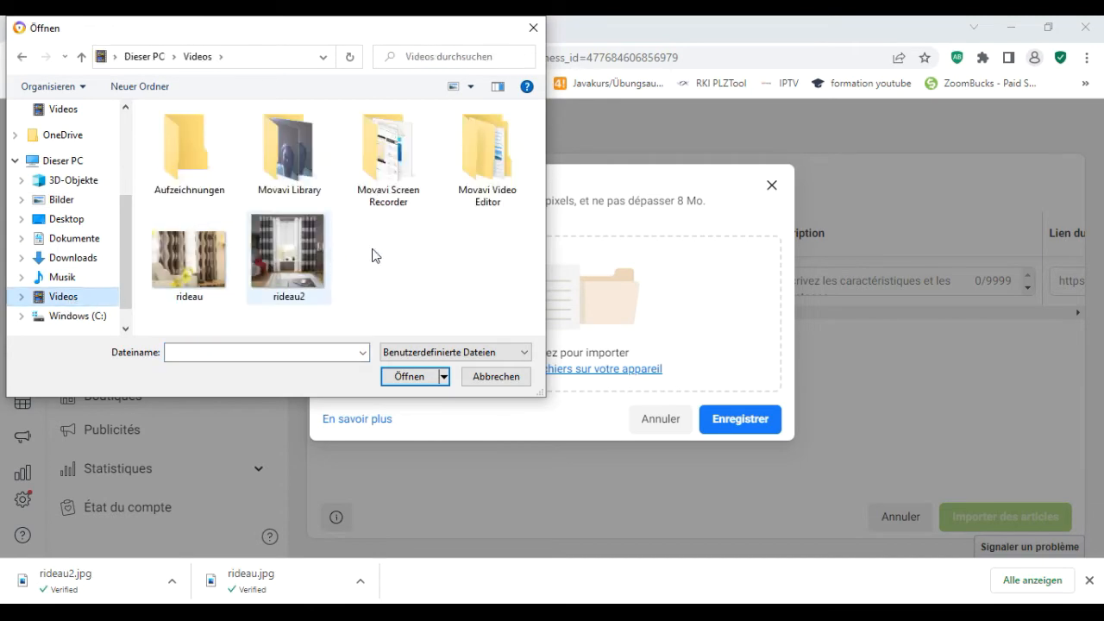
pyautogui.click(231, 269)
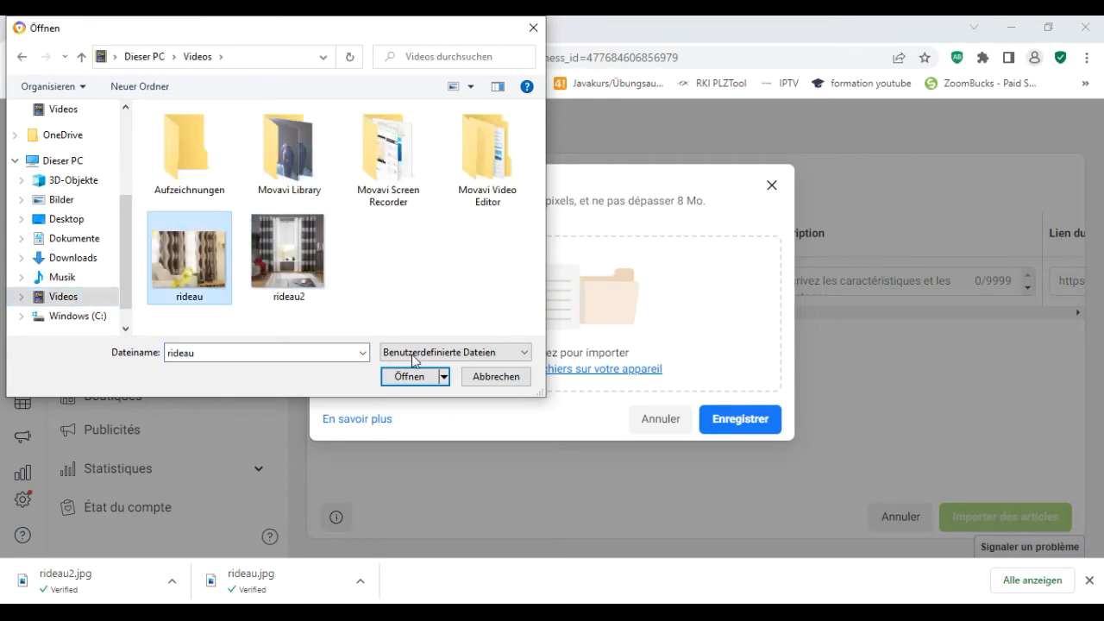
pyautogui.click(428, 379)
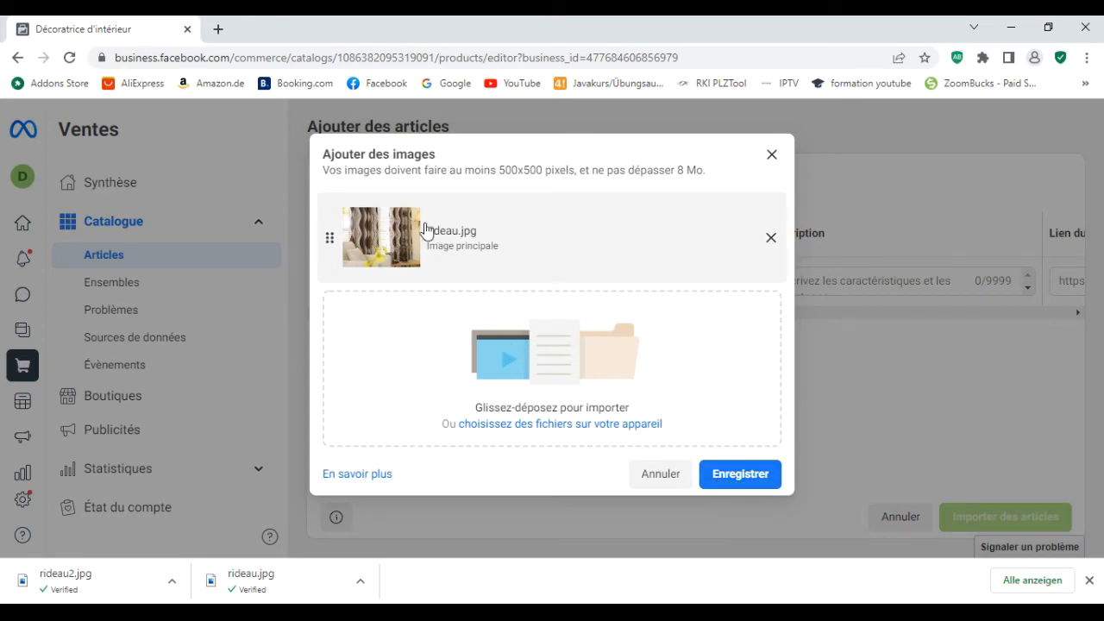
pyautogui.click(748, 481)
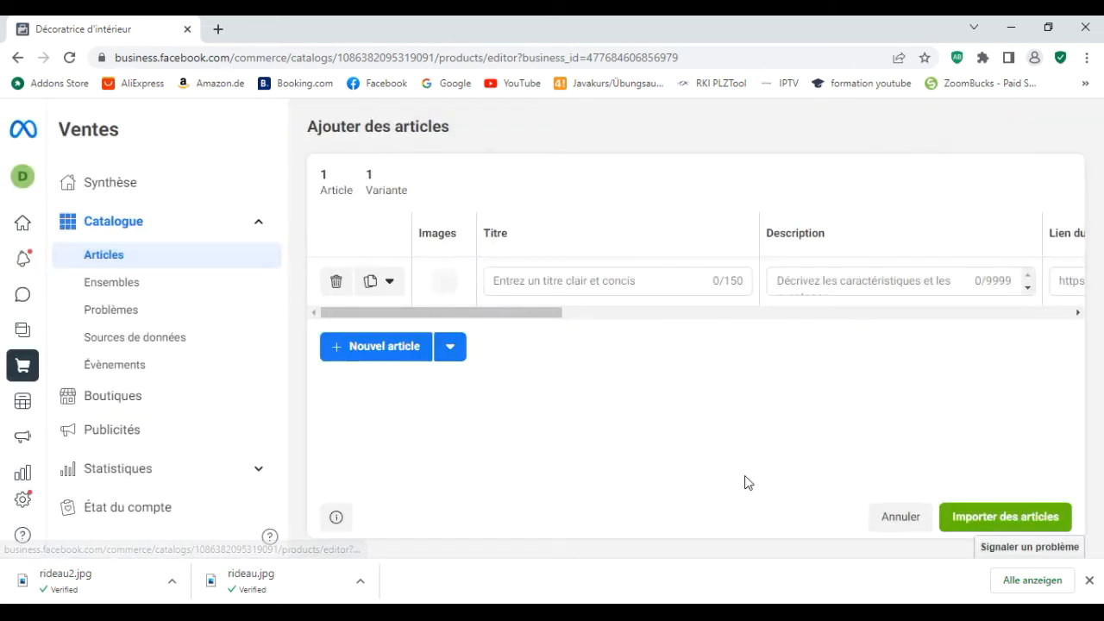
# - Fill in the article's title and a description beginning "2 pièces de rideaux 200x200cm."
pyautogui.click(567, 280)
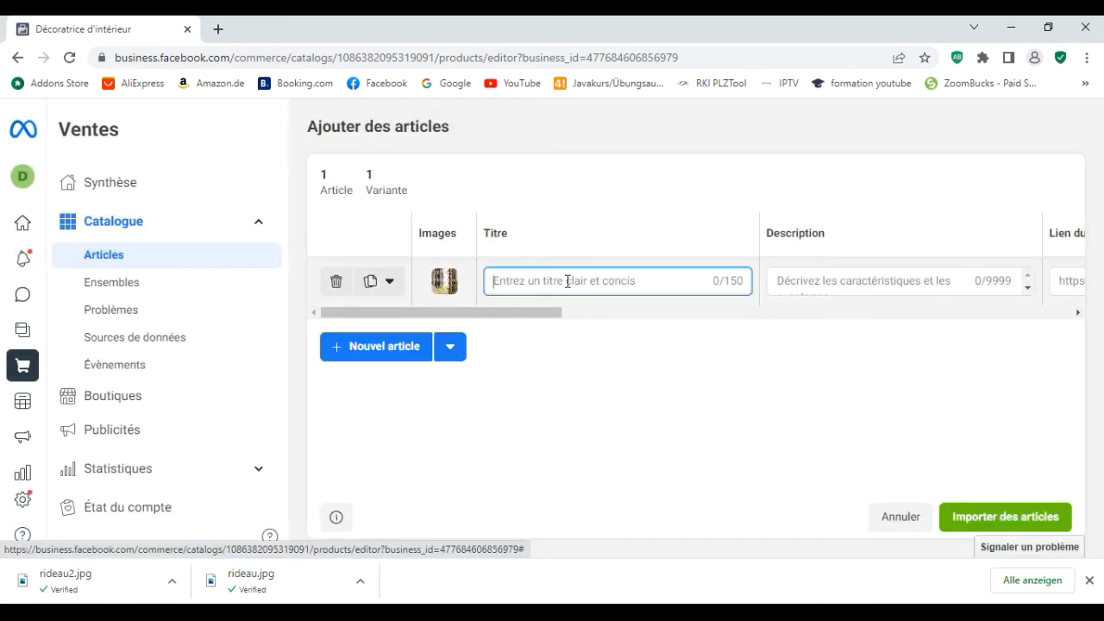
pyautogui.press('Tab')
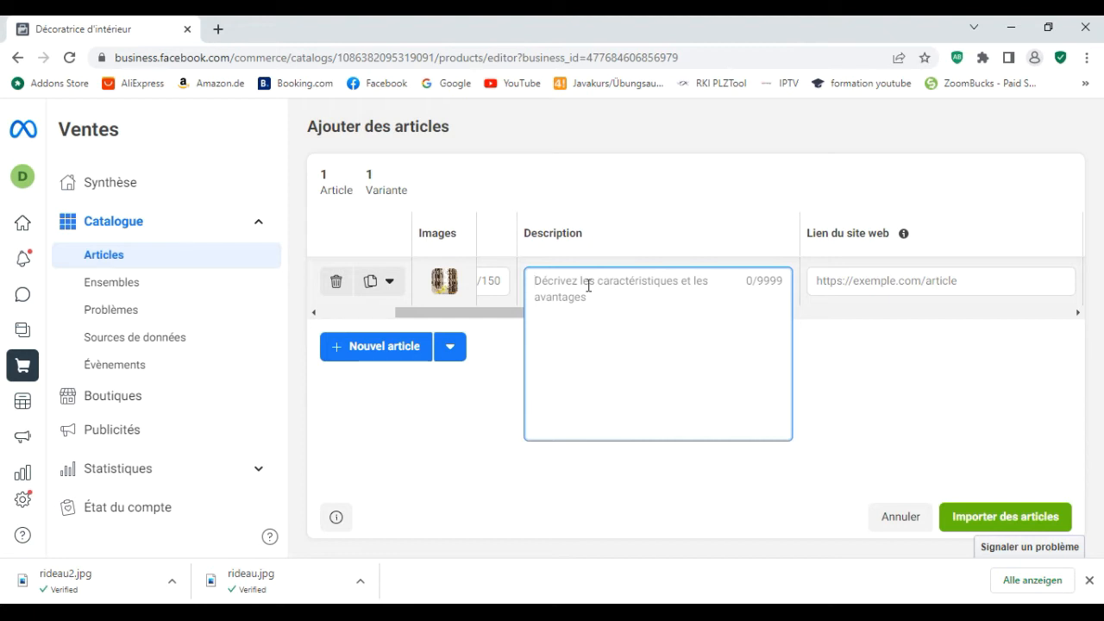
pyautogui.write('2 pi')
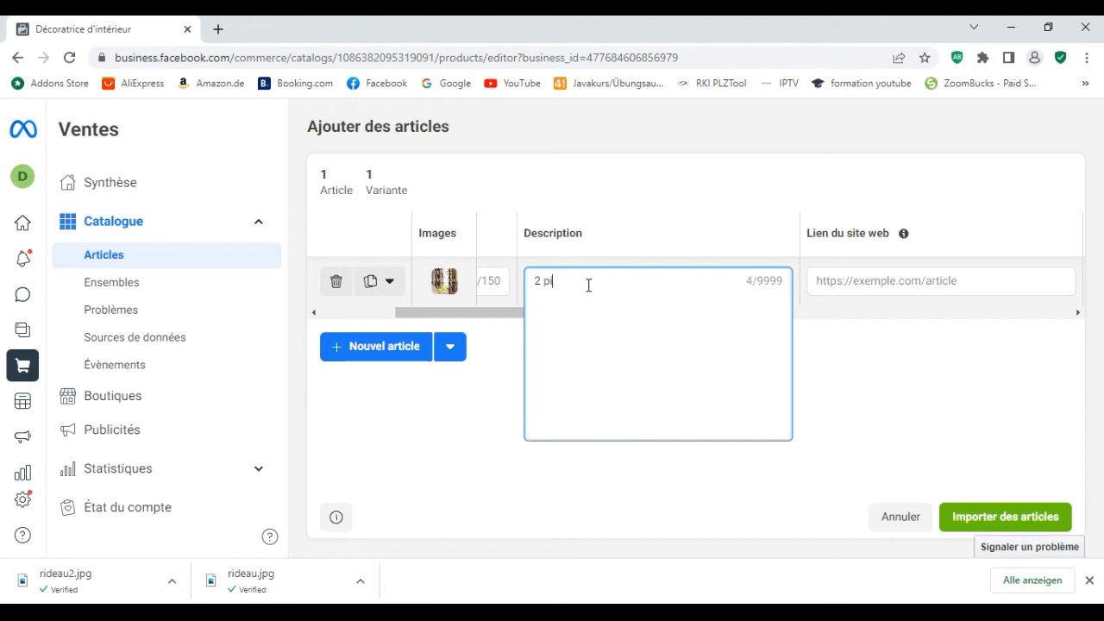
pyautogui.write('èces de rideaux 200x200cm.')
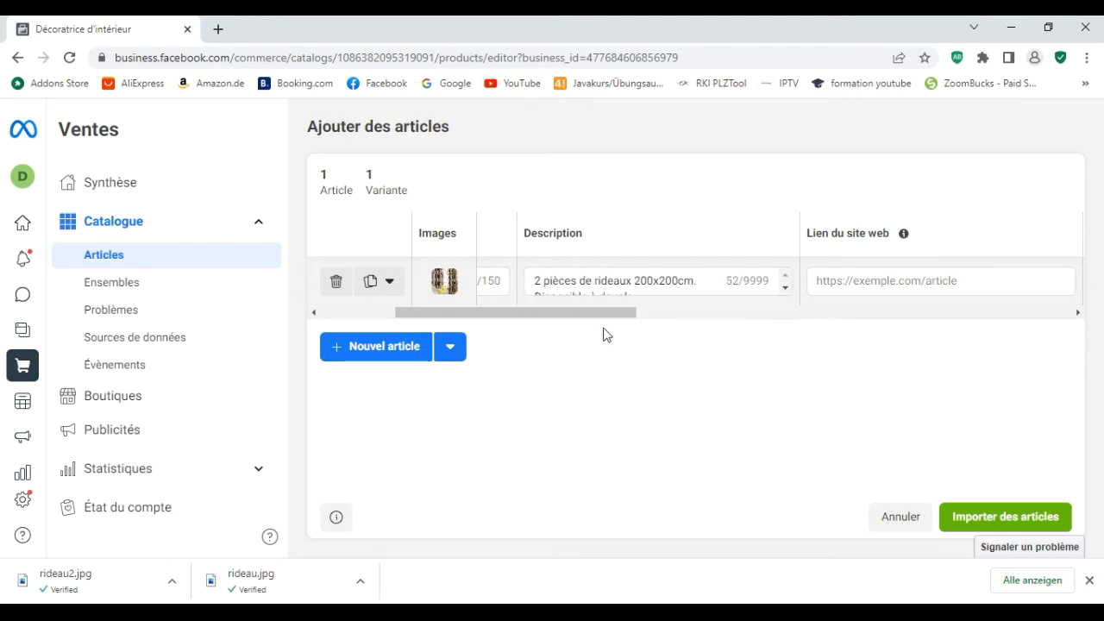
# - Copy the Décoratrice d'intérieur Page's web address and paste it as the article's Lien du site web
pyautogui.moveTo(618, 314); pyautogui.dragTo(674, 308)
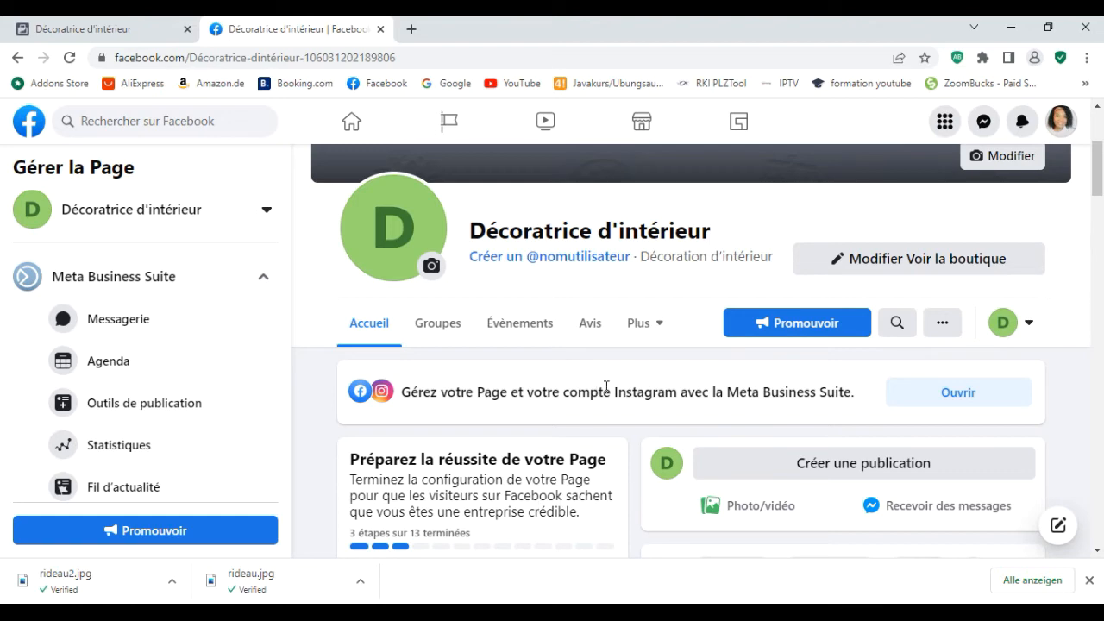
pyautogui.scroll(2, 606, 385)
pyautogui.scroll(-4, 606, 385)
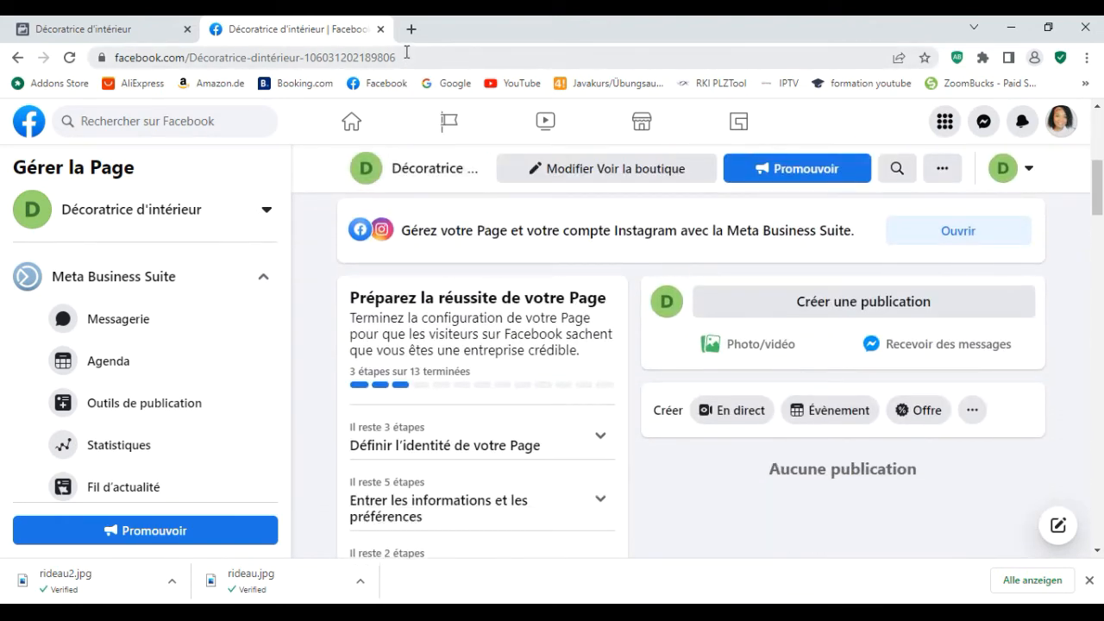
pyautogui.click(406, 52)
pyautogui.rightClick(377, 61)
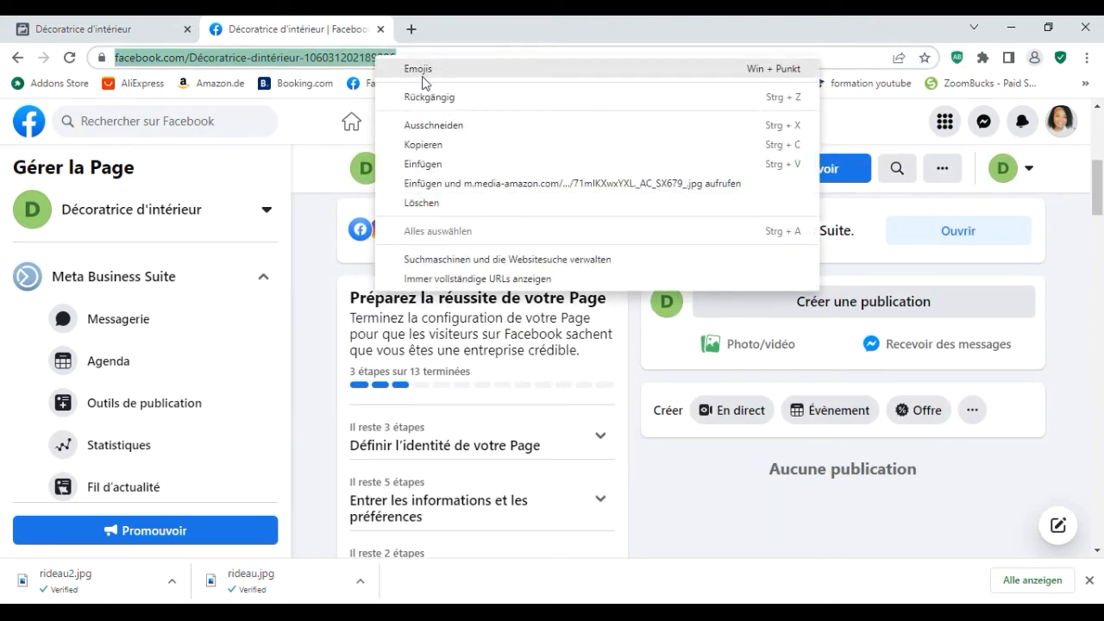
pyautogui.click(458, 144)
pyautogui.click(112, 33)
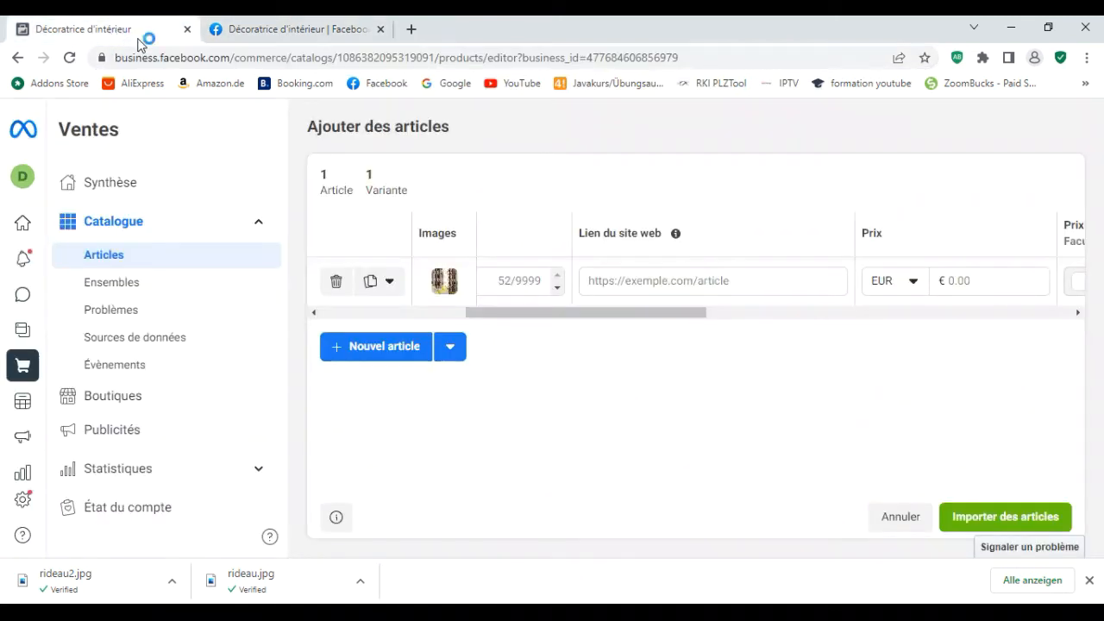
pyautogui.click(682, 280)
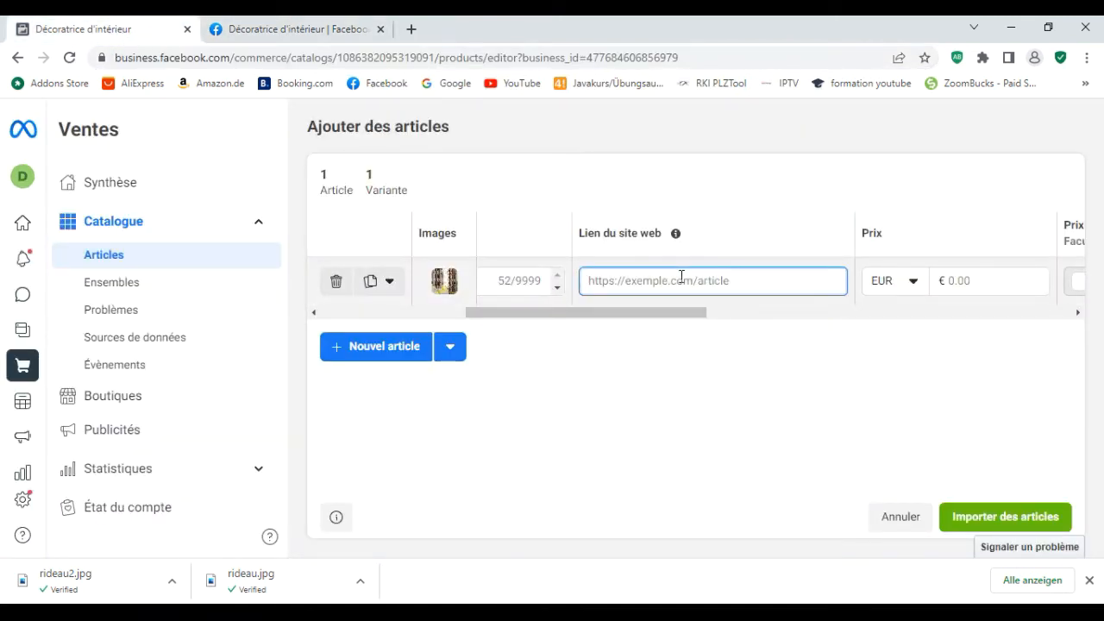
pyautogui.hotkey('ctrl', 'v')
# - Change the article's price currency to XAF (Franc d'Afrique centrale)
pyautogui.moveTo(682, 321); pyautogui.dragTo(751, 310)
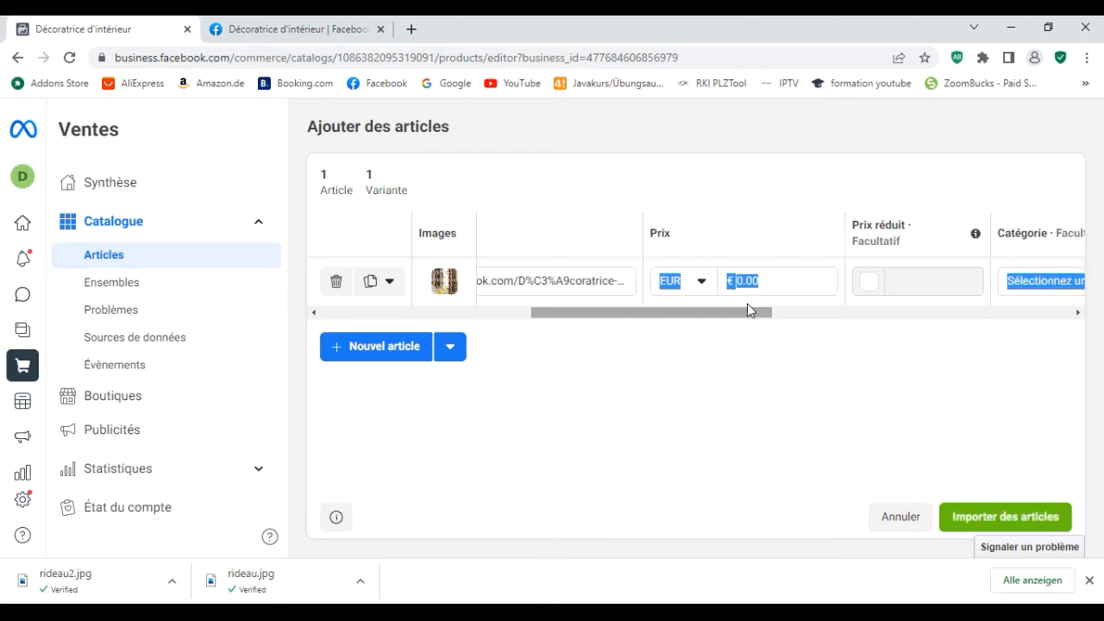
pyautogui.click(690, 255)
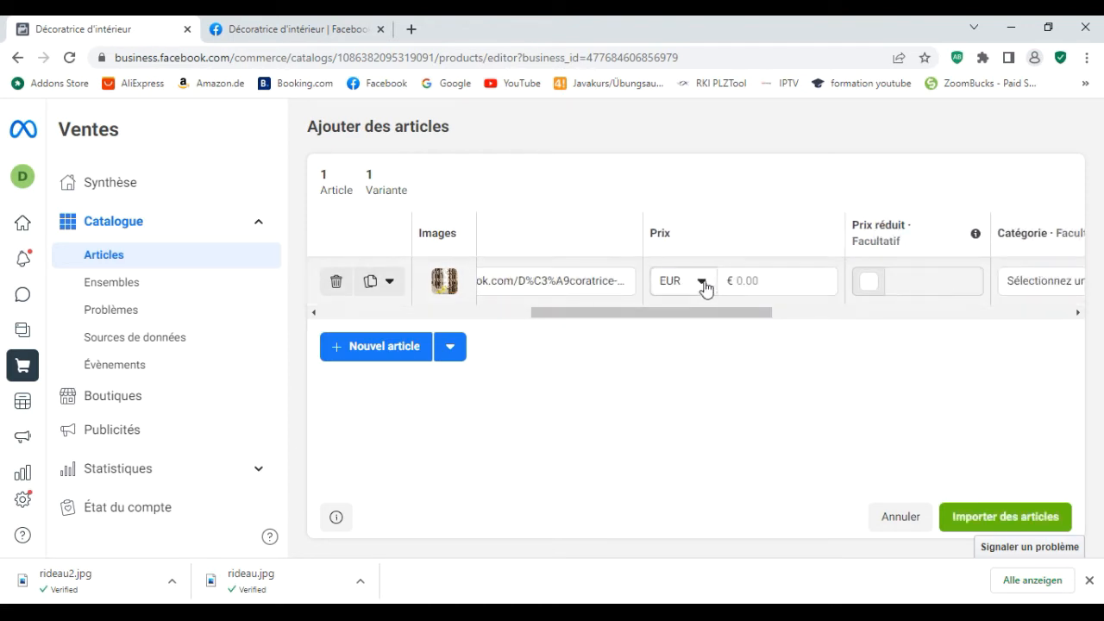
pyautogui.click(704, 287)
pyautogui.scroll(-3, 722, 444)
pyautogui.scroll(-3, 722, 445)
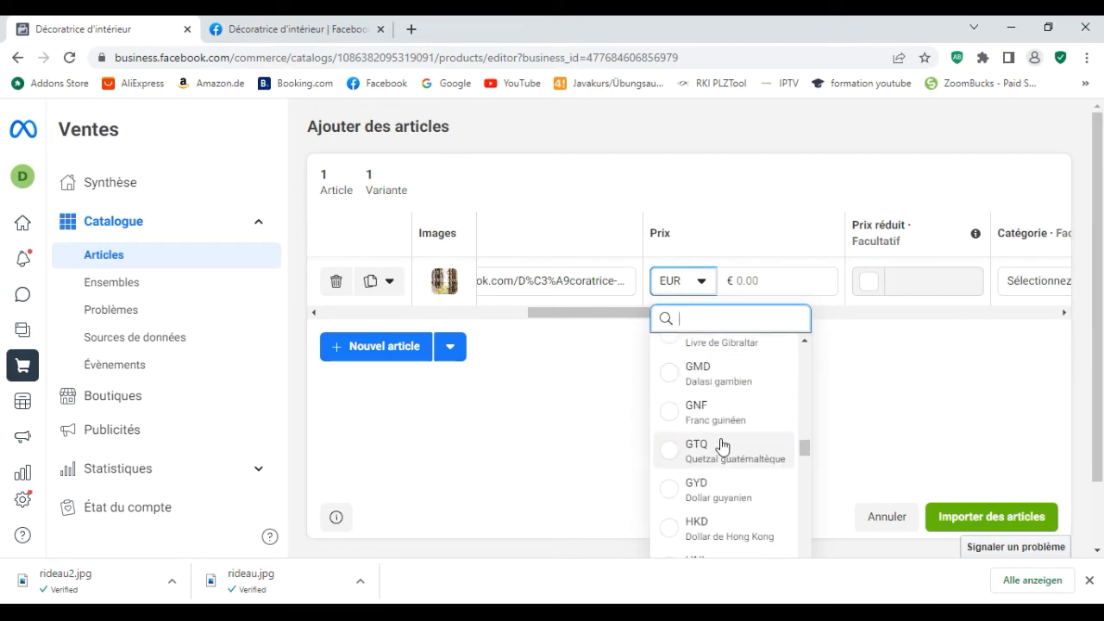
pyautogui.scroll(-6, 722, 444)
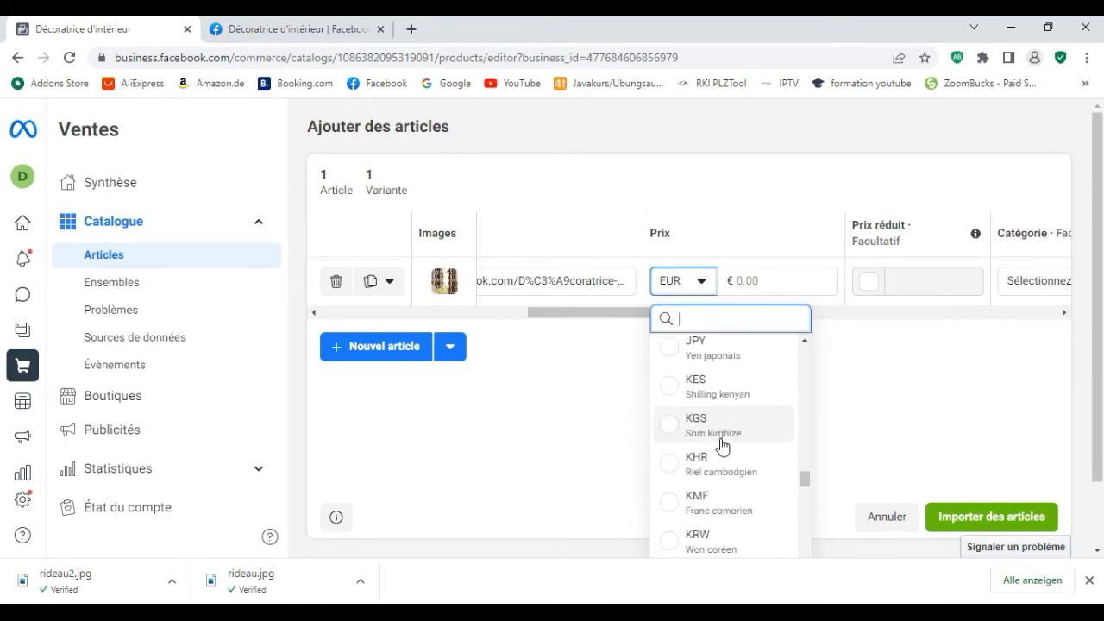
pyautogui.scroll(-5, 722, 445)
pyautogui.scroll(-5, 721, 444)
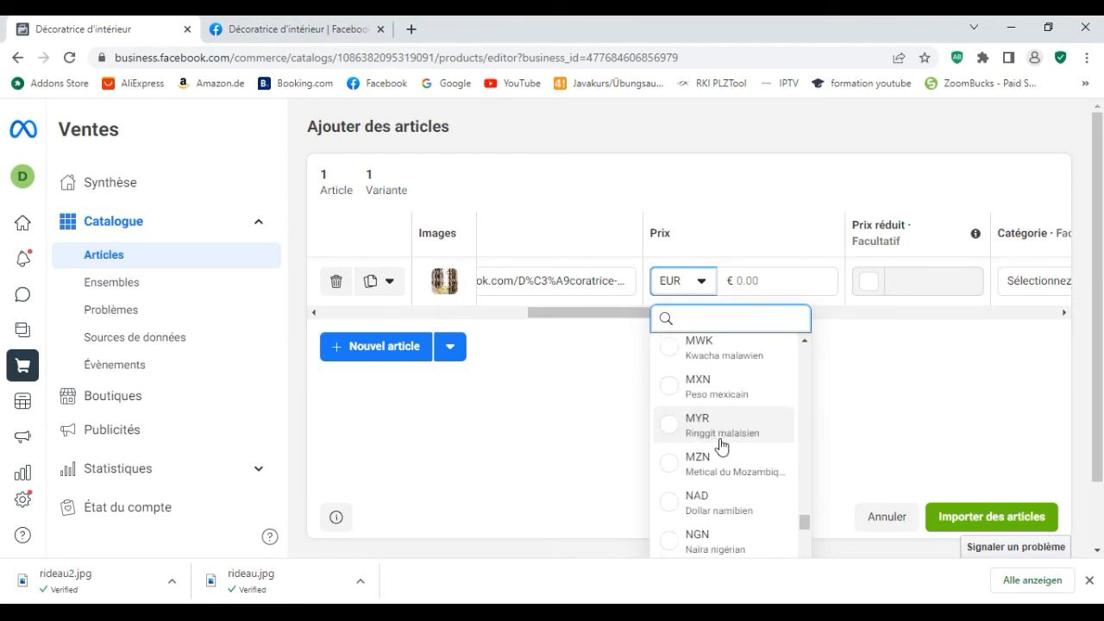
pyautogui.scroll(-5, 722, 445)
pyautogui.scroll(-5, 722, 446)
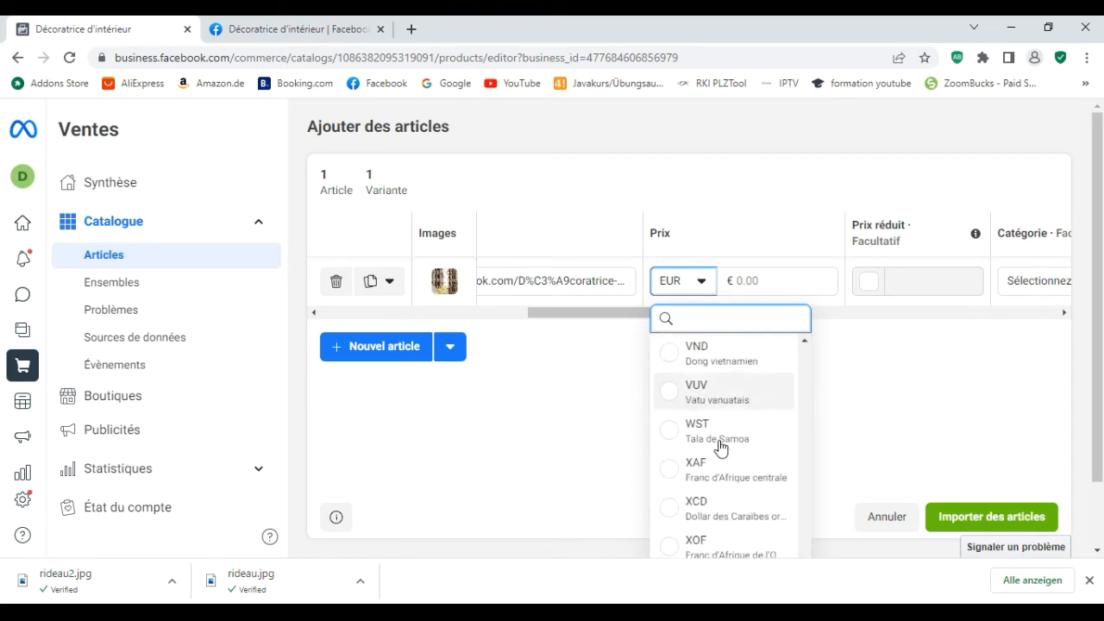
pyautogui.scroll(-2, 722, 446)
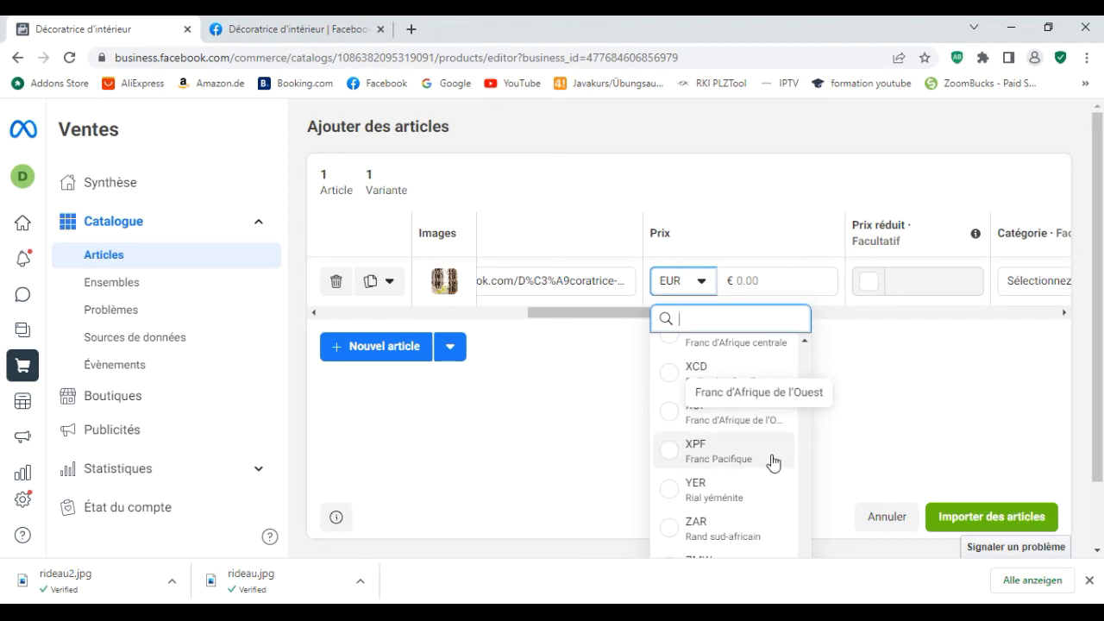
pyautogui.scroll(-2, 746, 503)
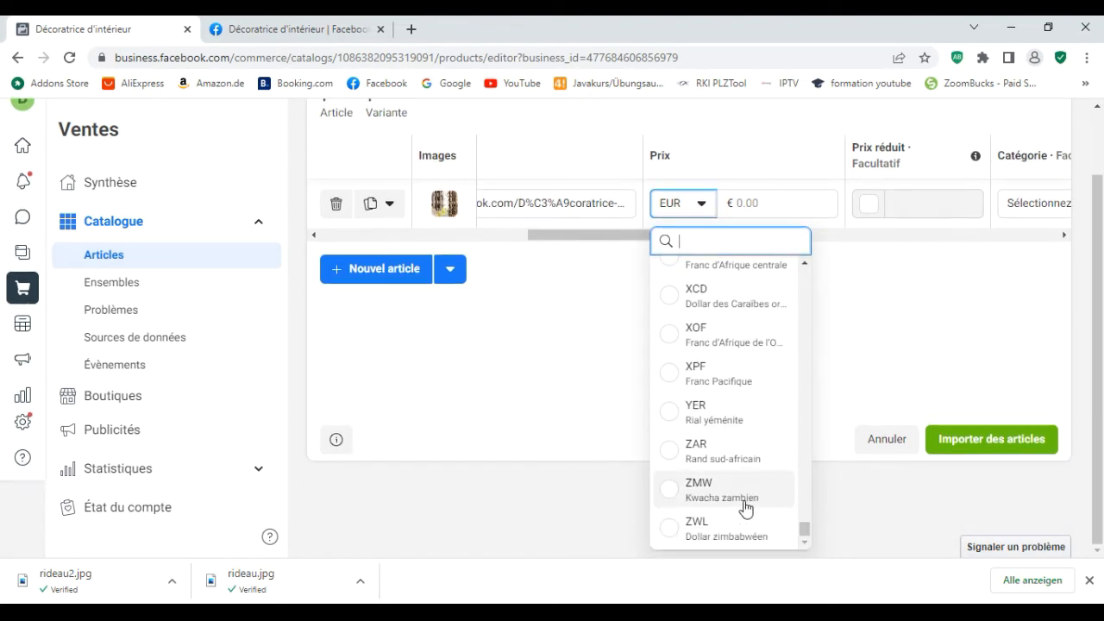
pyautogui.scroll(2, 746, 507)
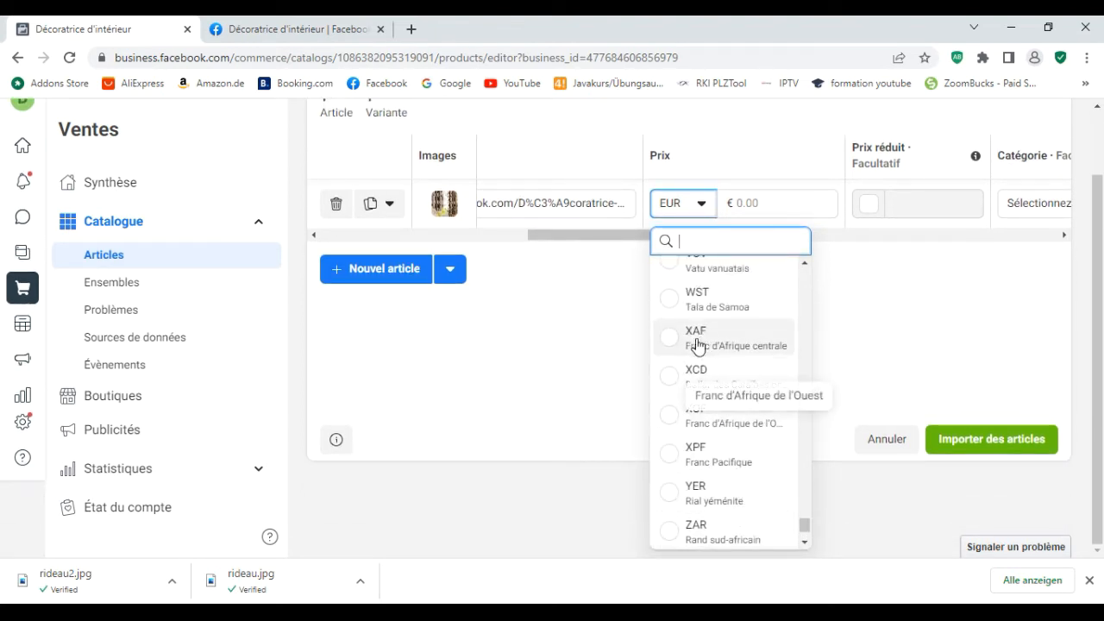
pyautogui.click(672, 347)
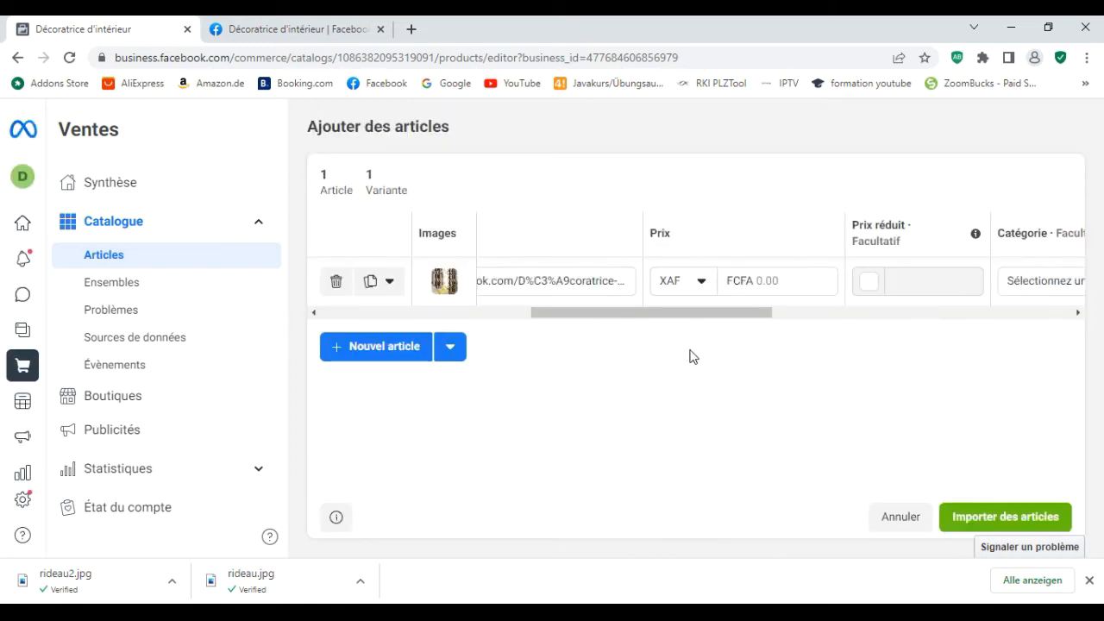
# - Set the article's price to 20000 FCFA
pyautogui.click(803, 280)
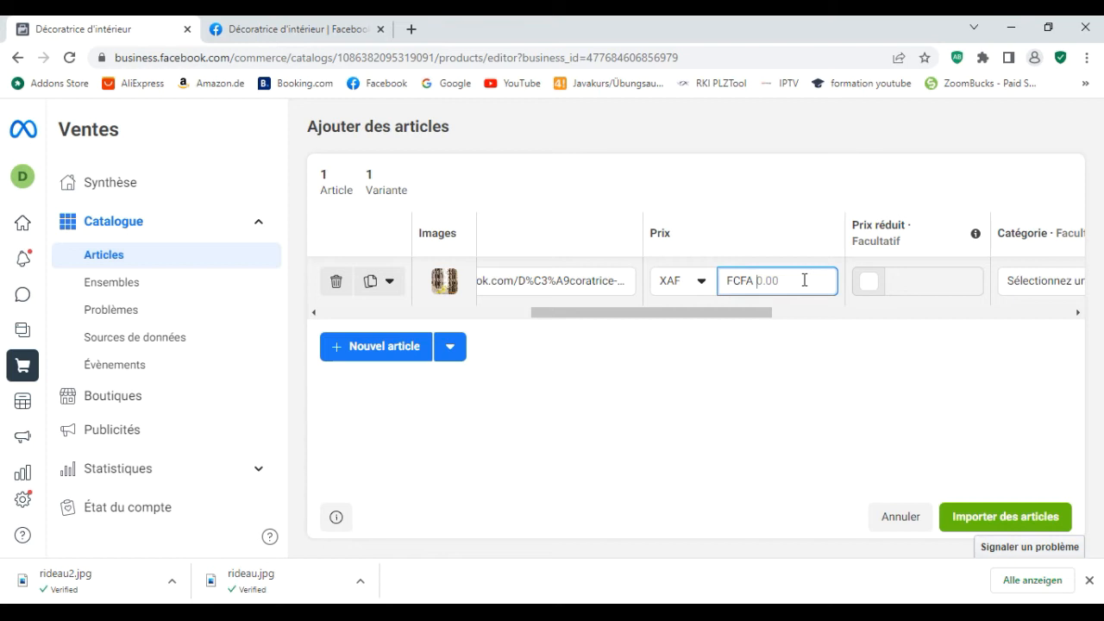
pyautogui.write('20000')
pyautogui.click(886, 281)
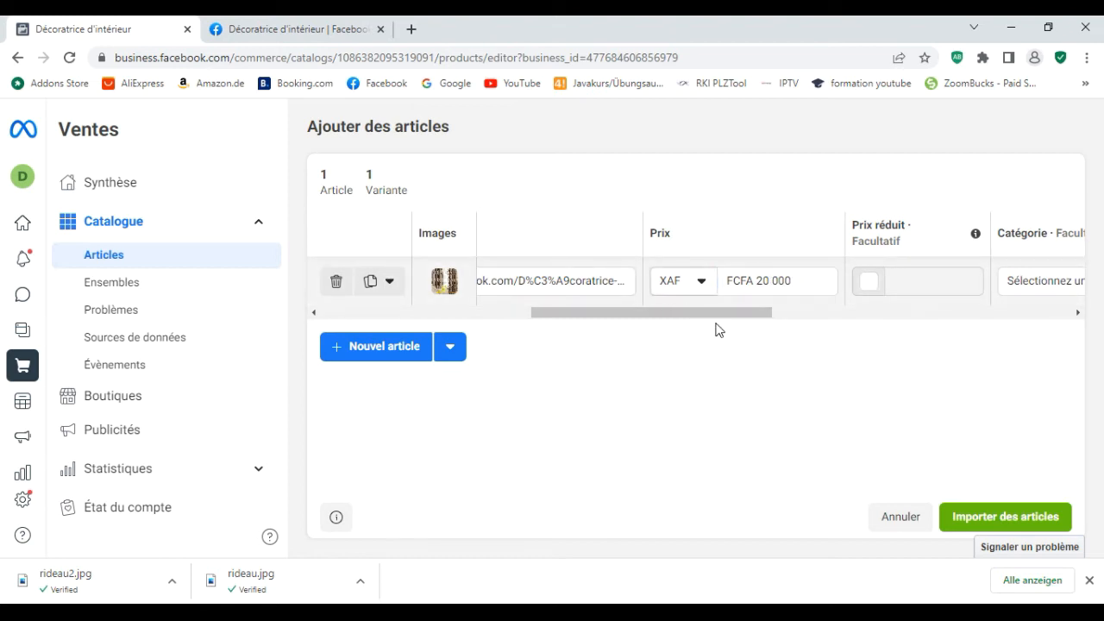
# - Enable the optional Prix réduit for the article and set it to 15000 FCFA
pyautogui.moveTo(732, 320); pyautogui.dragTo(781, 320)
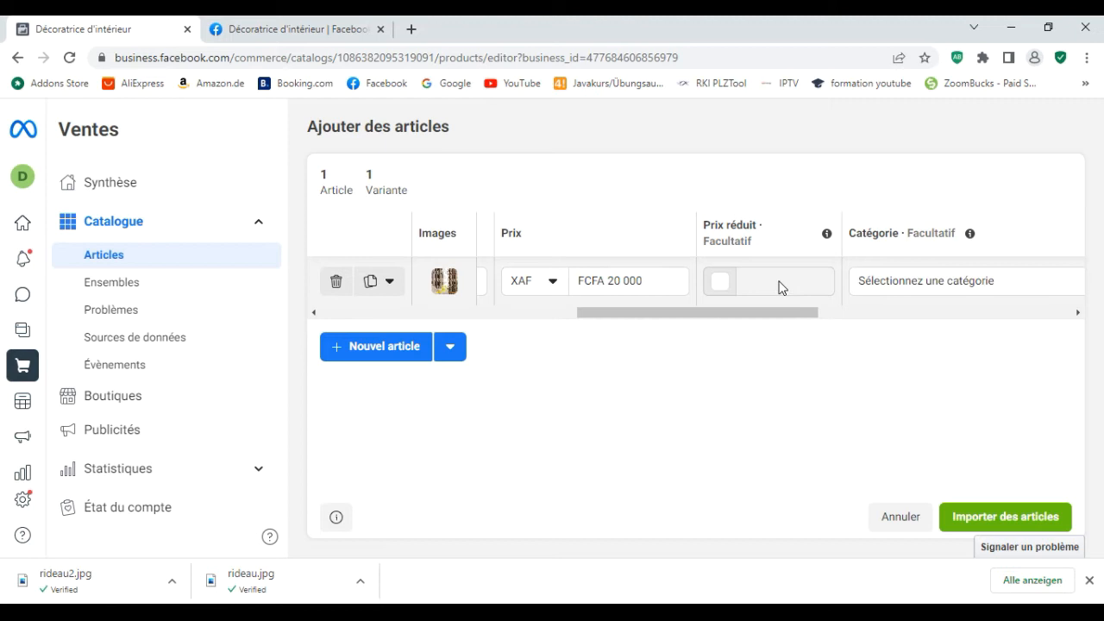
pyautogui.click(723, 284)
pyautogui.click(809, 284)
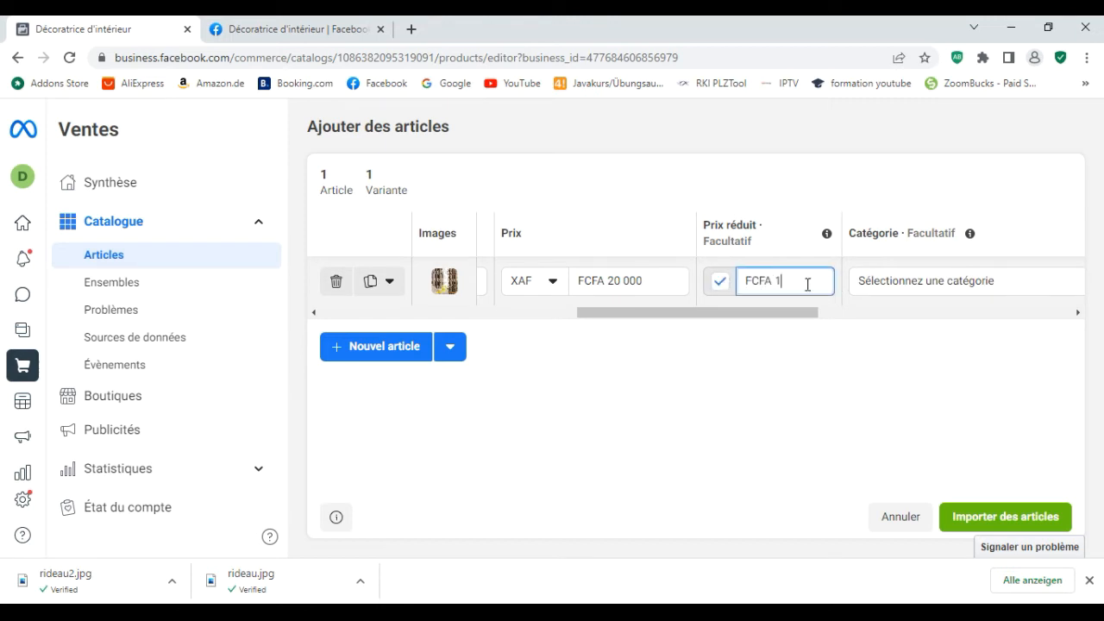
pyautogui.write('15000')
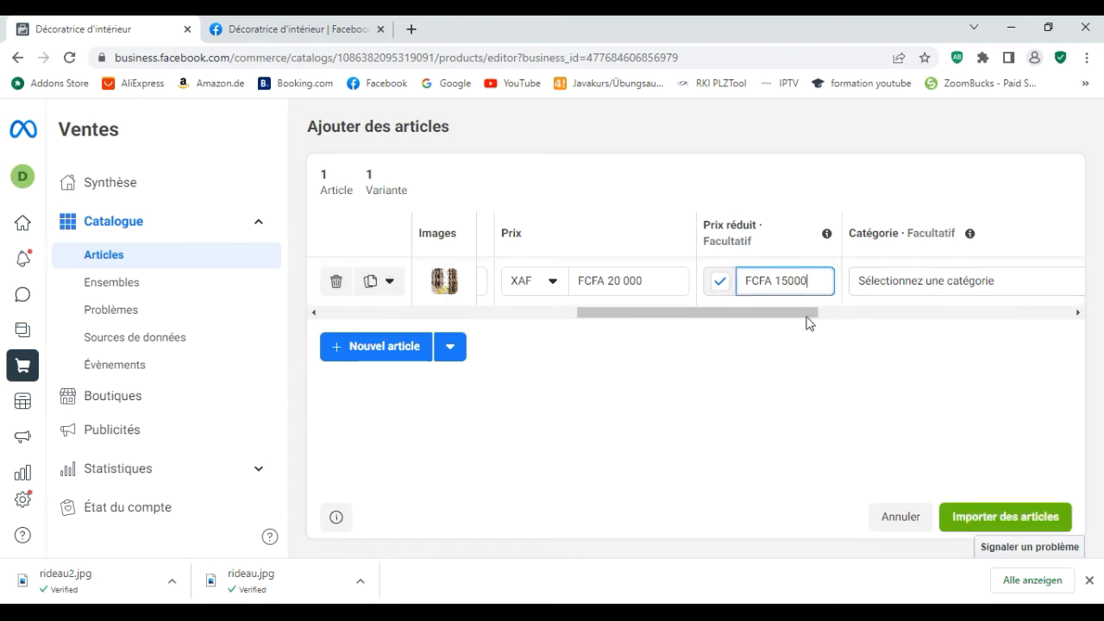
# - Search the article's categories for "maison" and assign Maison > Articles pour la maison
pyautogui.moveTo(779, 315); pyautogui.dragTo(813, 315)
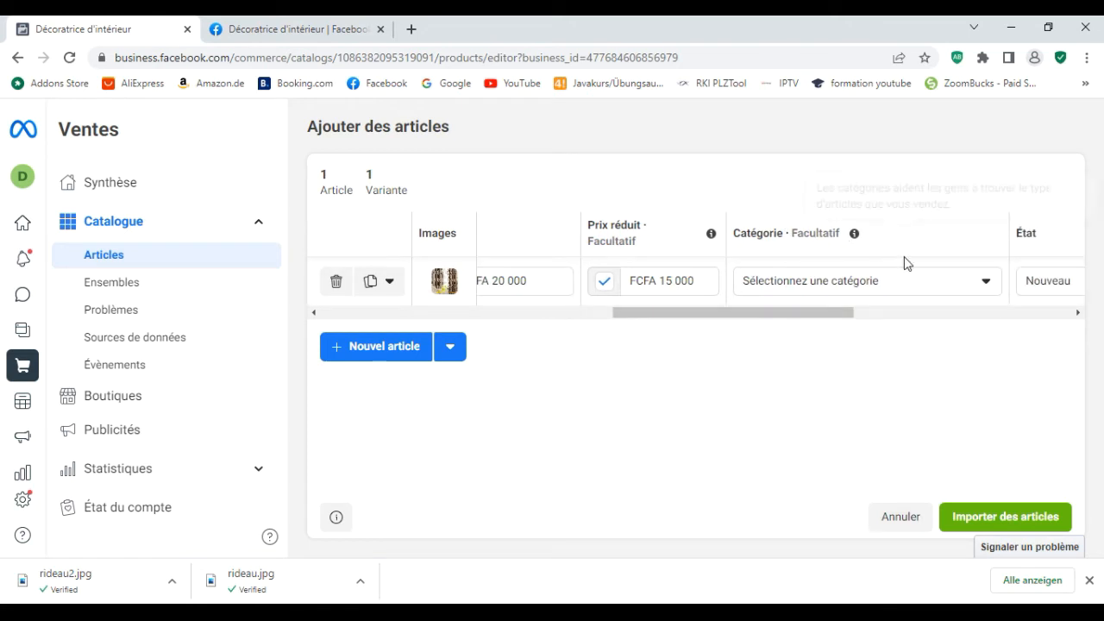
pyautogui.click(985, 284)
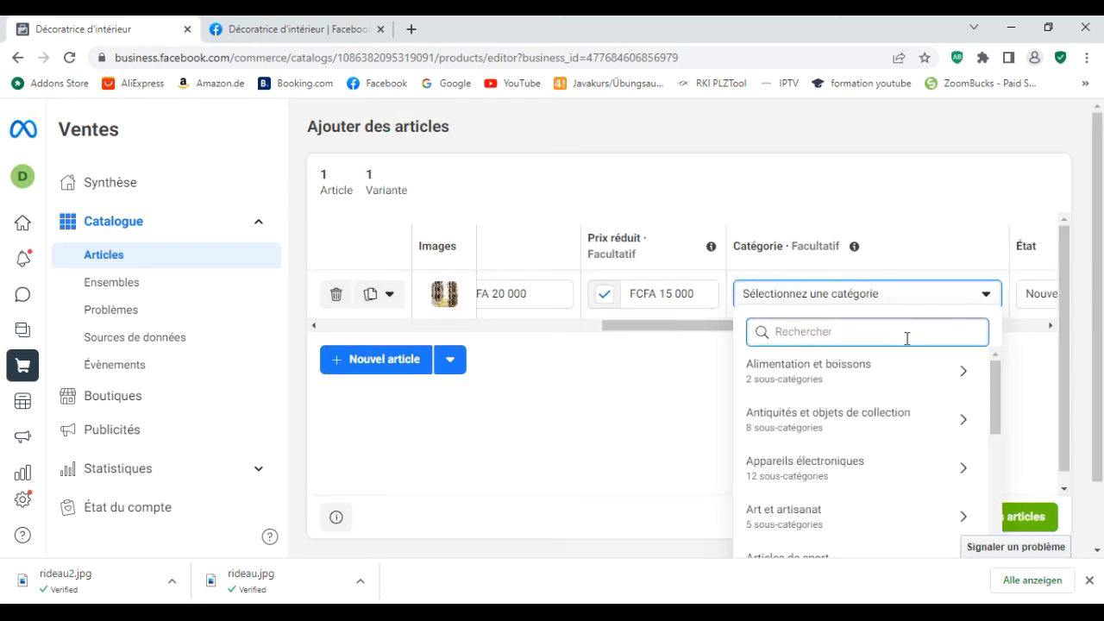
pyautogui.scroll(-5, 828, 455)
pyautogui.scroll(2, 829, 455)
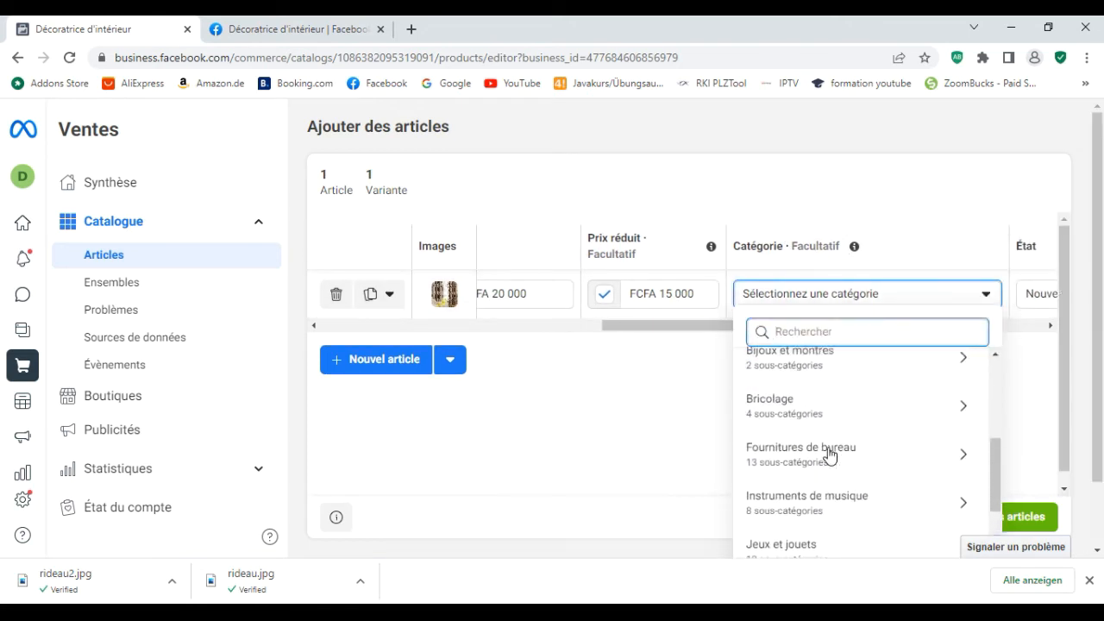
pyautogui.scroll(-2, 829, 453)
pyautogui.scroll(-3, 829, 449)
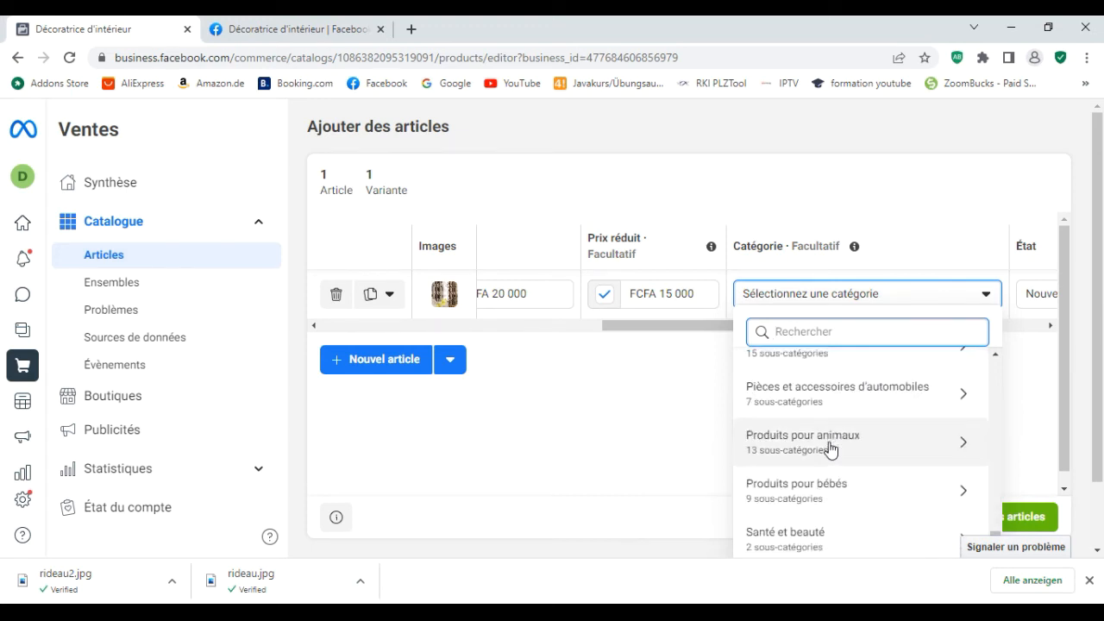
pyautogui.scroll(-1, 829, 449)
pyautogui.click(771, 334)
pyautogui.write('maison')
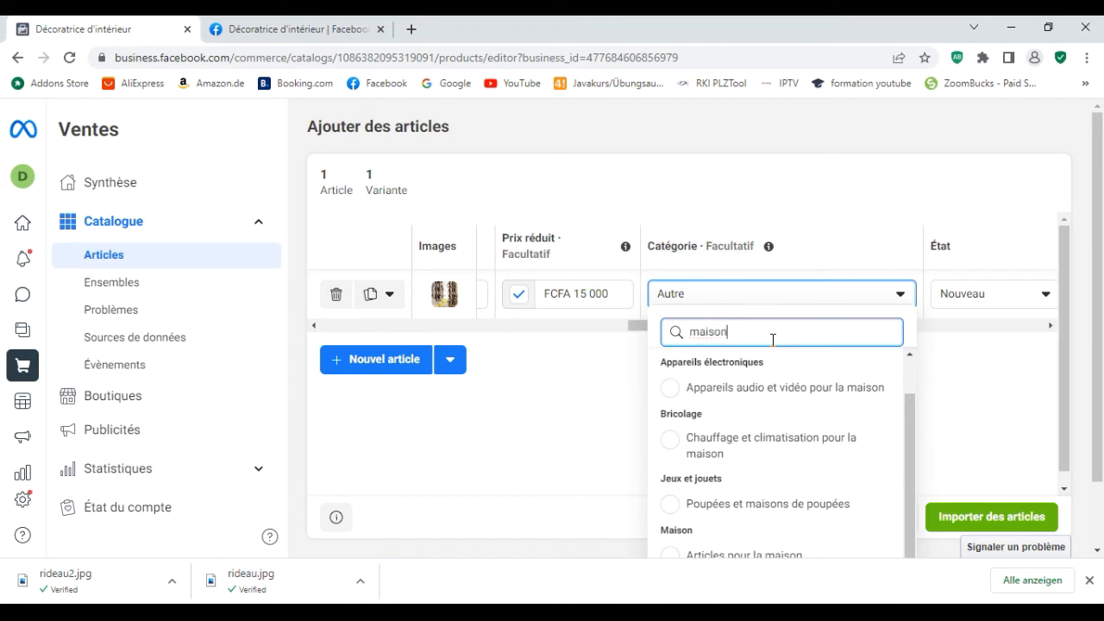
pyautogui.scroll(-1, 784, 483)
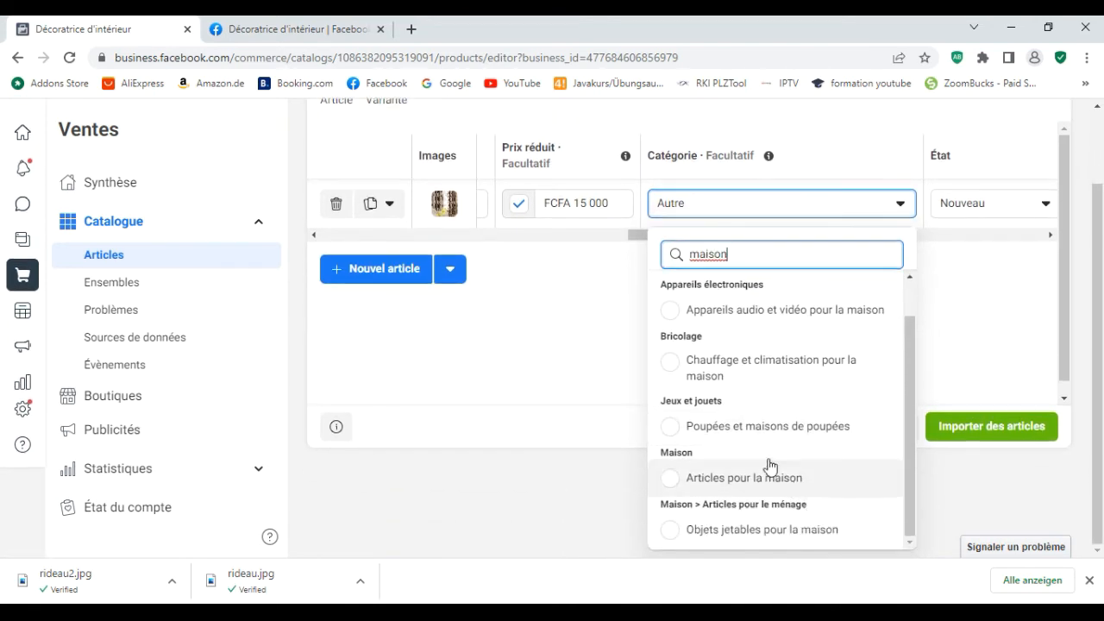
pyautogui.click(667, 481)
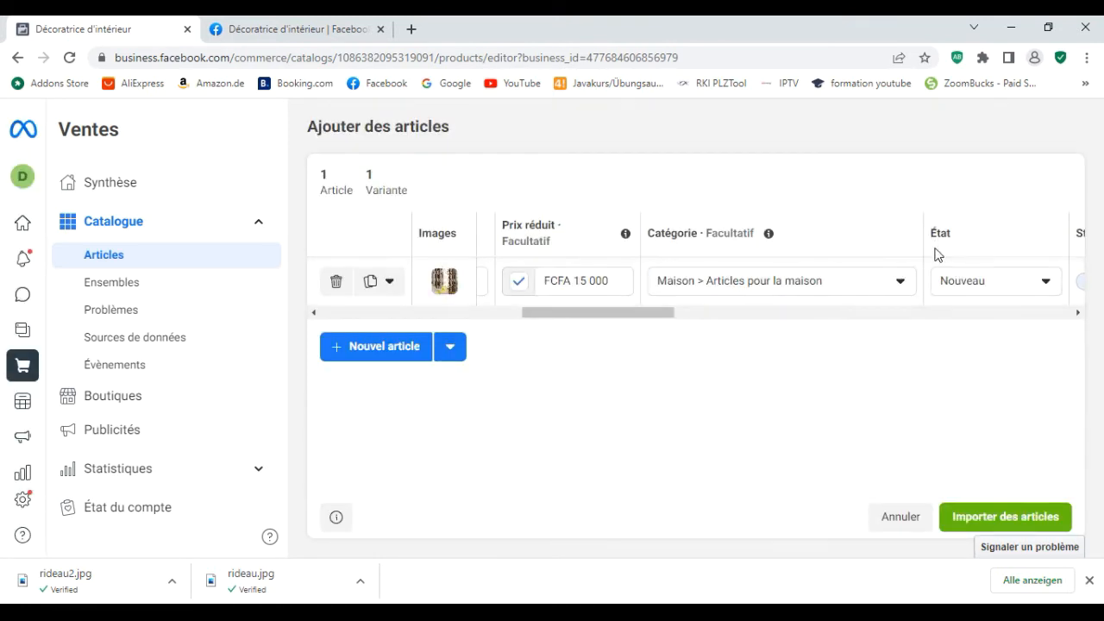
# - Examine the article's État, Statut, Disponibilité, Marque, ID de contenu and Style de déco fields
pyautogui.moveTo(623, 313); pyautogui.dragTo(704, 322)
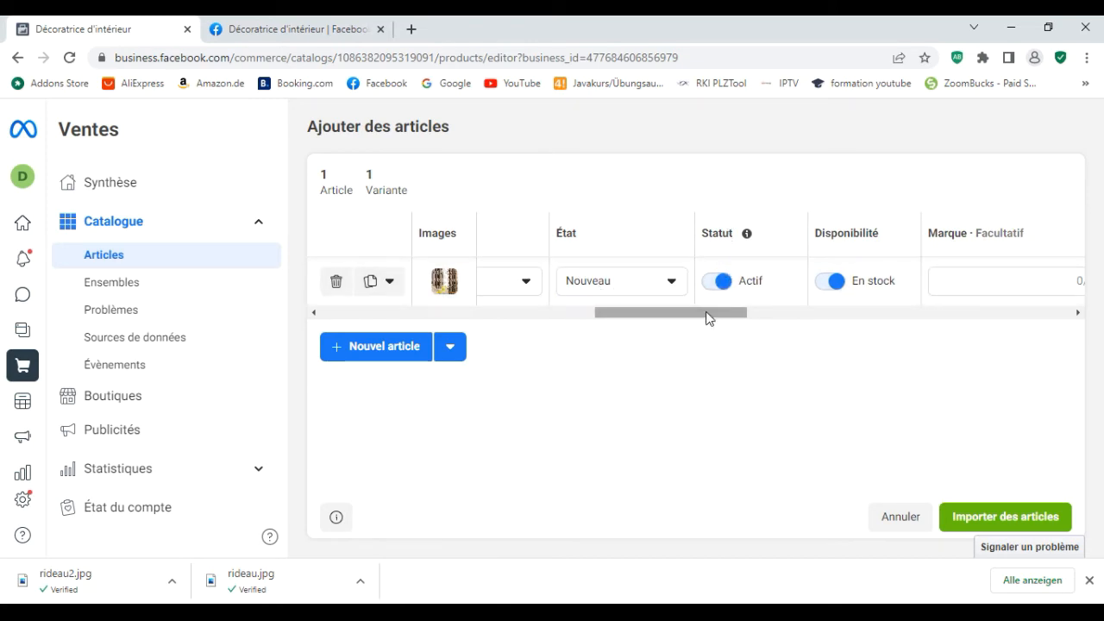
pyautogui.moveTo(711, 319); pyautogui.dragTo(734, 320)
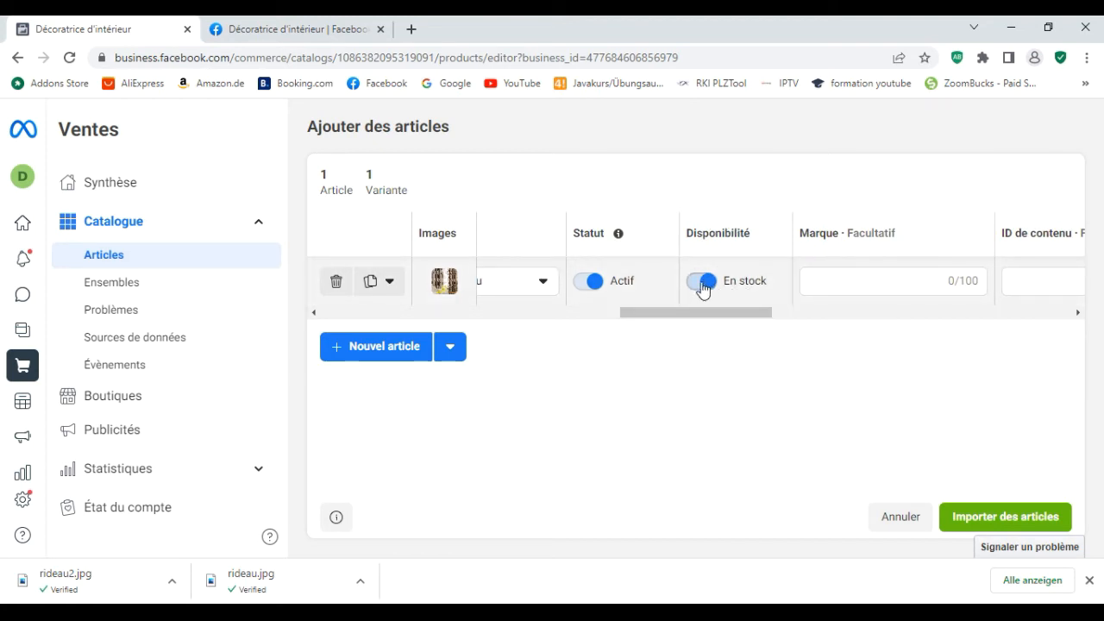
pyautogui.click(702, 284)
pyautogui.click(702, 283)
pyautogui.hscroll(3, 681, 281)
pyautogui.click(665, 282)
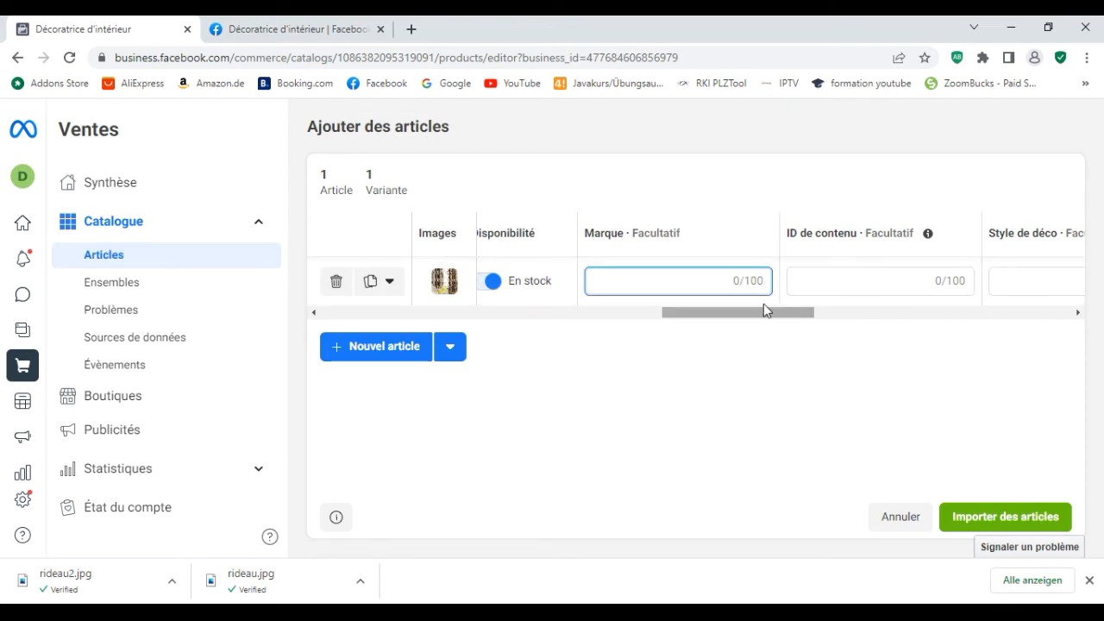
pyautogui.moveTo(759, 317); pyautogui.dragTo(798, 317)
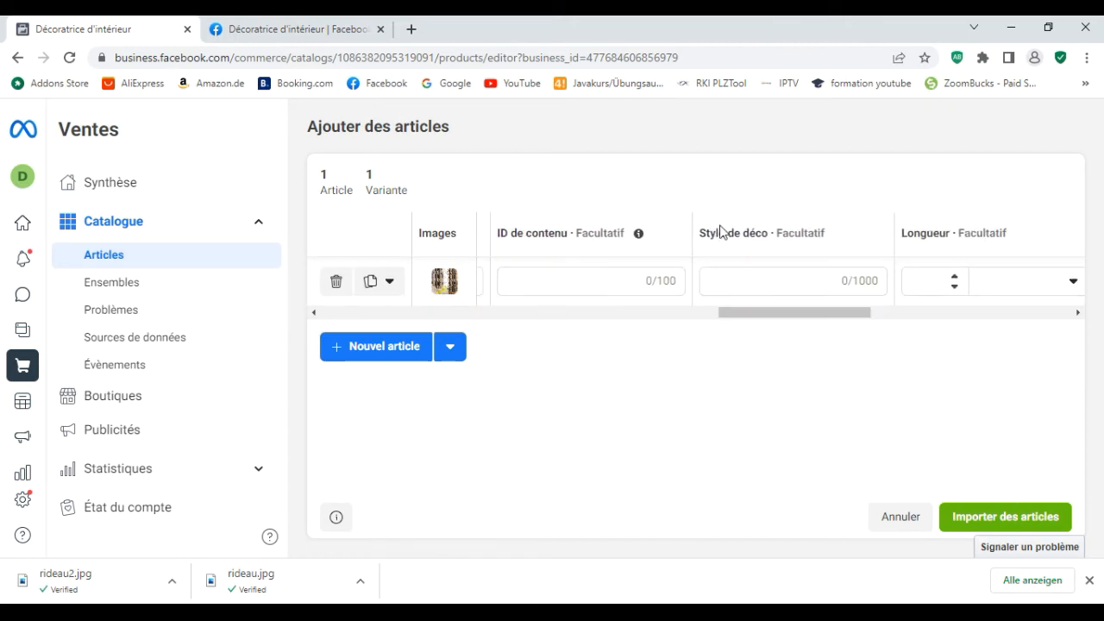
pyautogui.moveTo(816, 316); pyautogui.dragTo(841, 313)
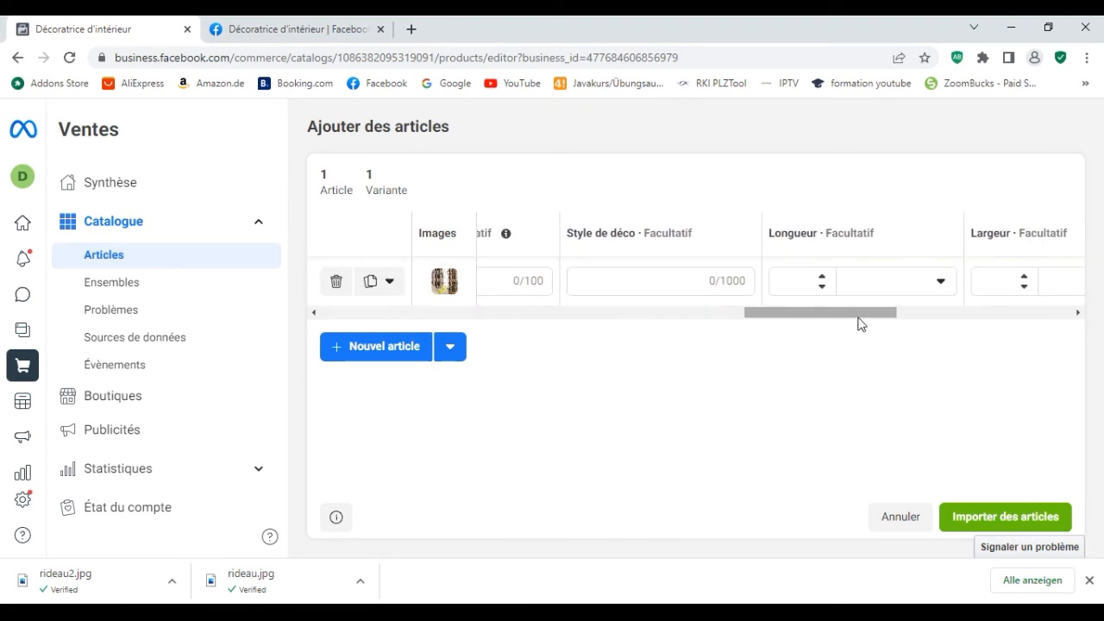
# - Set the article's optional Longueur and Largeur to 200 Centimètres each
pyautogui.moveTo(862, 310); pyautogui.dragTo(866, 314)
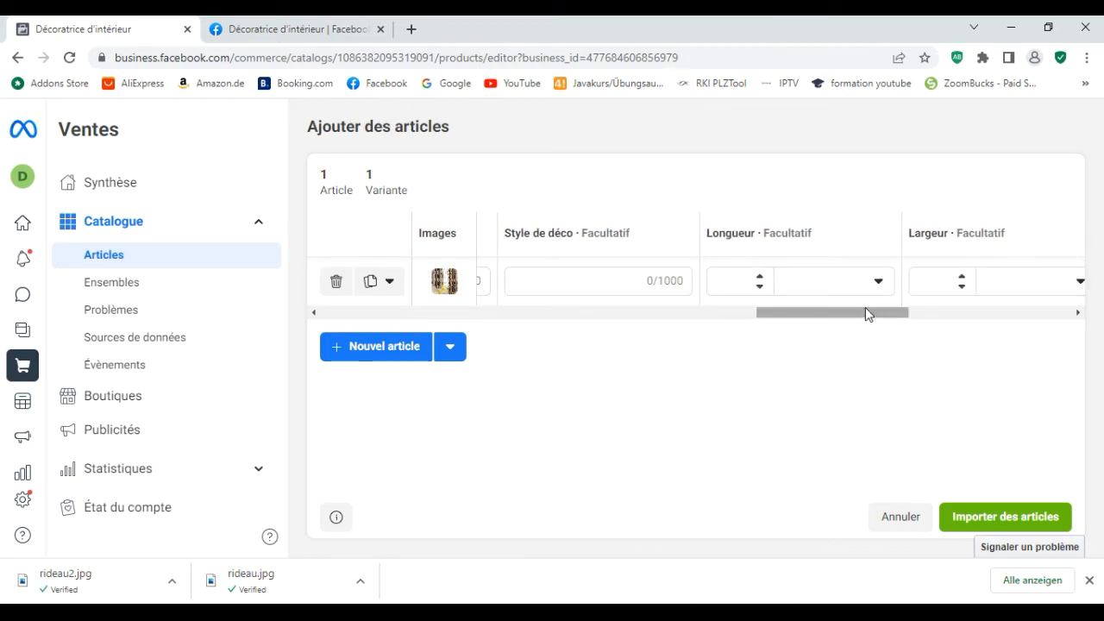
pyautogui.click(874, 282)
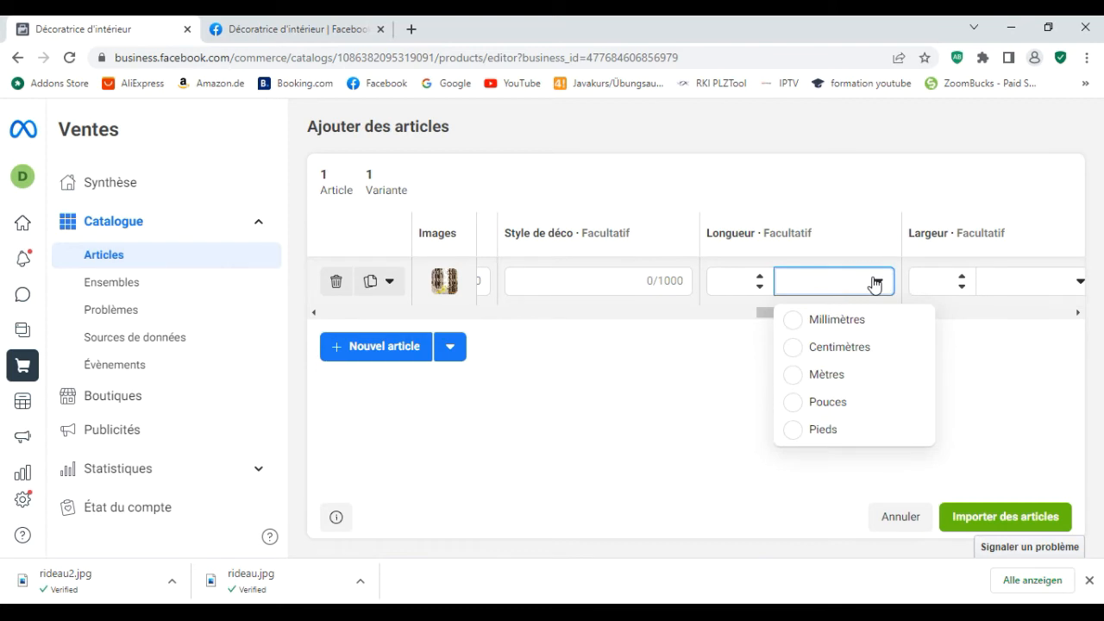
pyautogui.click(799, 352)
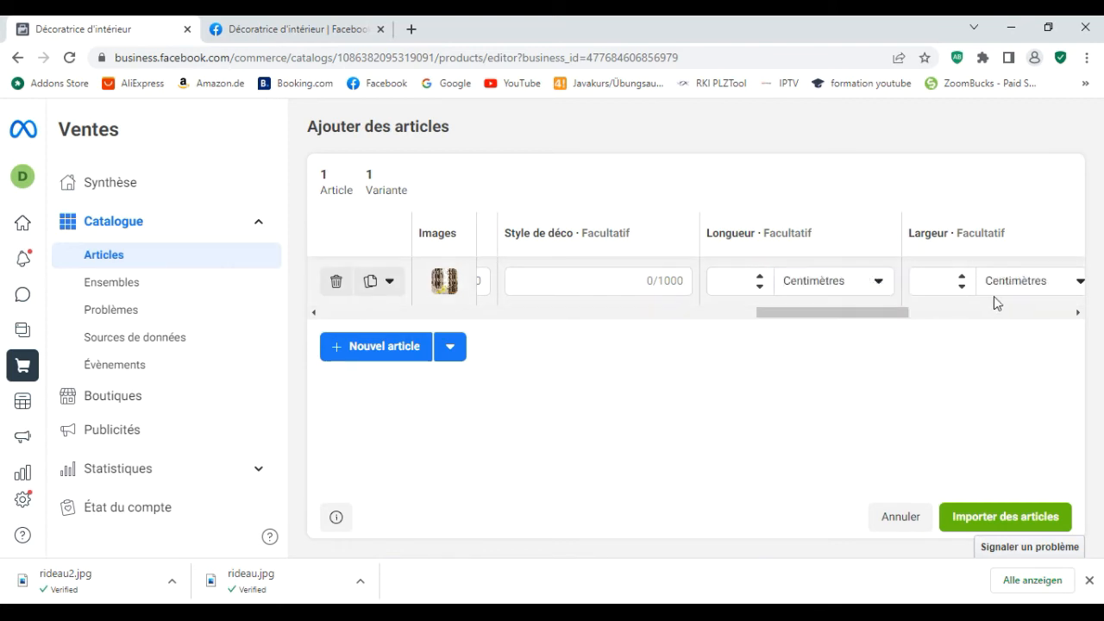
pyautogui.moveTo(891, 320)
pyautogui.mouseDown()
pyautogui.moveTo(937, 317)
pyautogui.moveTo(899, 320)
pyautogui.mouseUp()
pyautogui.click(698, 284)
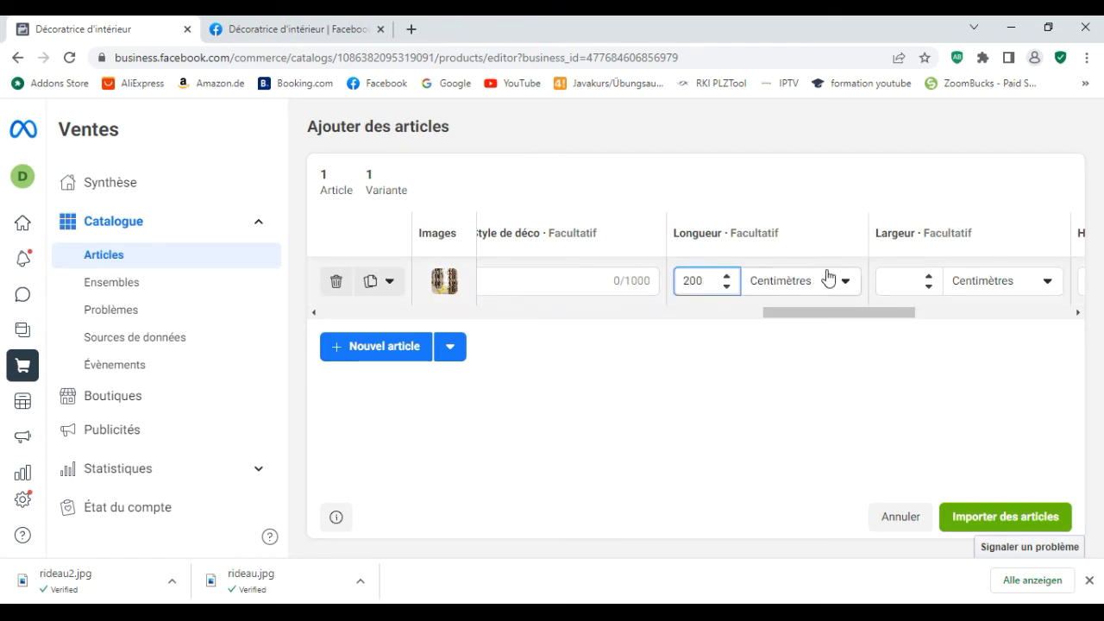
pyautogui.click(897, 282)
pyautogui.write('200')
# - Enter "coton" as the article's Matériau, leaving Hauteur and Couleur empty
pyautogui.moveTo(888, 311); pyautogui.dragTo(952, 296)
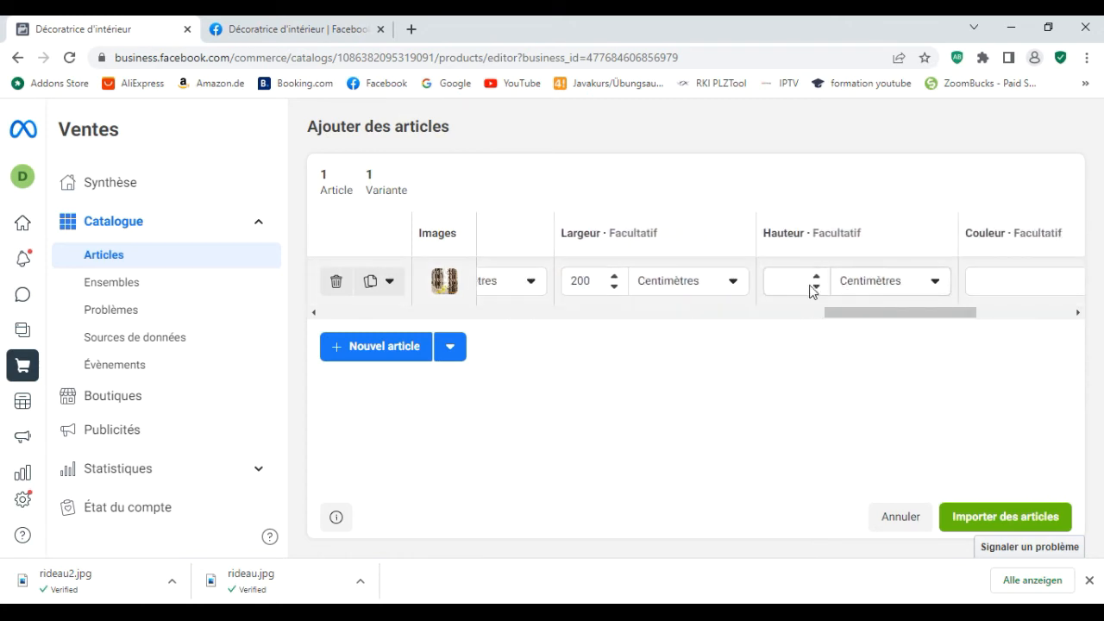
pyautogui.moveTo(932, 314); pyautogui.dragTo(961, 316)
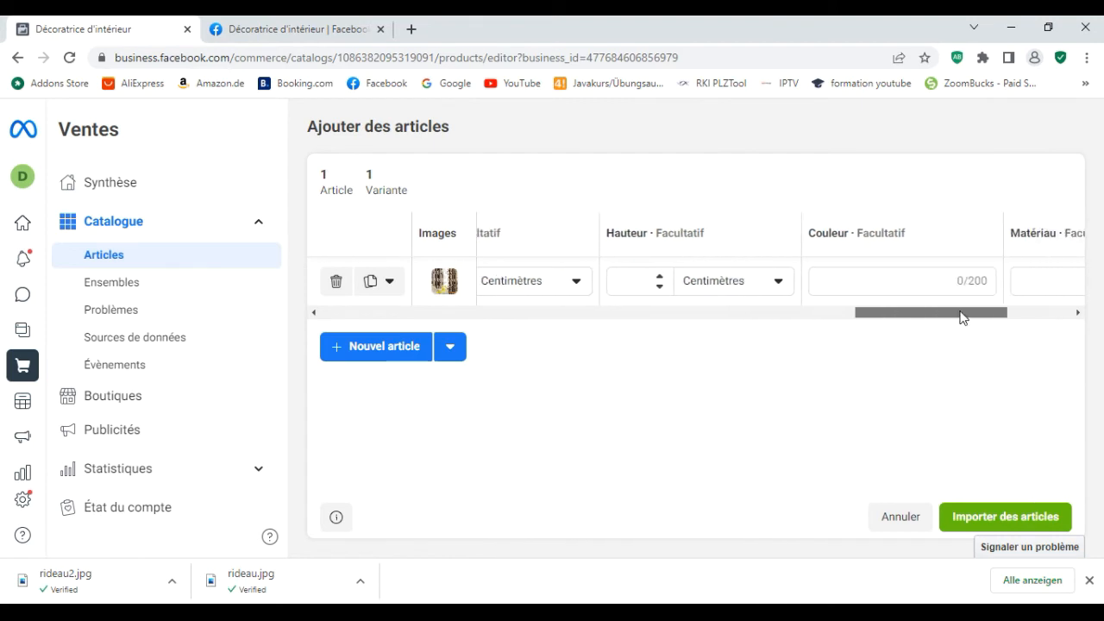
pyautogui.click(887, 285)
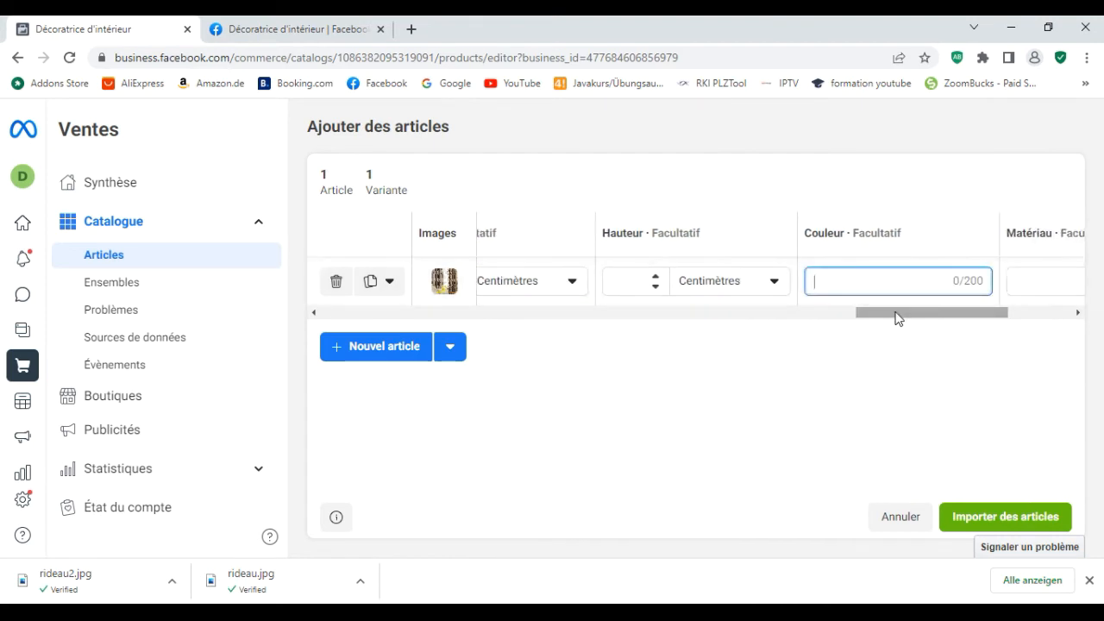
pyautogui.moveTo(954, 320); pyautogui.dragTo(979, 312)
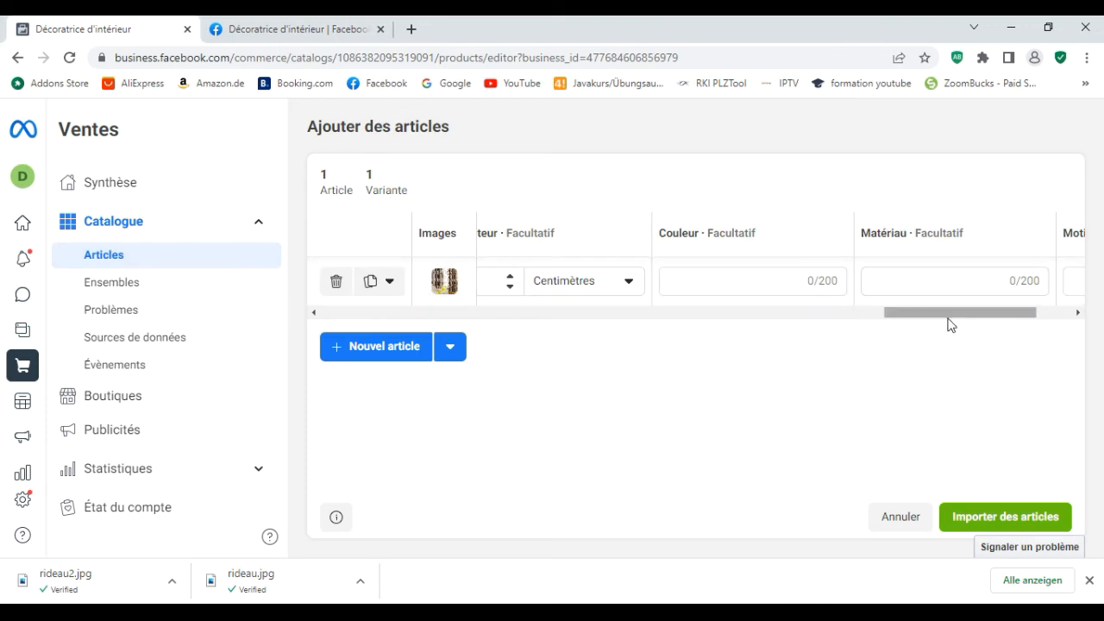
pyautogui.click(956, 285)
pyautogui.write('coton')
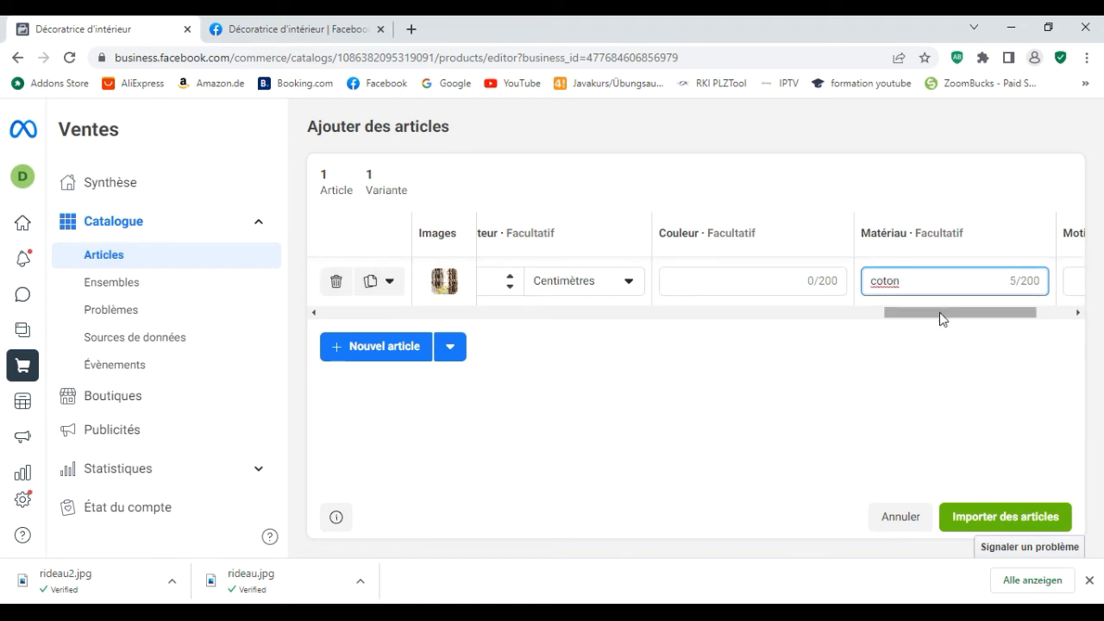
# - Leave Motif empty, import the article into the catalogue and postpone the offer to request an examination of several articles
pyautogui.moveTo(941, 318); pyautogui.dragTo(992, 236)
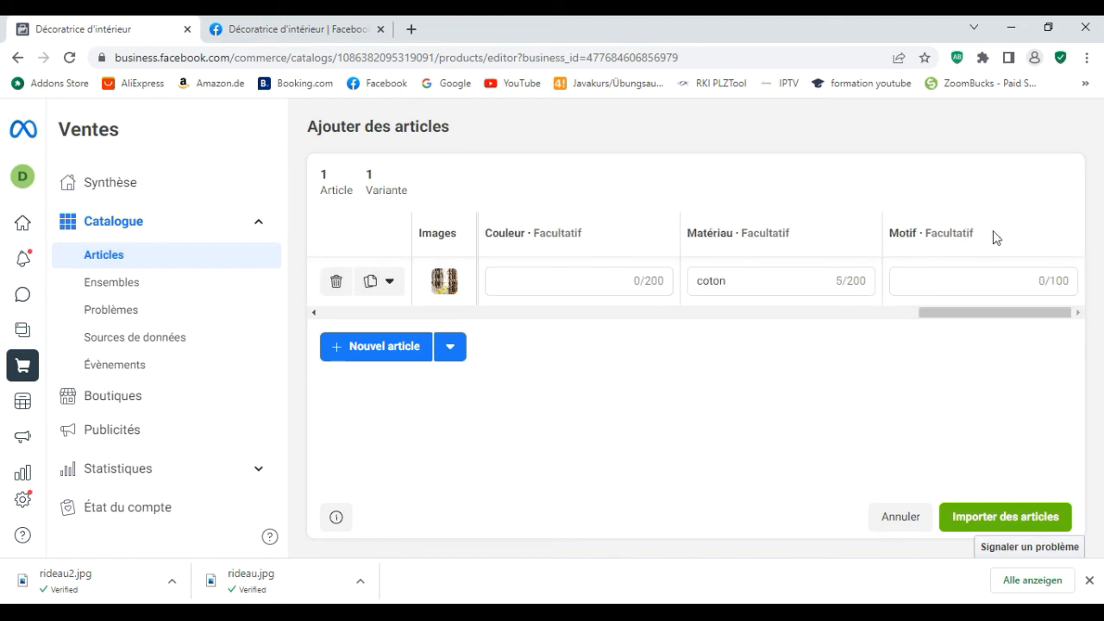
pyautogui.click(972, 283)
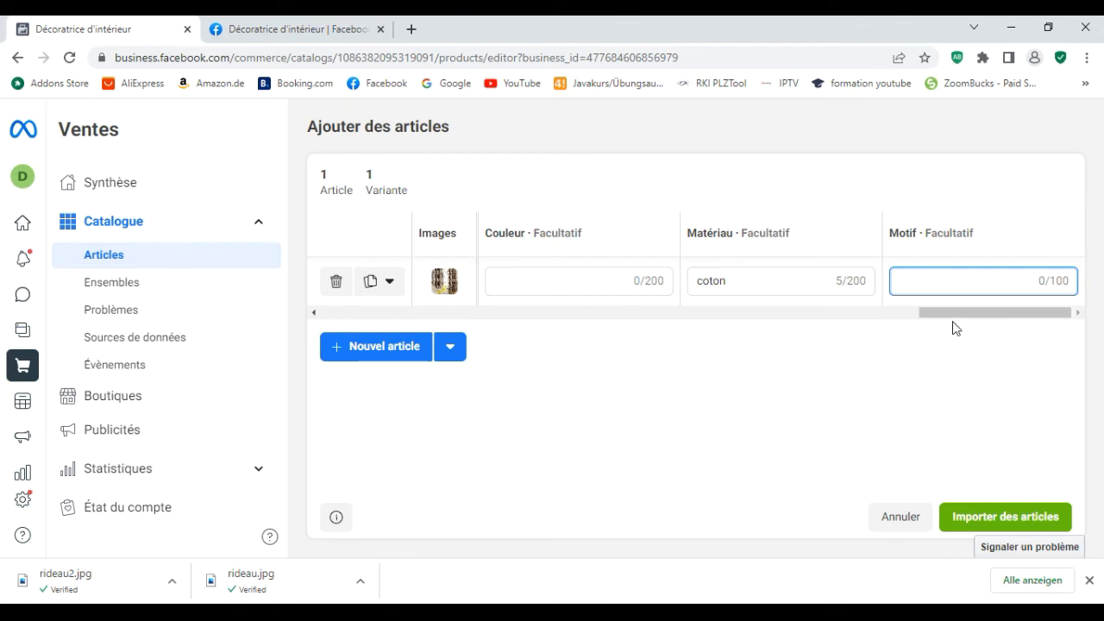
pyautogui.moveTo(936, 314); pyautogui.dragTo(983, 336)
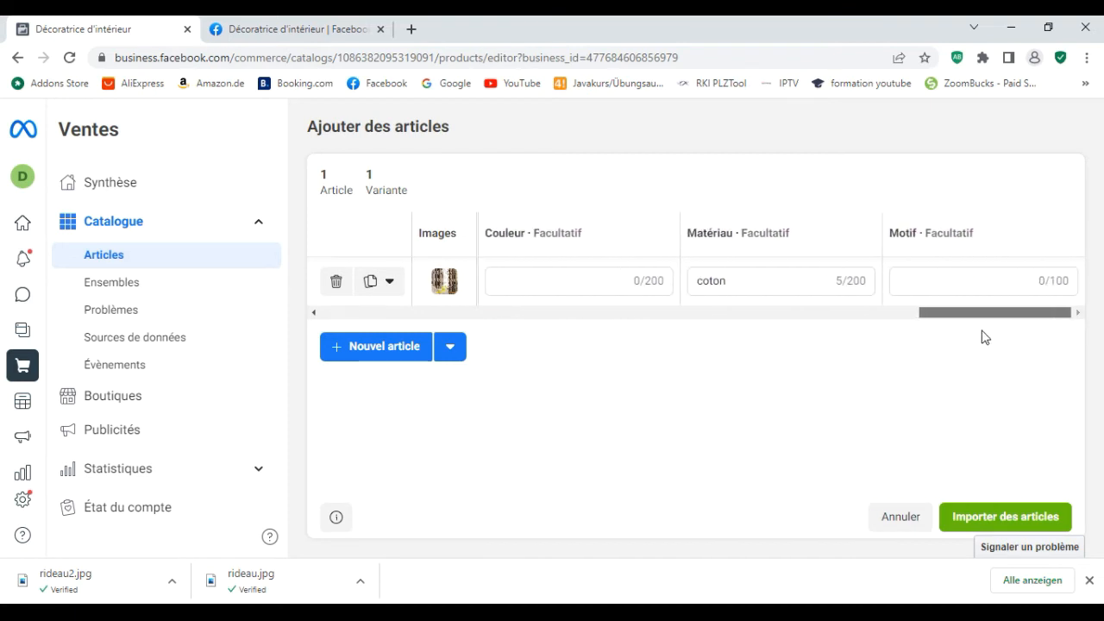
pyautogui.click(996, 517)
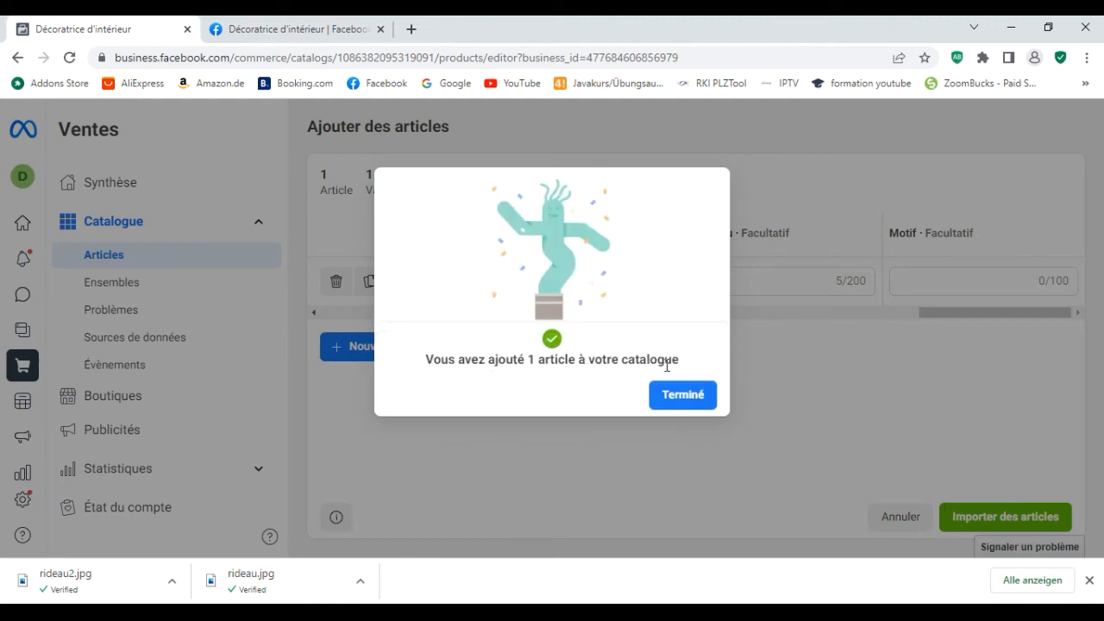
pyautogui.click(682, 399)
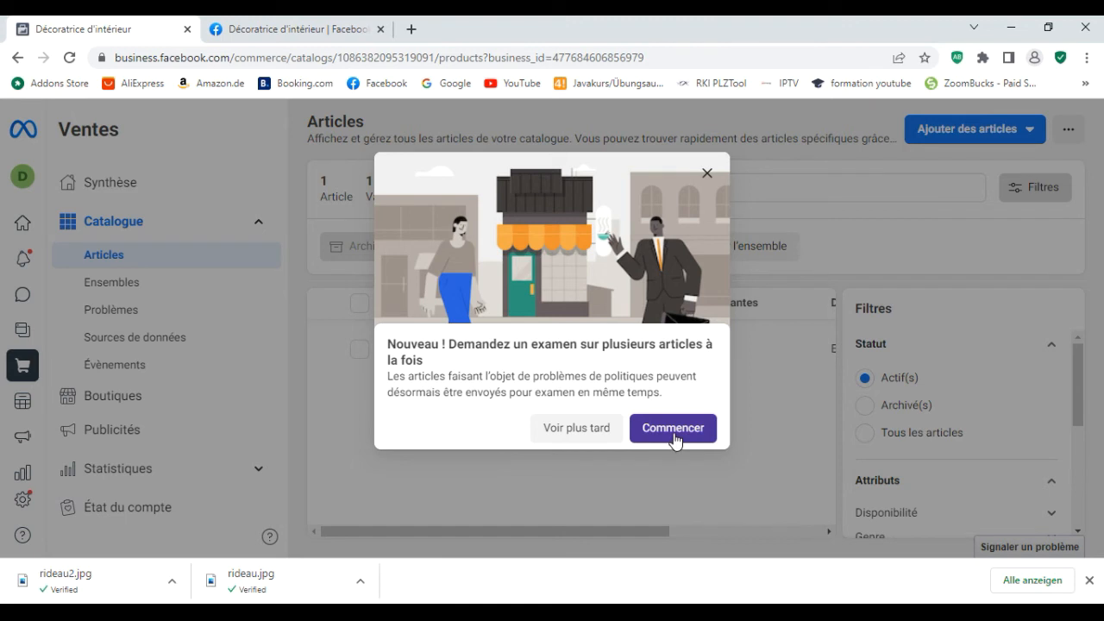
pyautogui.click(578, 432)
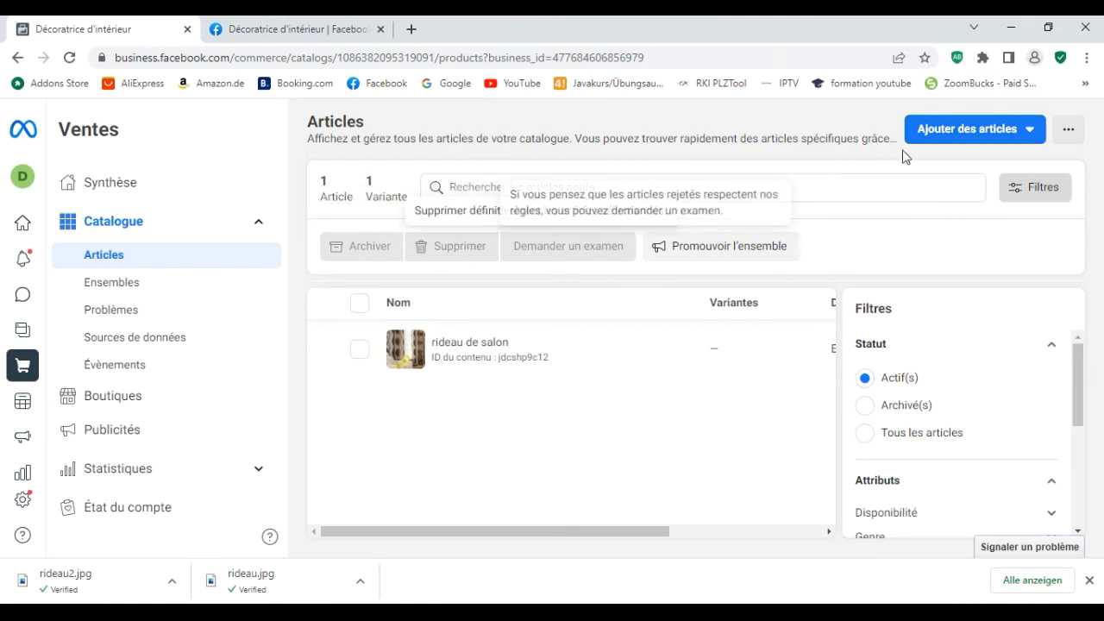
# - Start adding a single new article to the catalogue and upload rideau2.jpg as its main image
pyautogui.click(955, 138)
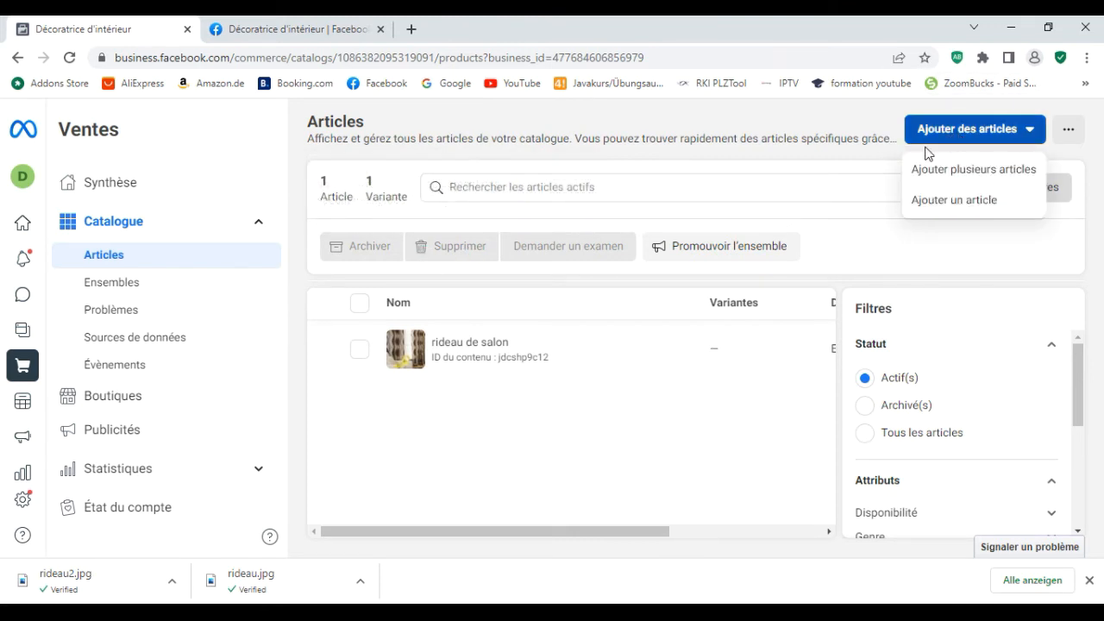
pyautogui.click(959, 202)
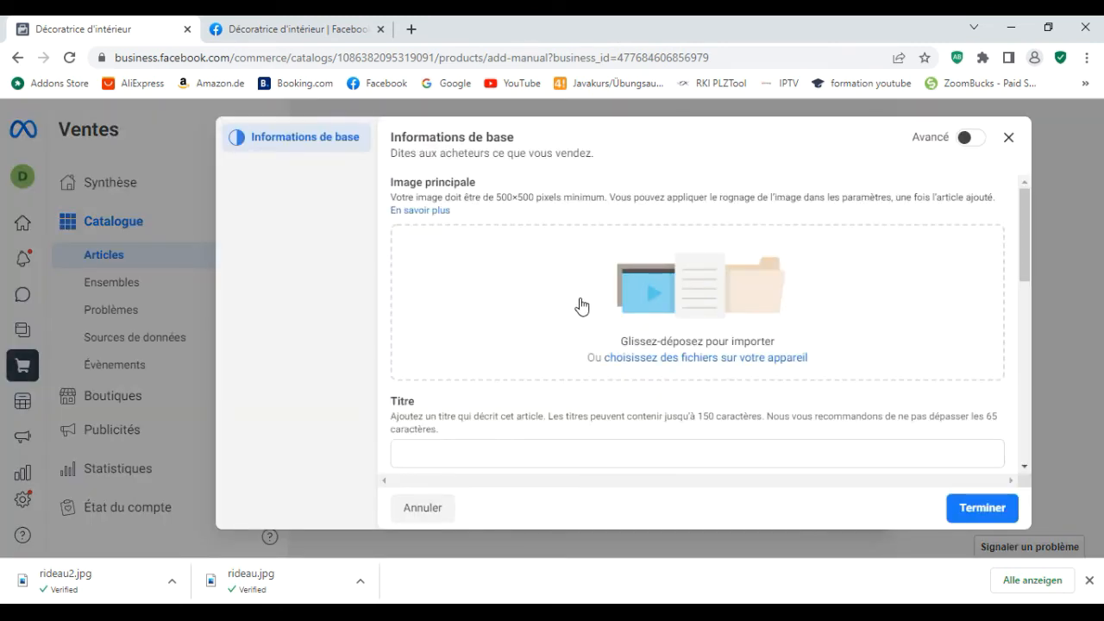
pyautogui.click(688, 362)
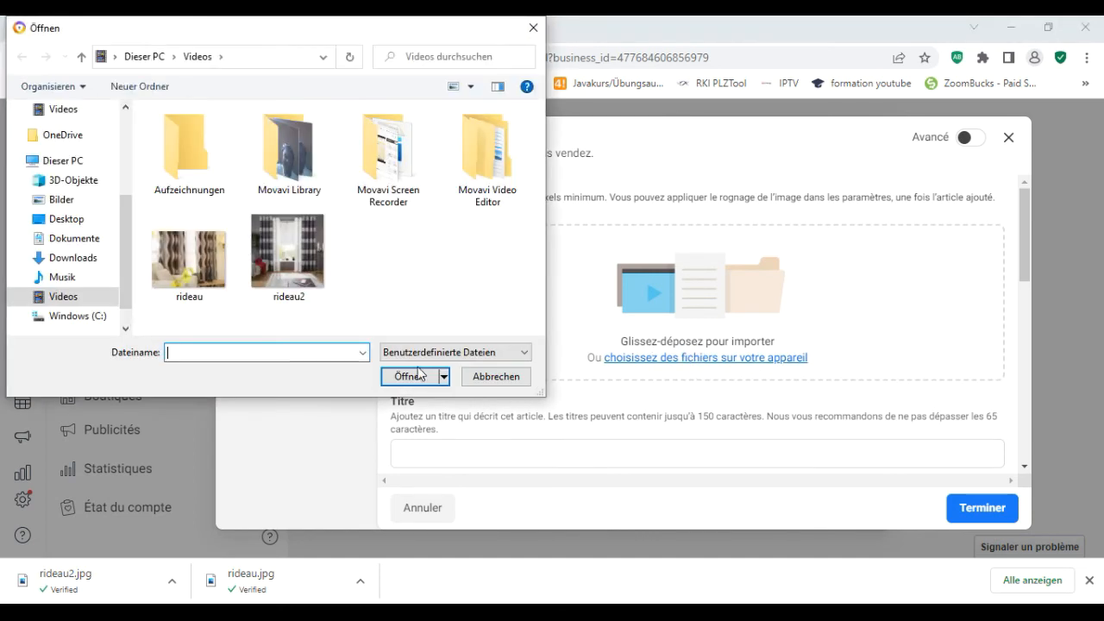
pyautogui.click(292, 278)
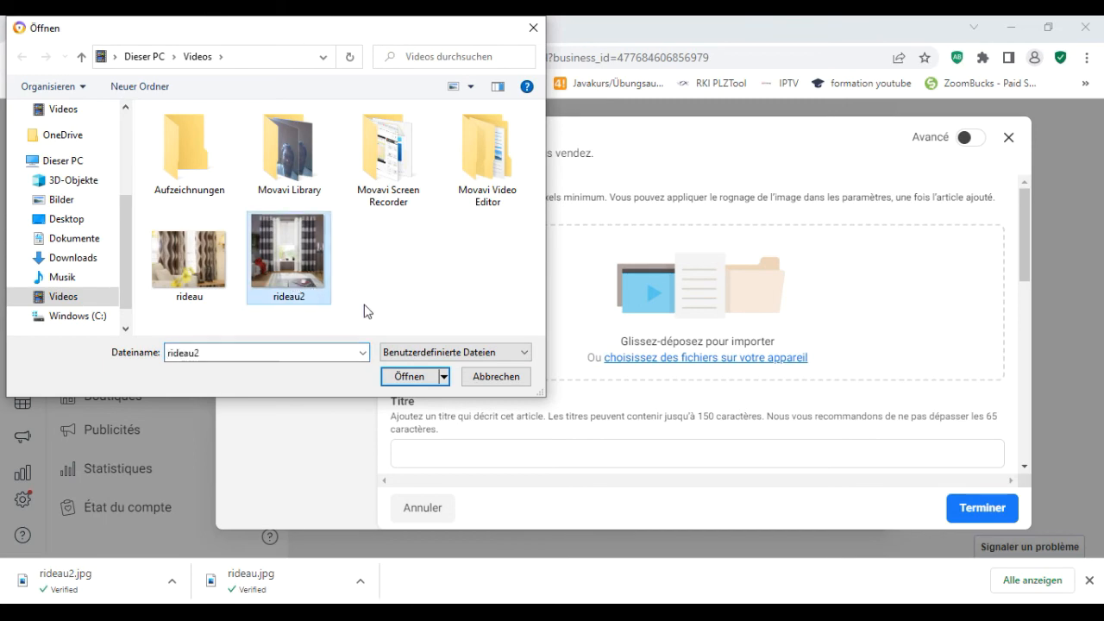
pyautogui.click(431, 377)
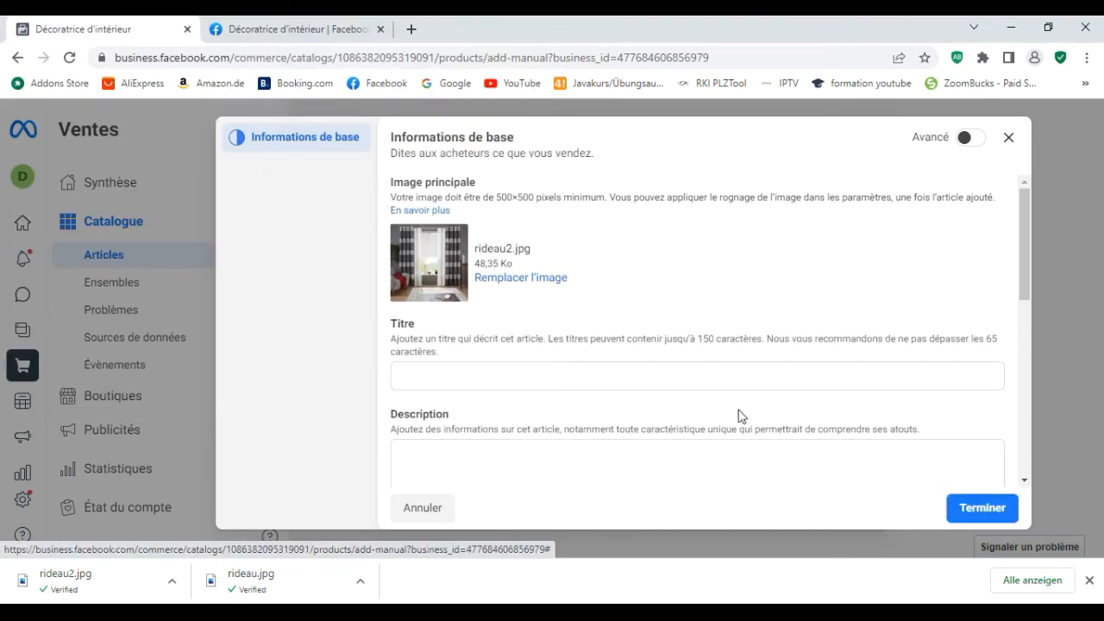
# - Enter "rideau de salon" as the new article's title
pyautogui.click(576, 372)
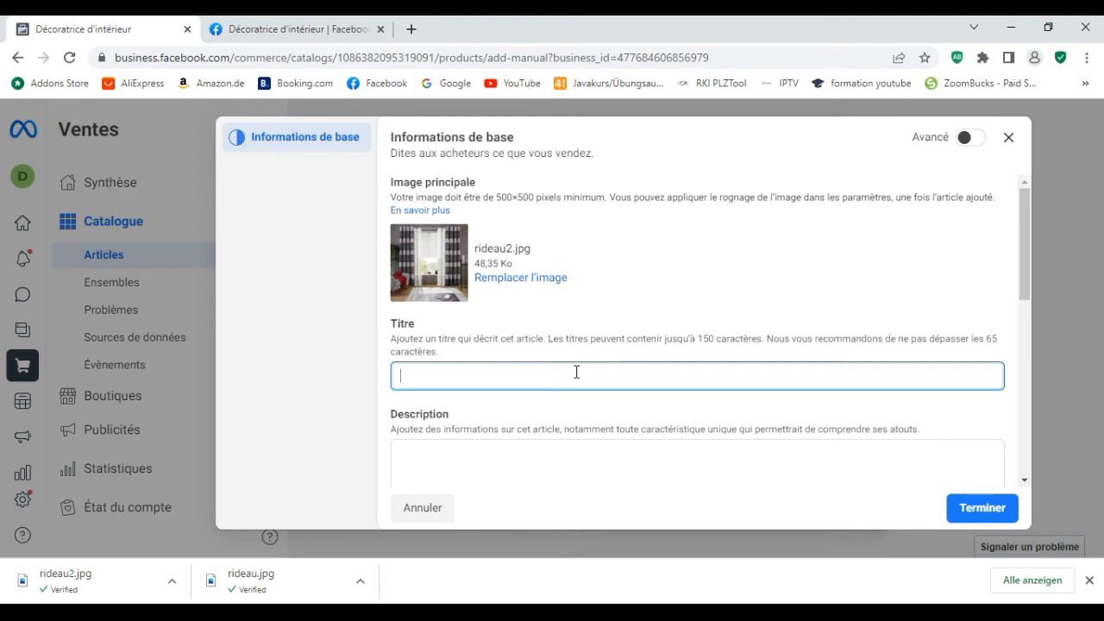
pyautogui.write('rideau de salon')
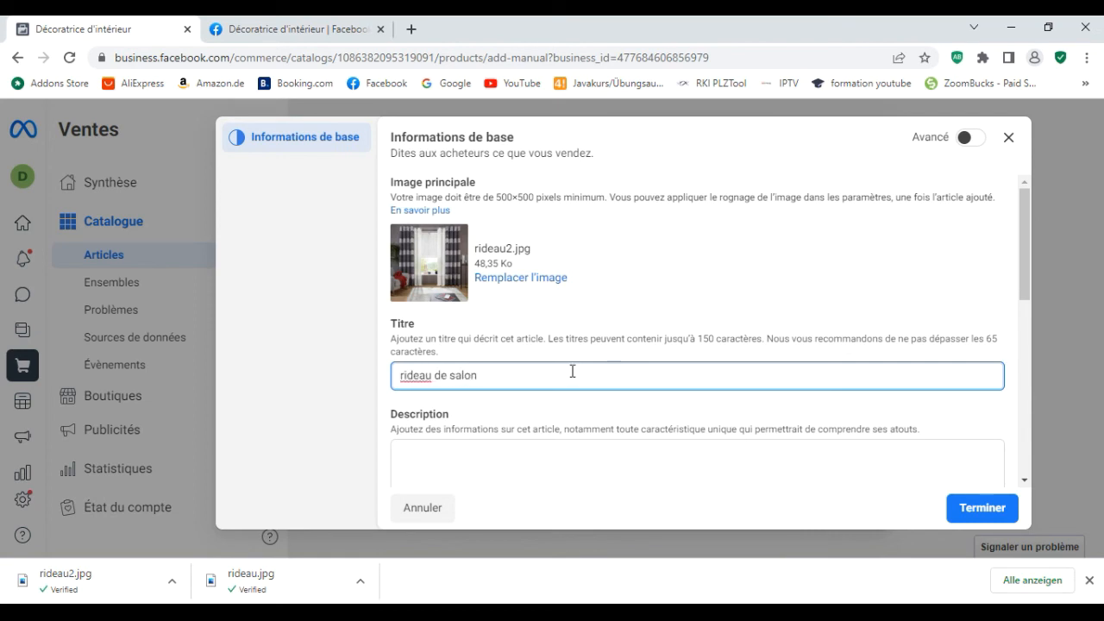
pyautogui.scroll(-5, 572, 371)
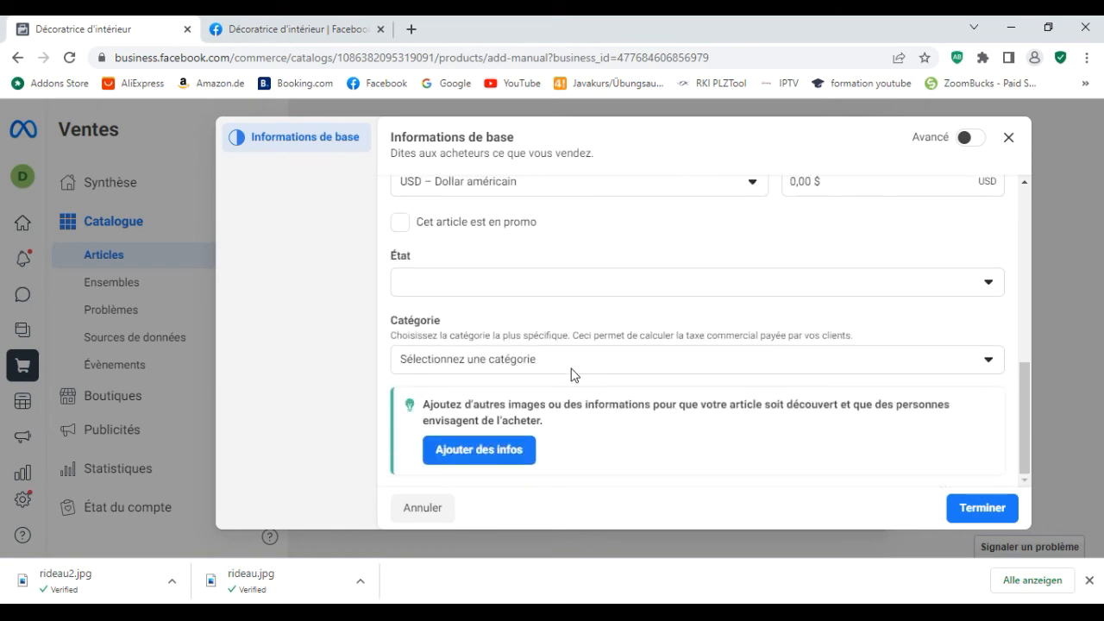
# - Enter "rideau" as the article's description and paste the Facebook Page's address as its website link
pyautogui.scroll(3, 573, 375)
pyautogui.scroll(3, 571, 375)
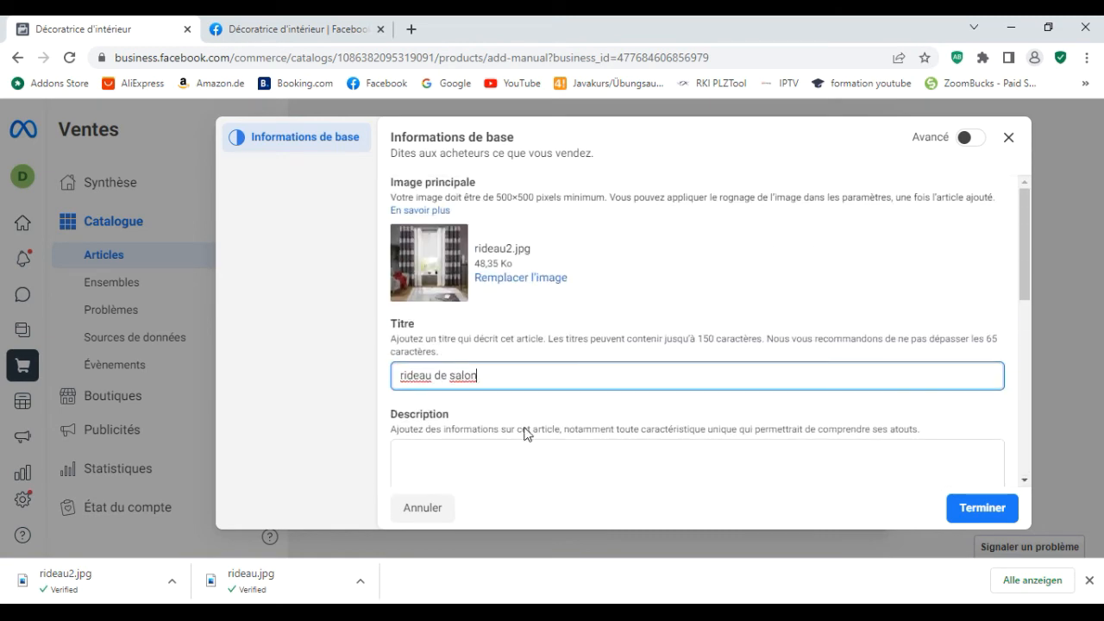
pyautogui.click(499, 465)
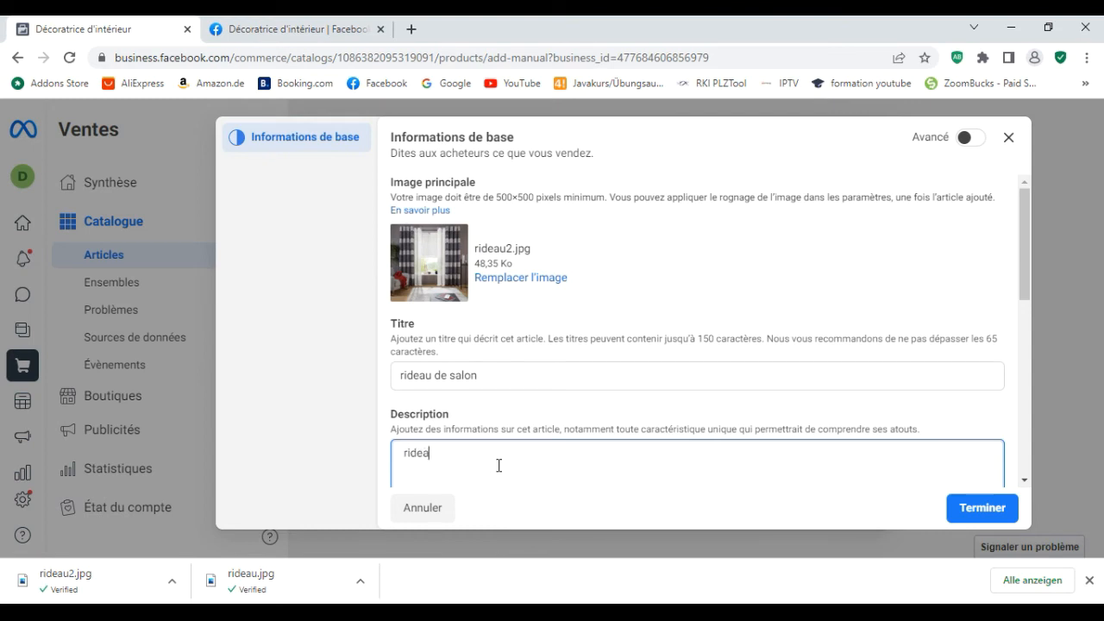
pyautogui.scroll(-3, 499, 466)
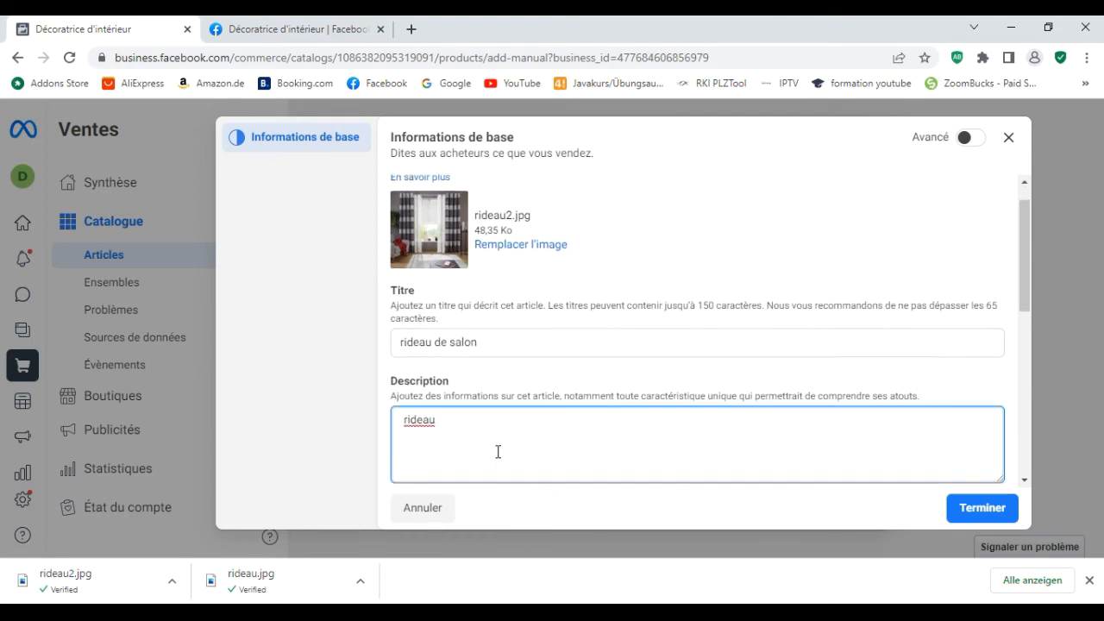
pyautogui.click(505, 338)
pyautogui.rightClick(505, 338)
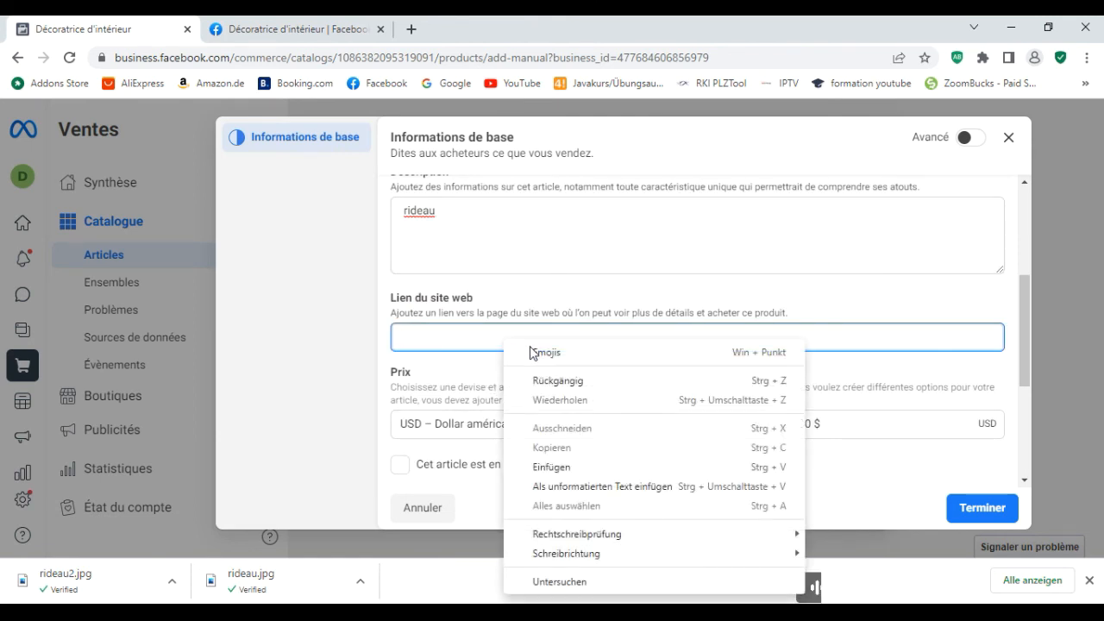
pyautogui.click(582, 467)
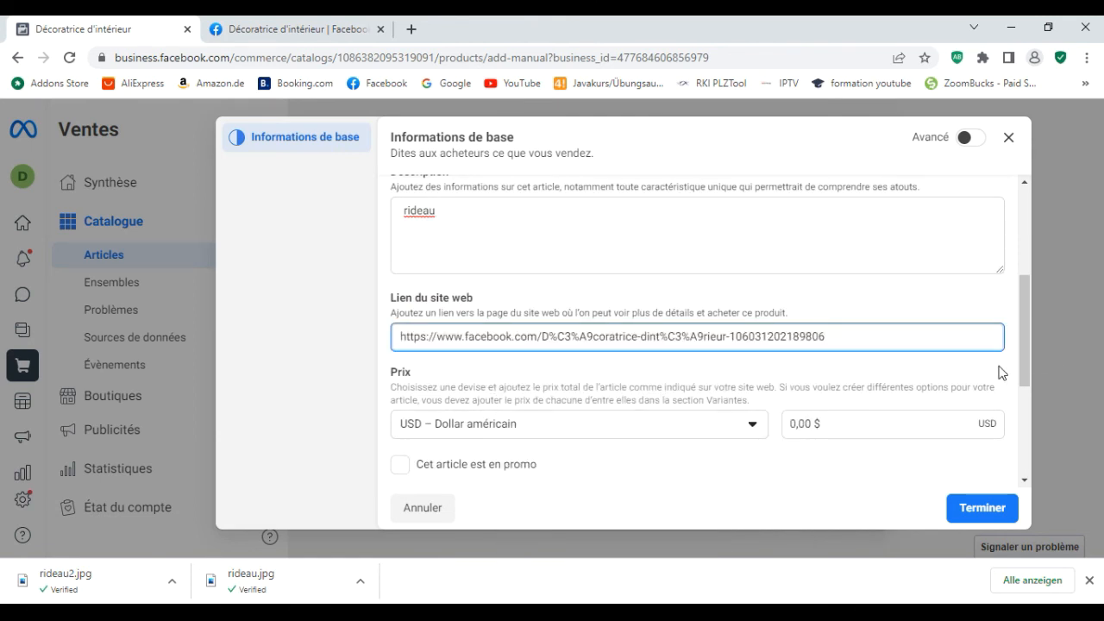
# - Set the currency of the article's price to XAF – Franc d'Afrique centrale
pyautogui.scroll(-2, 538, 418)
pyautogui.scroll(-2, 538, 419)
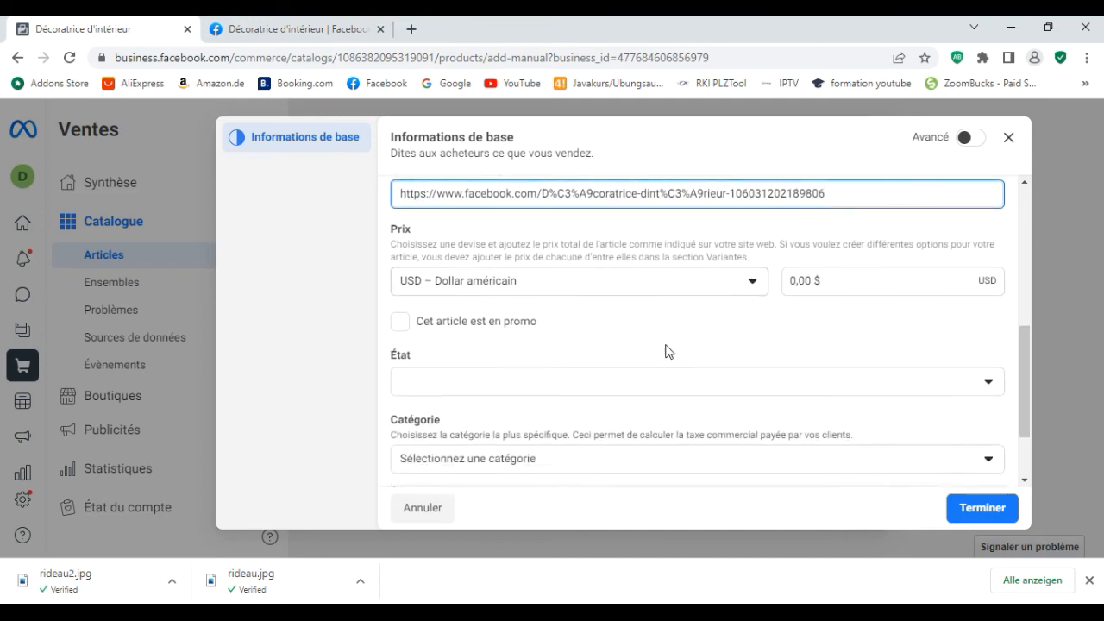
pyautogui.click(747, 271)
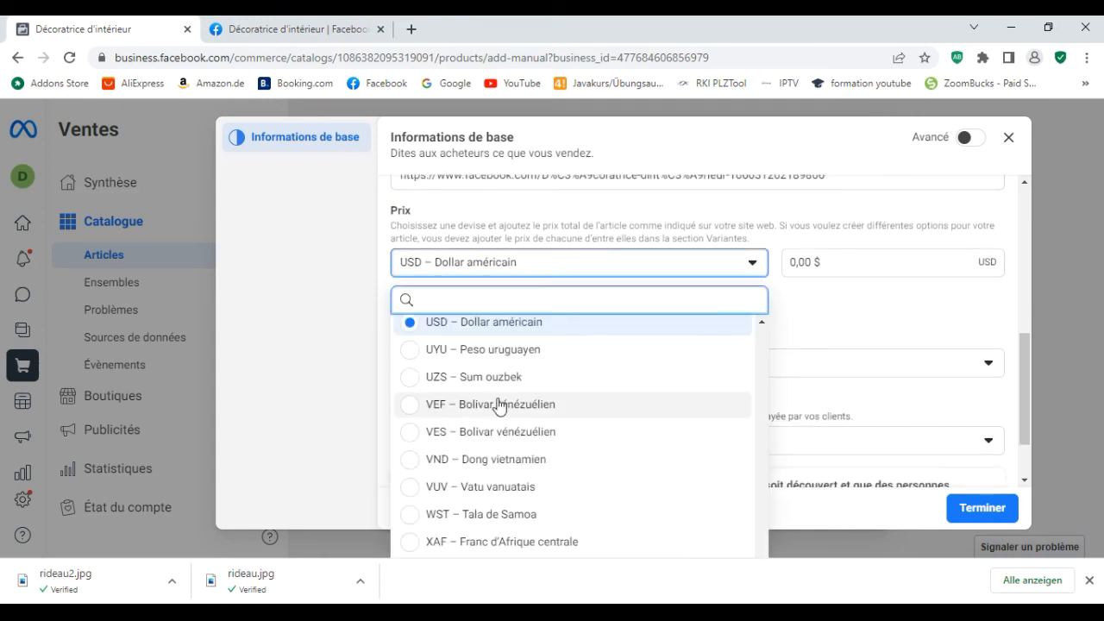
pyautogui.click(556, 319)
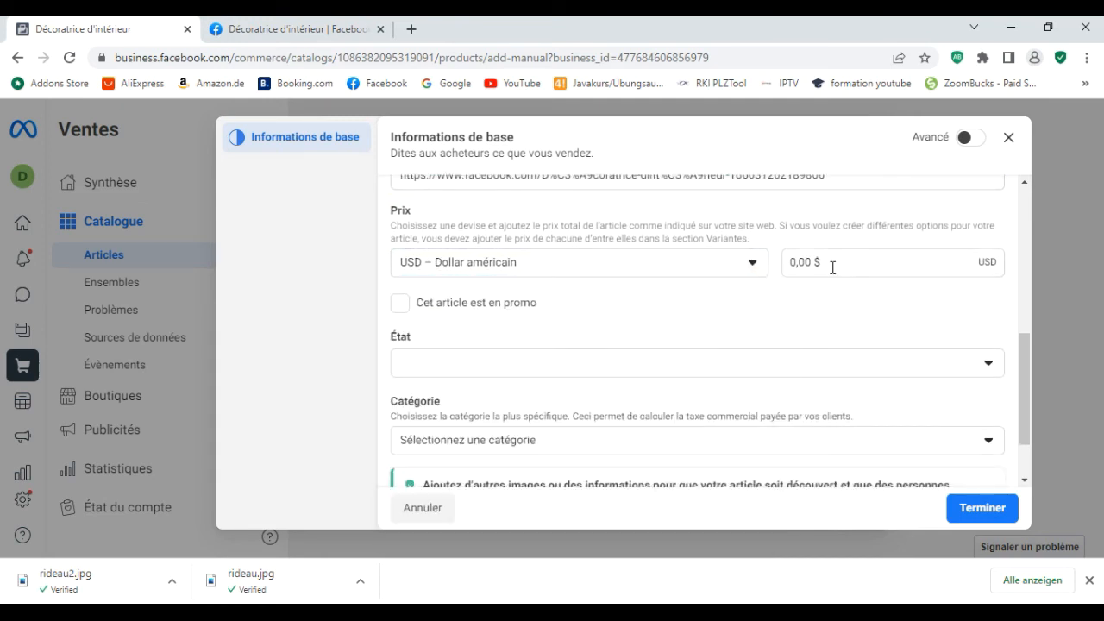
pyautogui.click(749, 269)
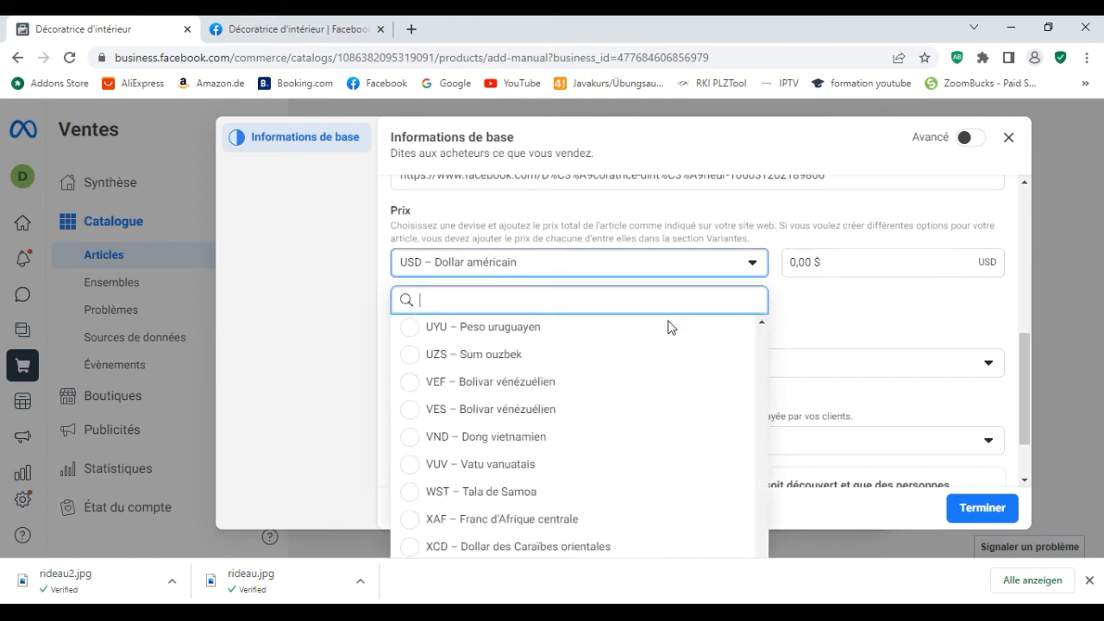
pyautogui.scroll(-2, 638, 345)
pyautogui.click(521, 402)
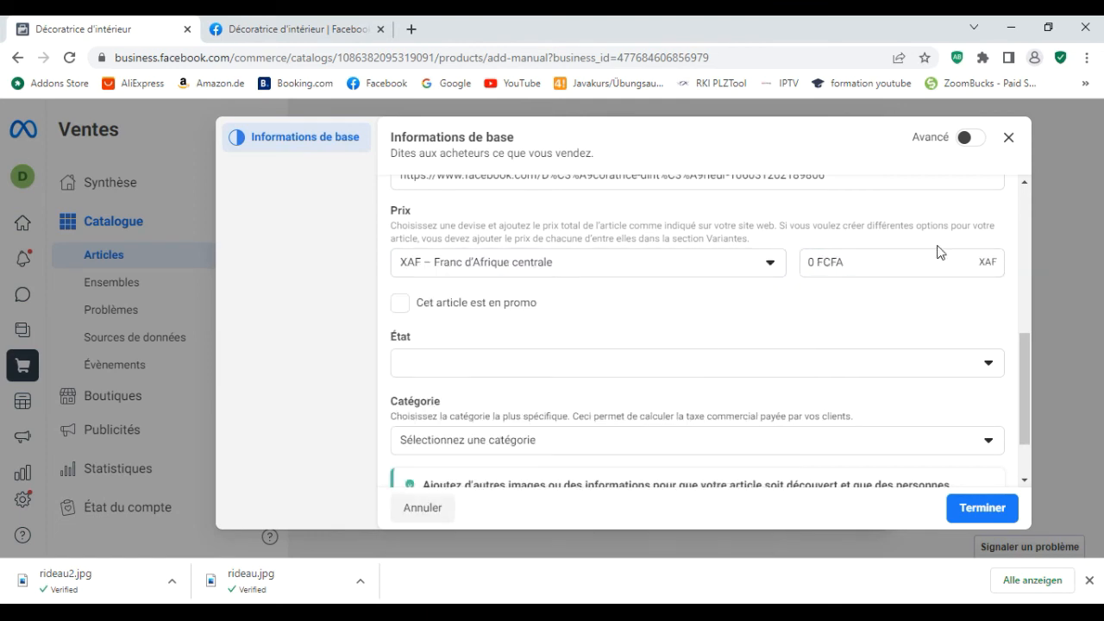
# - Set the article's price to 20 000 FCFA and mark it as on promotion with a sale price of 15 000 FCFA
pyautogui.click(814, 264)
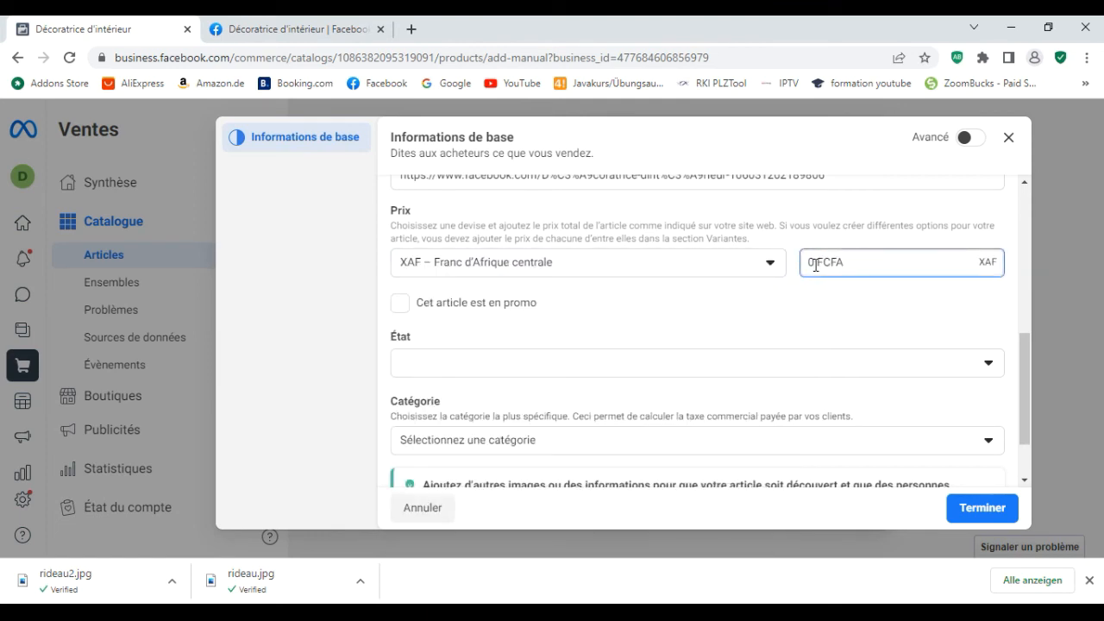
pyautogui.press('BackSpace')
pyautogui.write('20000')
pyautogui.click(884, 304)
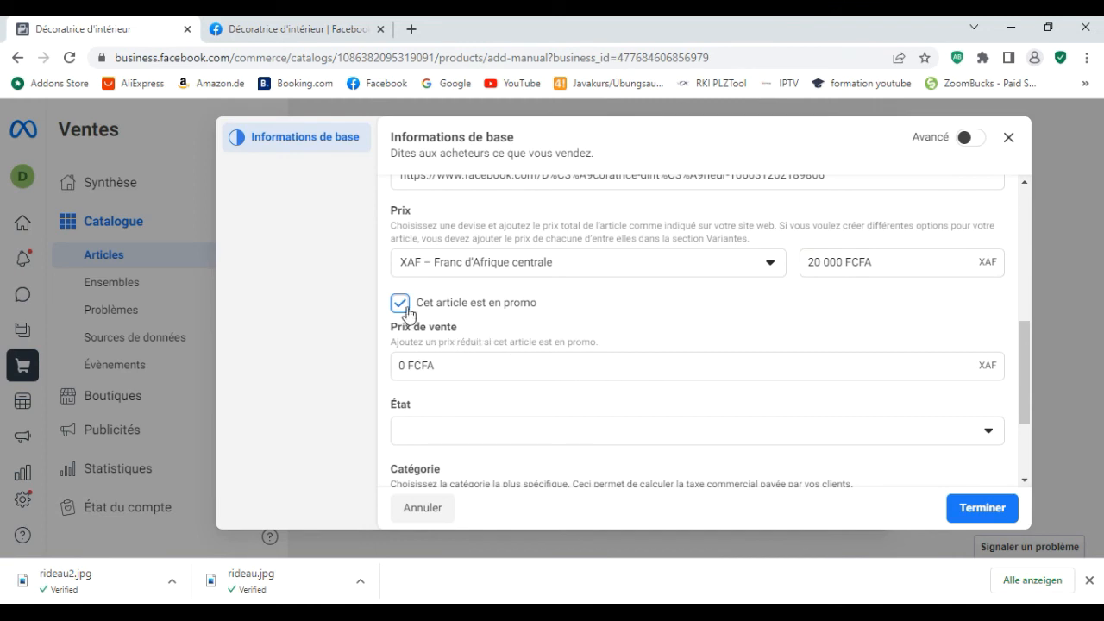
pyautogui.click(402, 366)
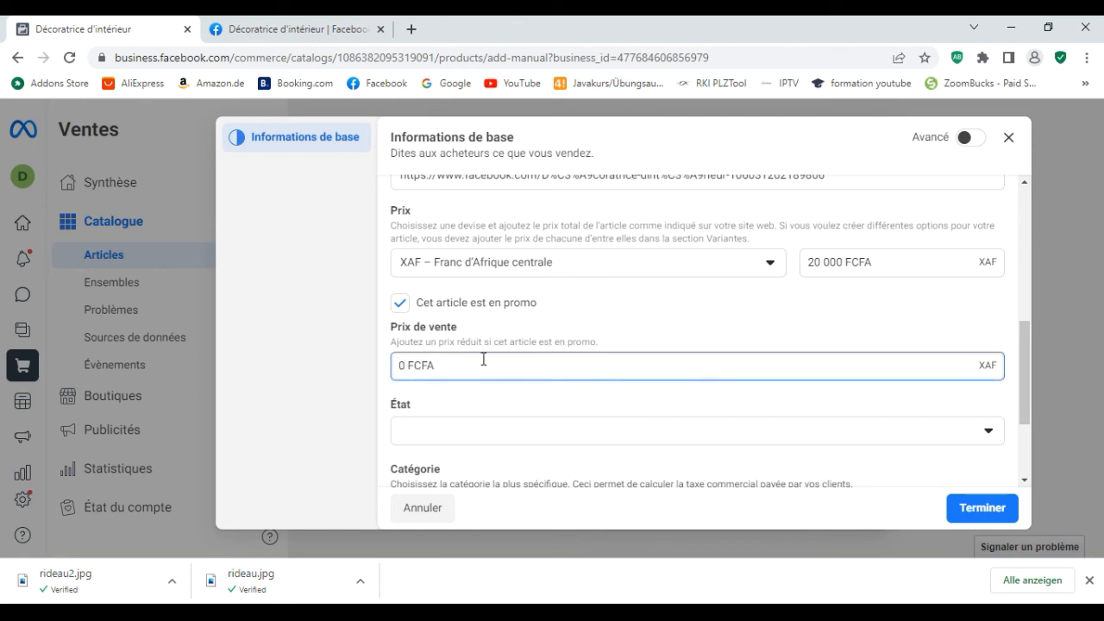
pyautogui.write('15000')
pyautogui.press('BackSpace')
# - Set the article's condition (État) to Nouveau
pyautogui.scroll(-2, 499, 339)
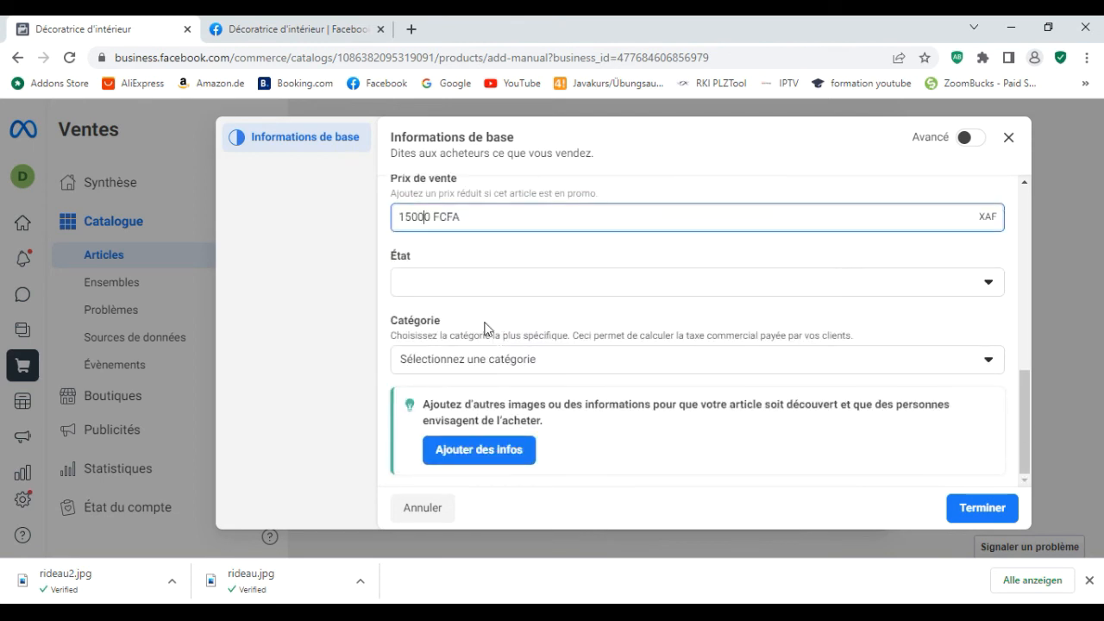
pyautogui.click(529, 303)
pyautogui.click(594, 296)
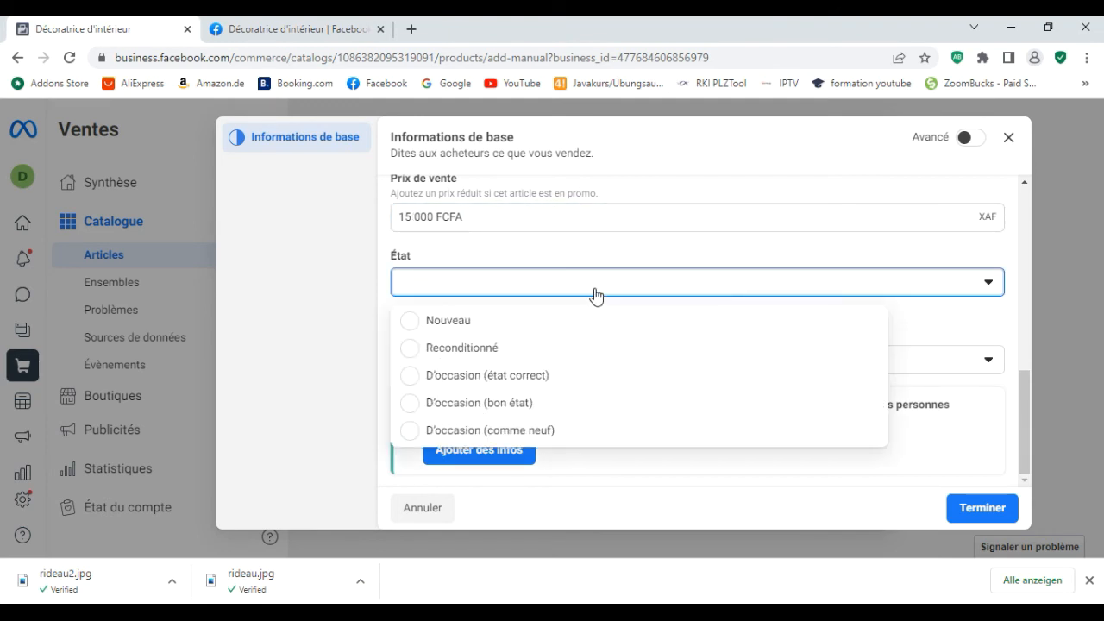
pyautogui.click(496, 322)
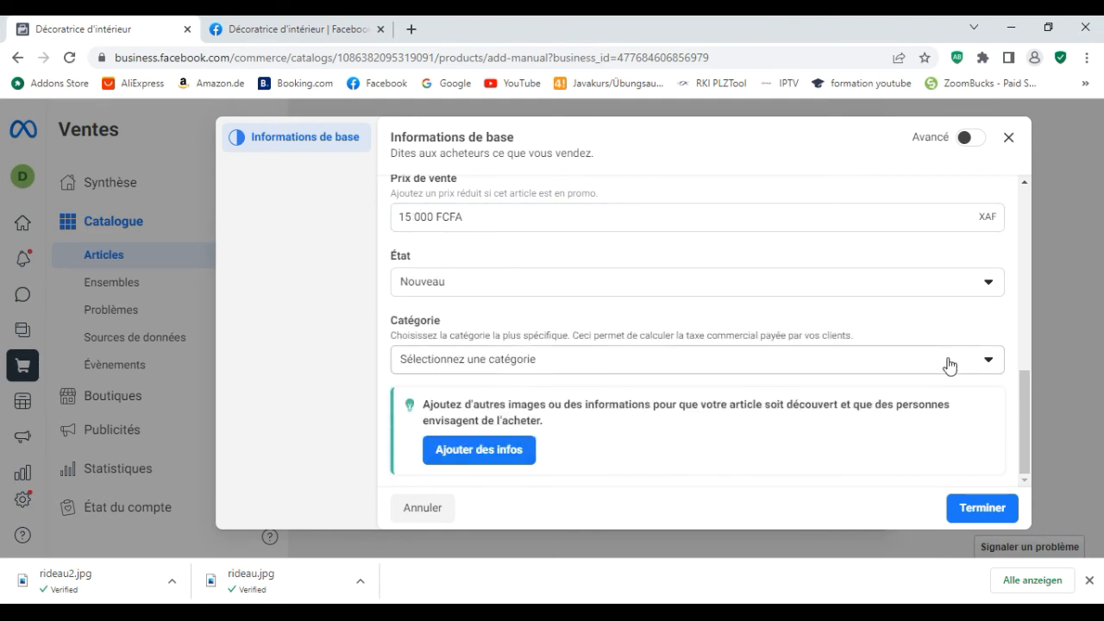
# - Search the categories for "maison" and assign the article to Antiquités et objets de collection > Objets pour la maison de collection
pyautogui.click(985, 362)
pyautogui.scroll(-2, 471, 466)
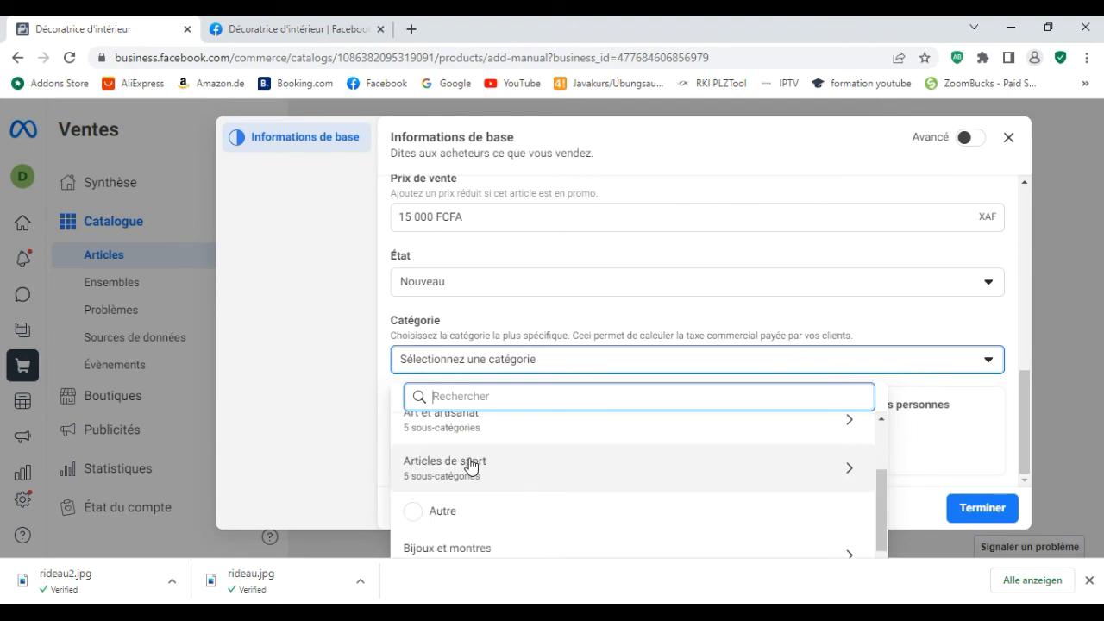
pyautogui.scroll(-2, 471, 466)
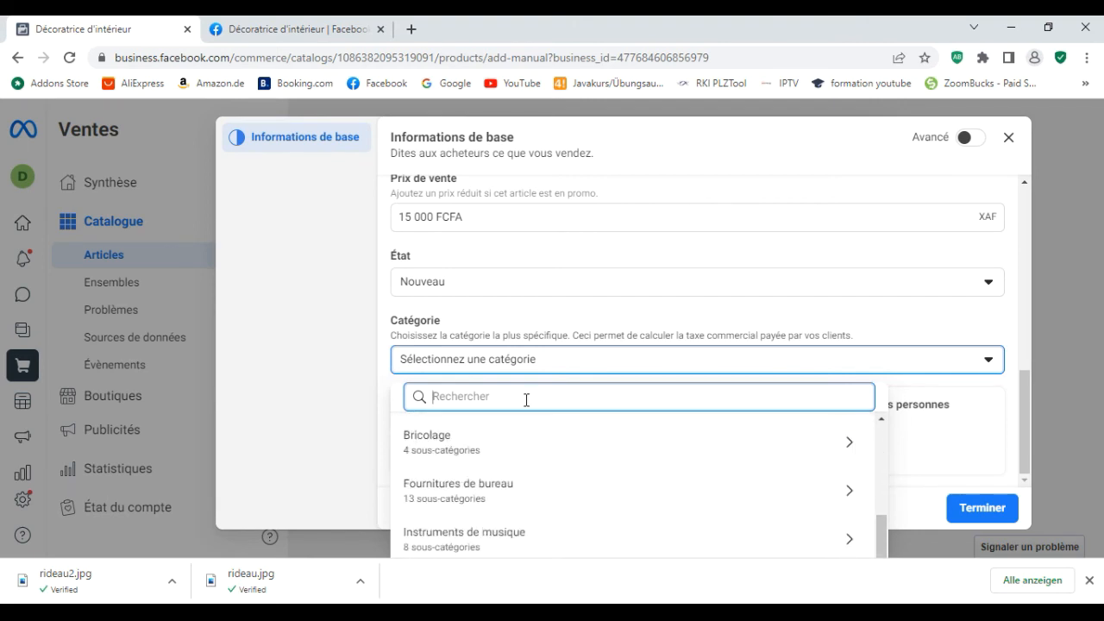
pyautogui.write('maison')
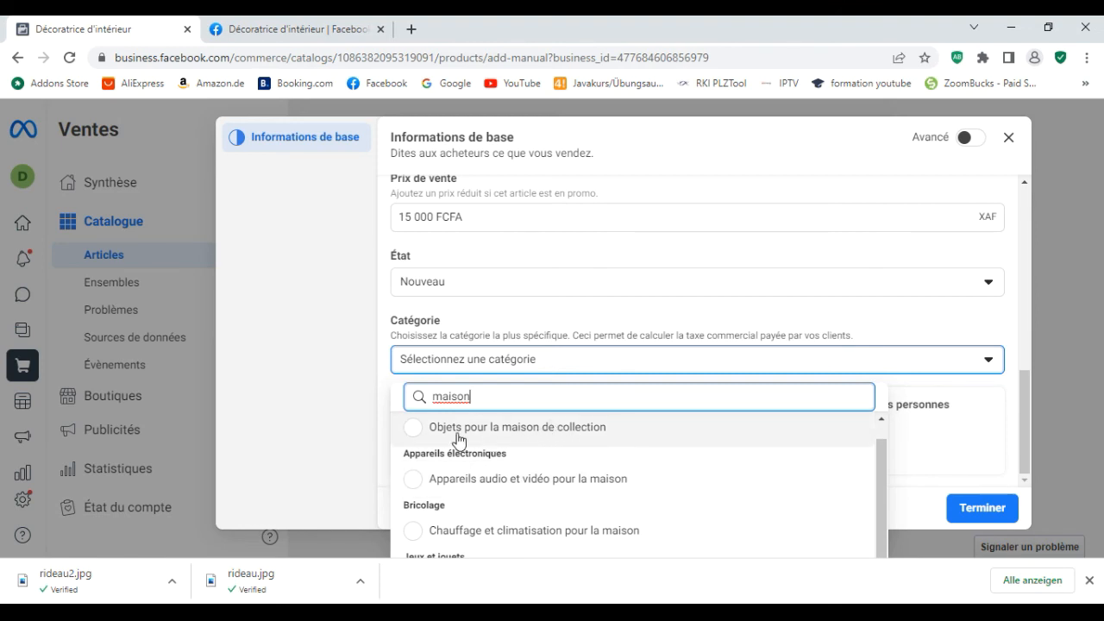
pyautogui.click(518, 437)
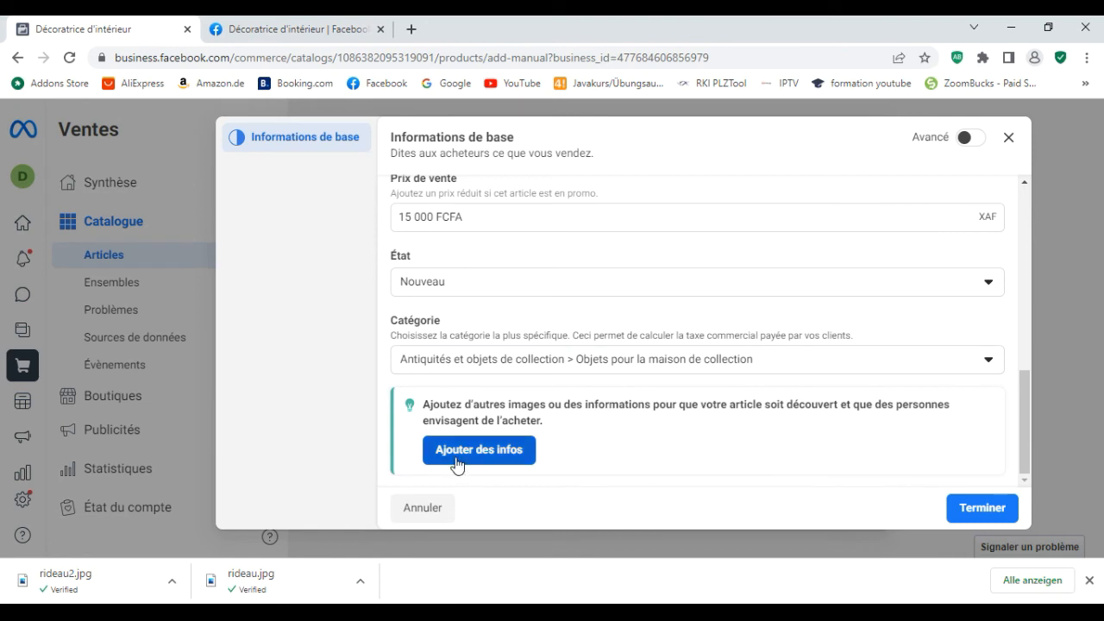
# - Finish adding the article to the catalogue without adding another, and start the introduction to requesting an examination of several articles
pyautogui.click(992, 507)
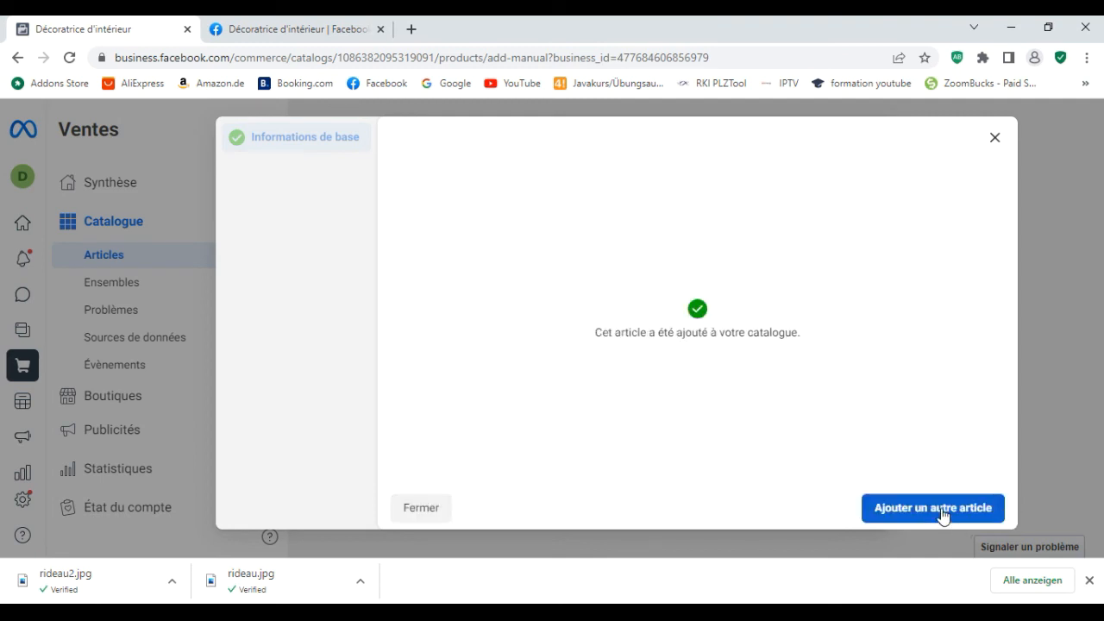
pyautogui.click(995, 142)
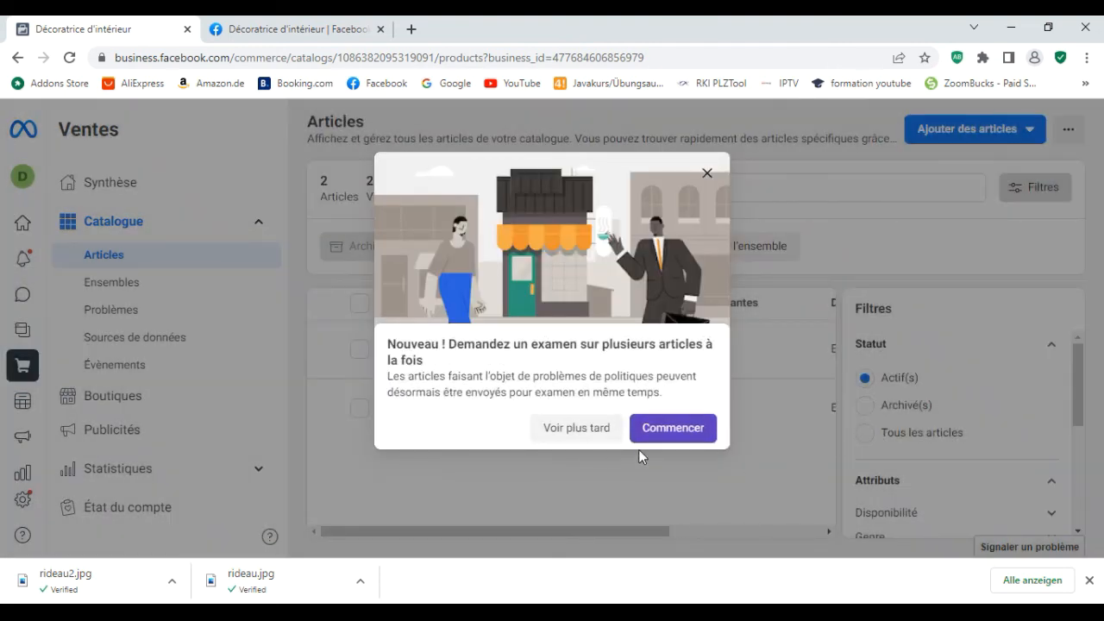
pyautogui.click(681, 436)
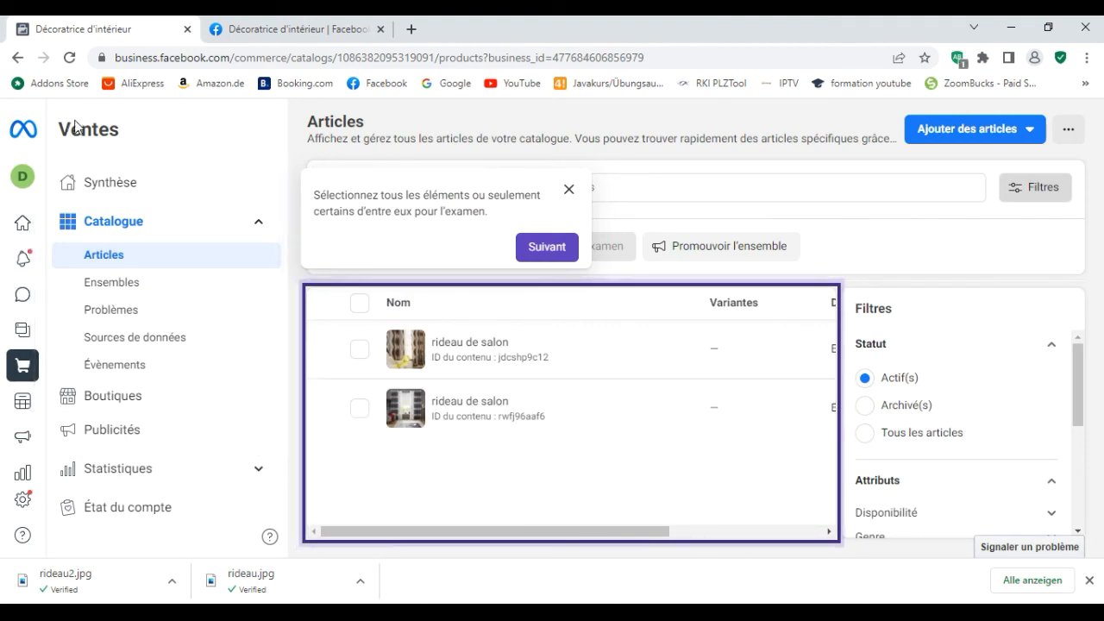
# - Choose to publish the shop from the Synthèse overview and open it in the shop editor
pyautogui.click(98, 184)
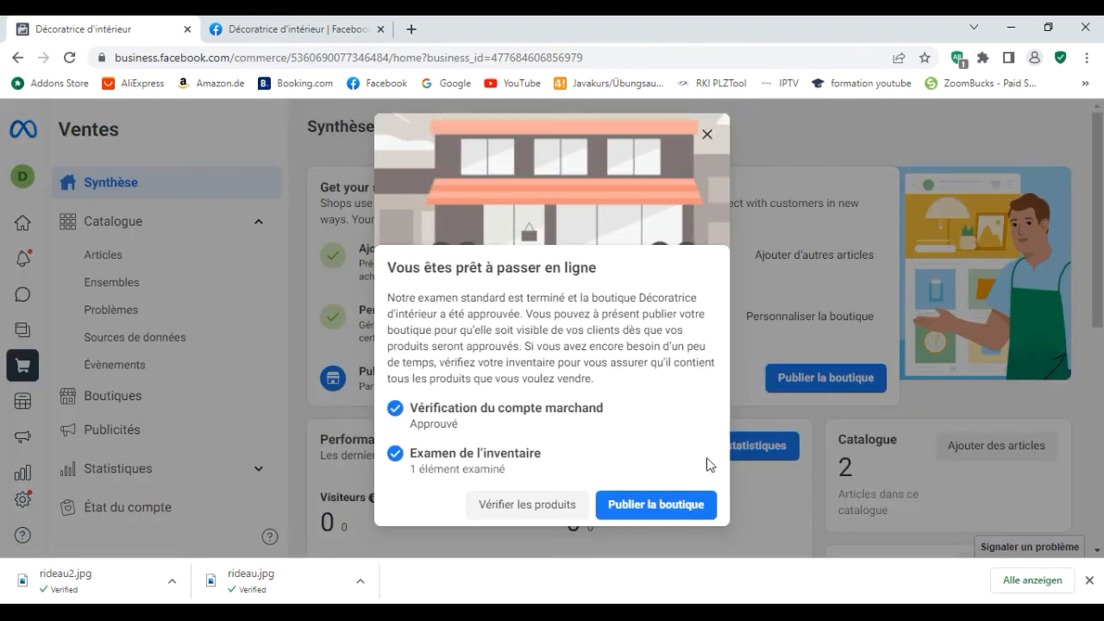
pyautogui.click(642, 518)
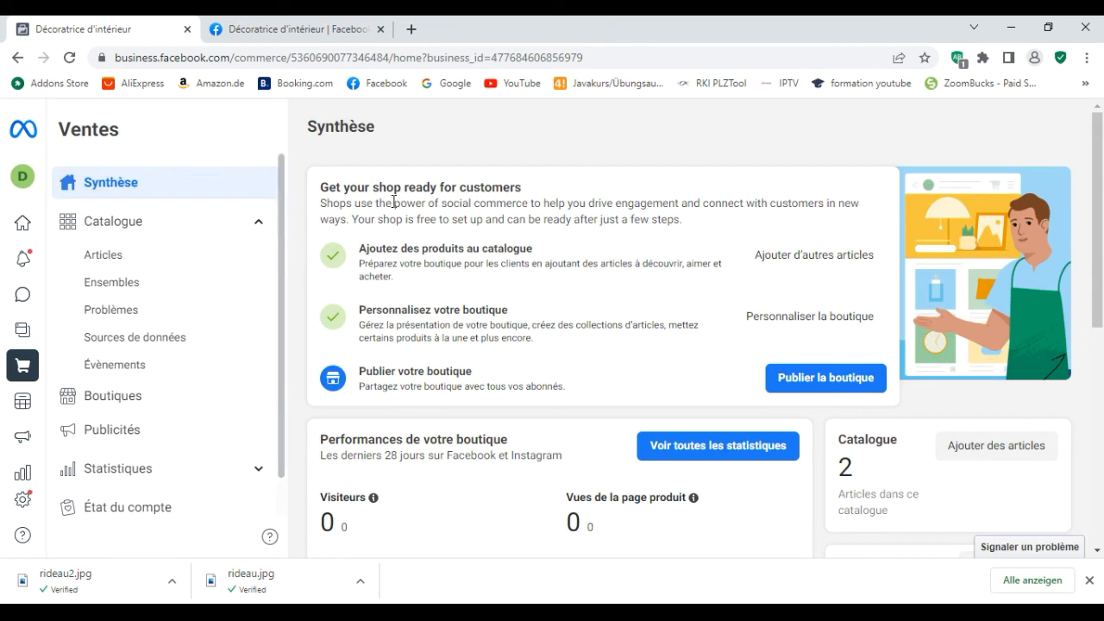
pyautogui.scroll(-2, 607, 466)
pyautogui.scroll(3, 607, 466)
pyautogui.click(839, 388)
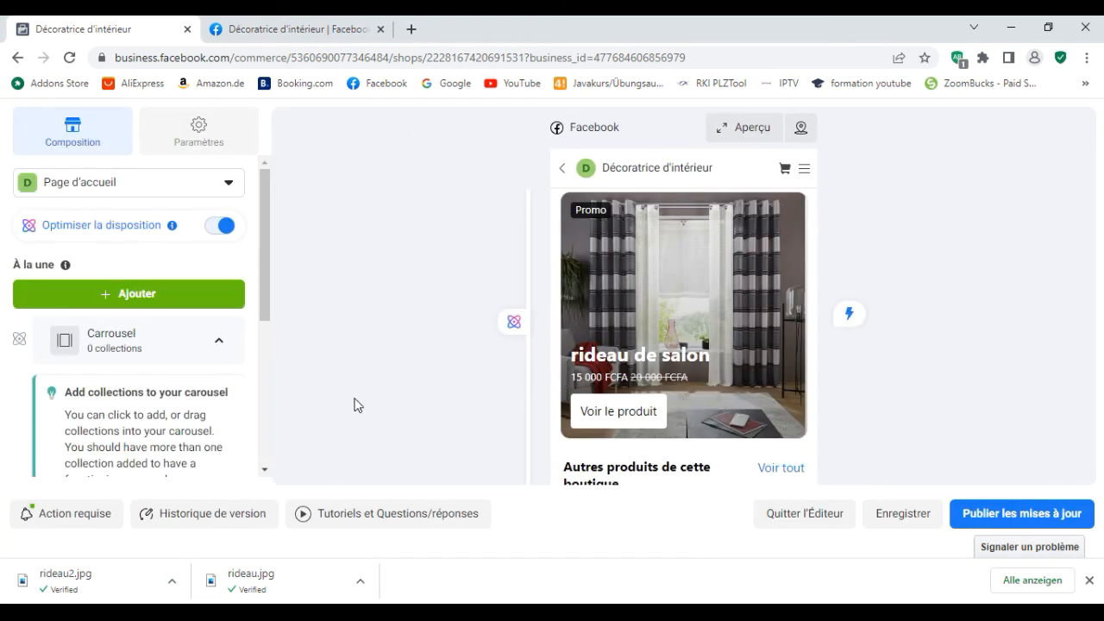
# - Examine the shop's home page preview with its name and curtain products, and display the full shop inventory
pyautogui.scroll(-2, 694, 283)
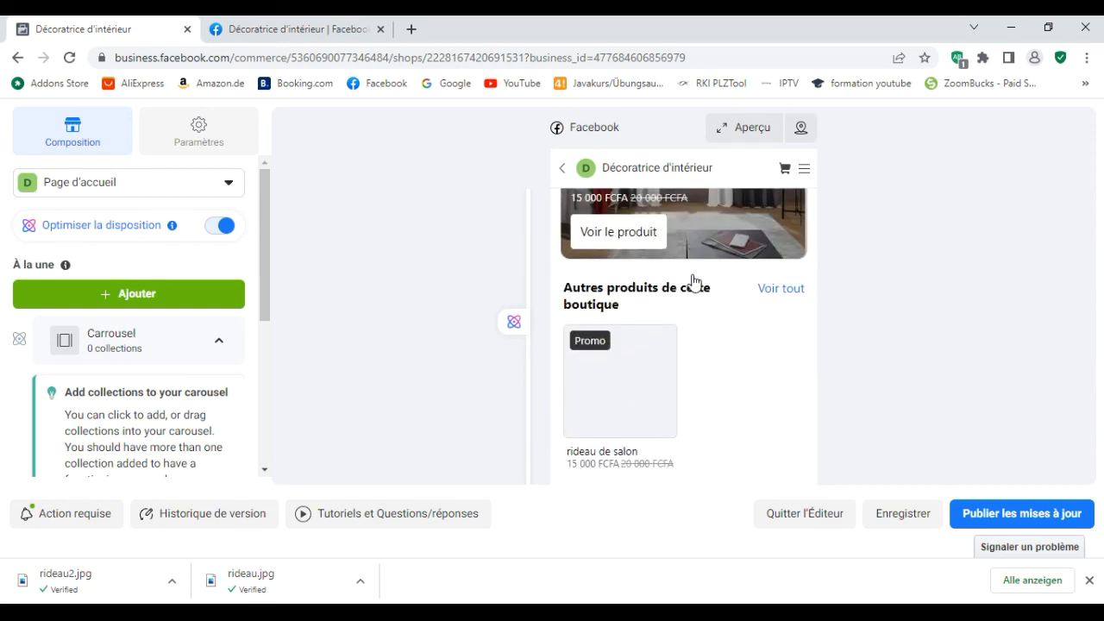
pyautogui.scroll(2, 851, 374)
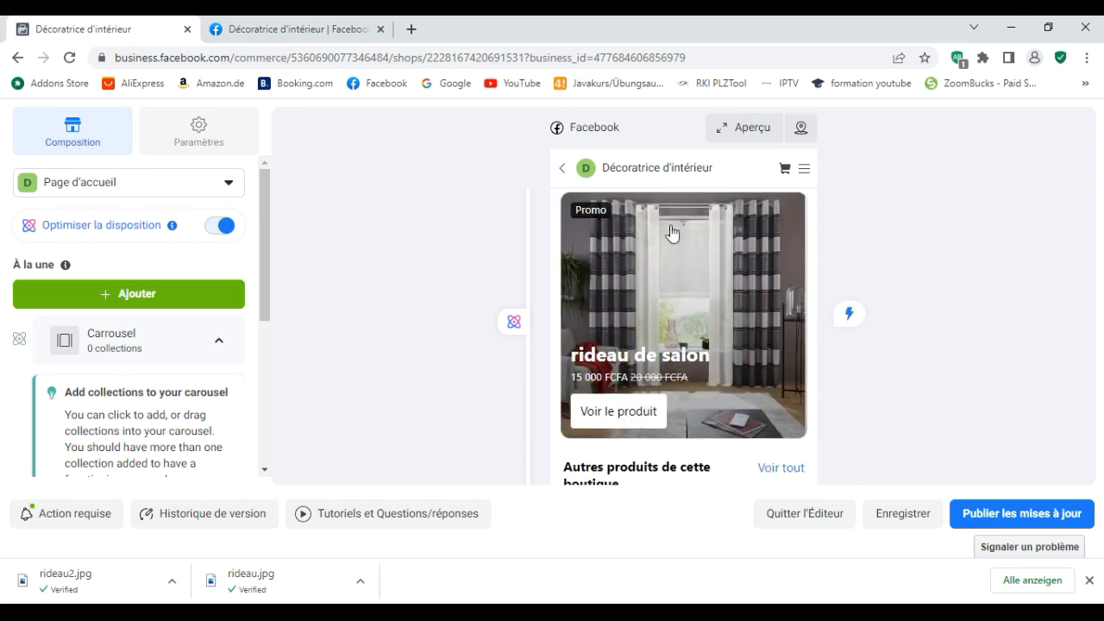
pyautogui.moveTo(602, 167); pyautogui.dragTo(733, 178)
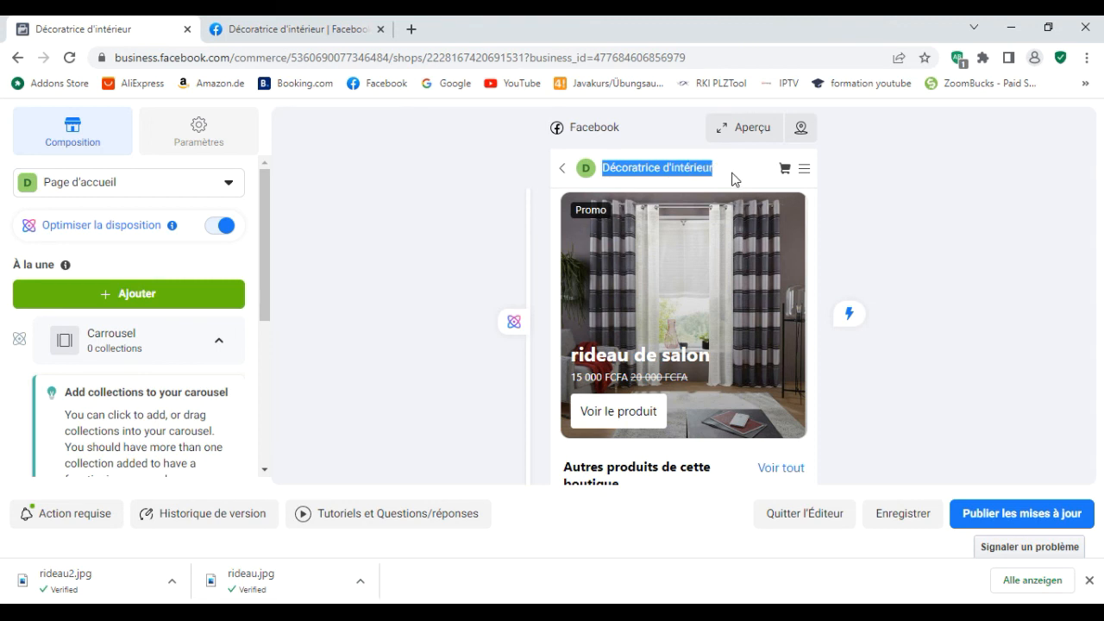
pyautogui.scroll(-1, 683, 274)
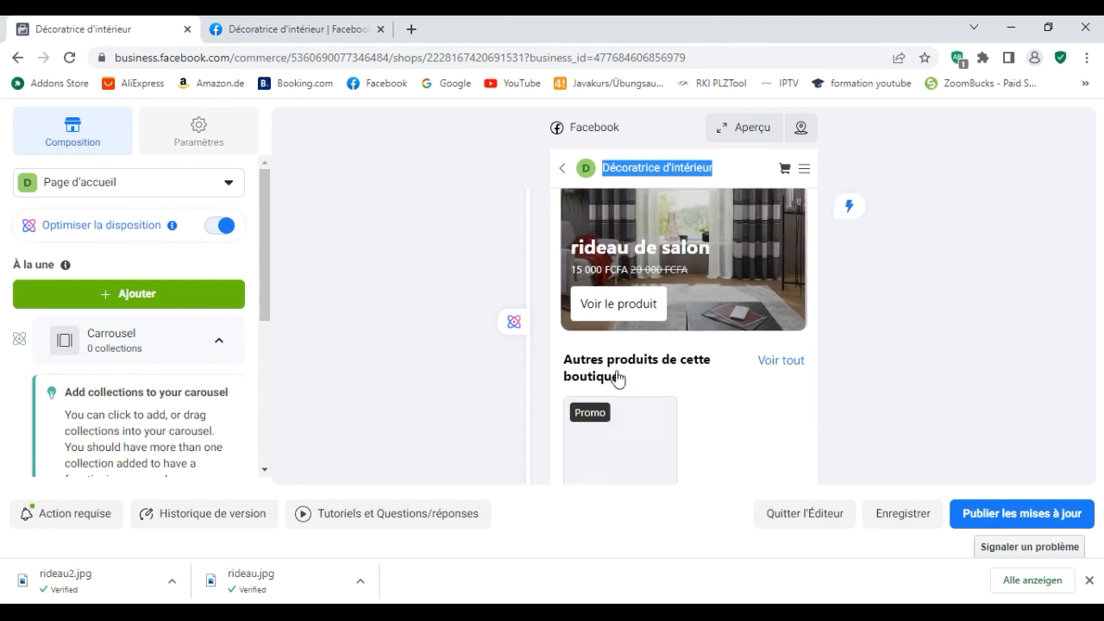
pyautogui.scroll(-2, 656, 388)
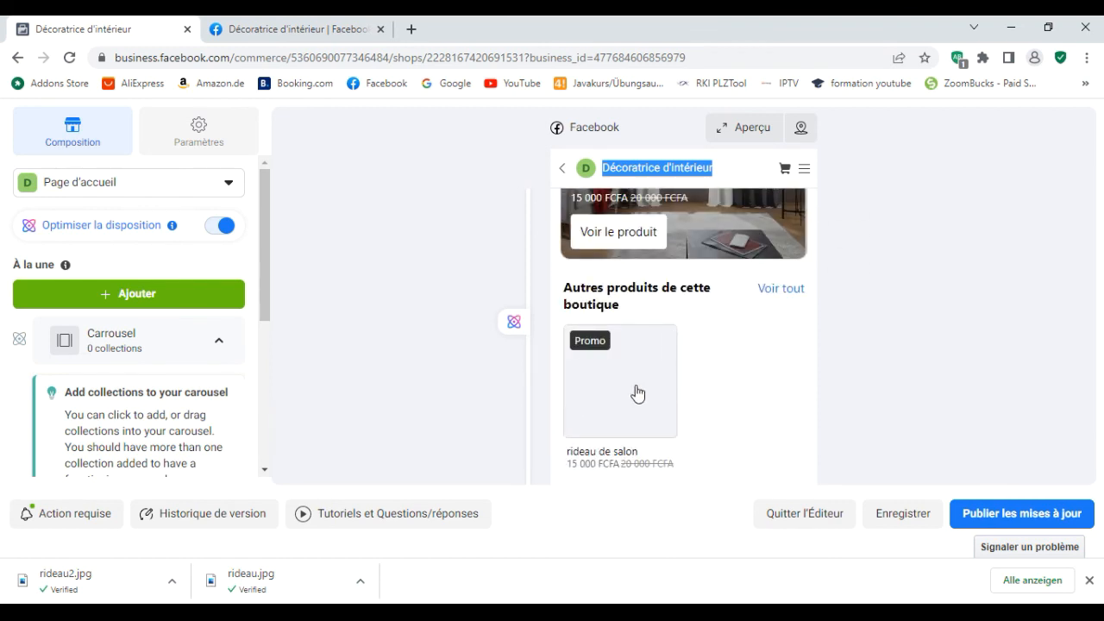
pyautogui.scroll(1, 636, 396)
pyautogui.scroll(1, 633, 406)
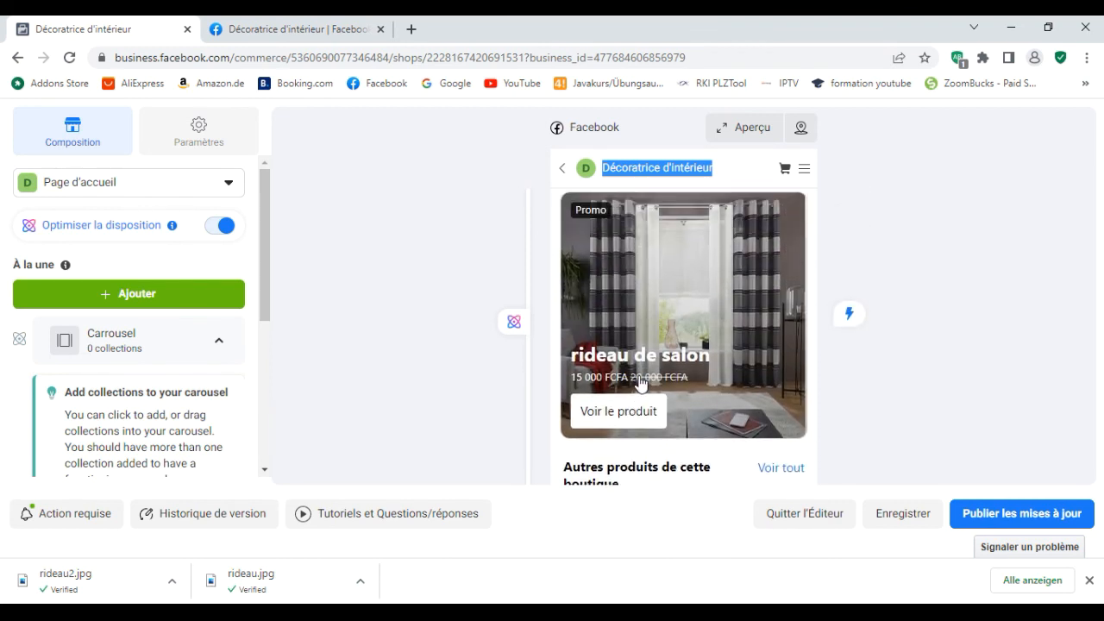
pyautogui.scroll(-2, 641, 377)
pyautogui.scroll(2, 665, 320)
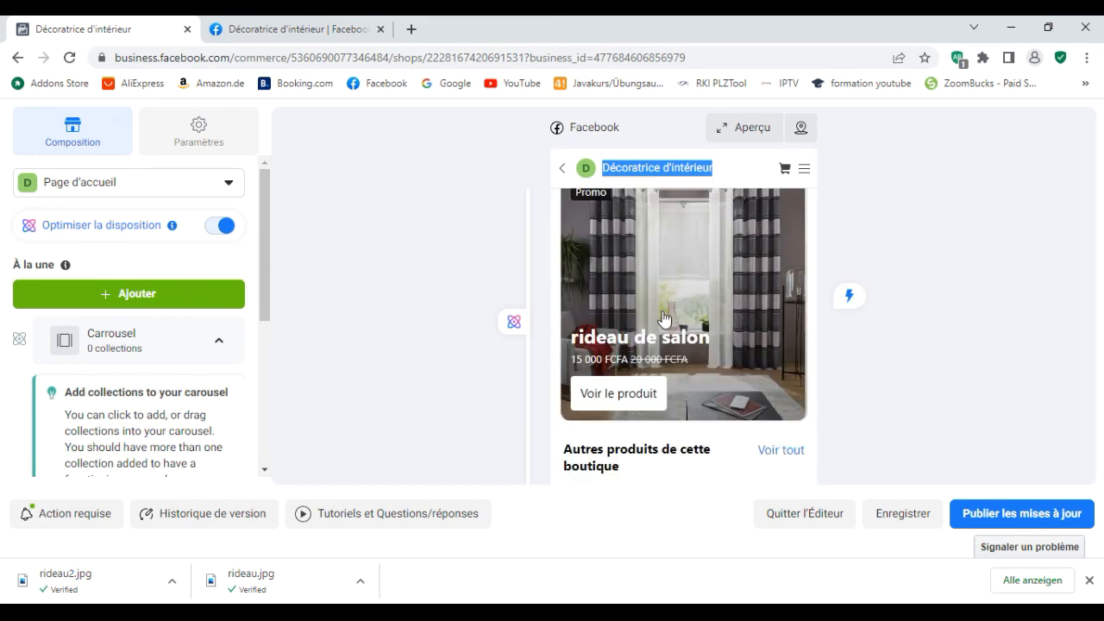
pyautogui.click(784, 458)
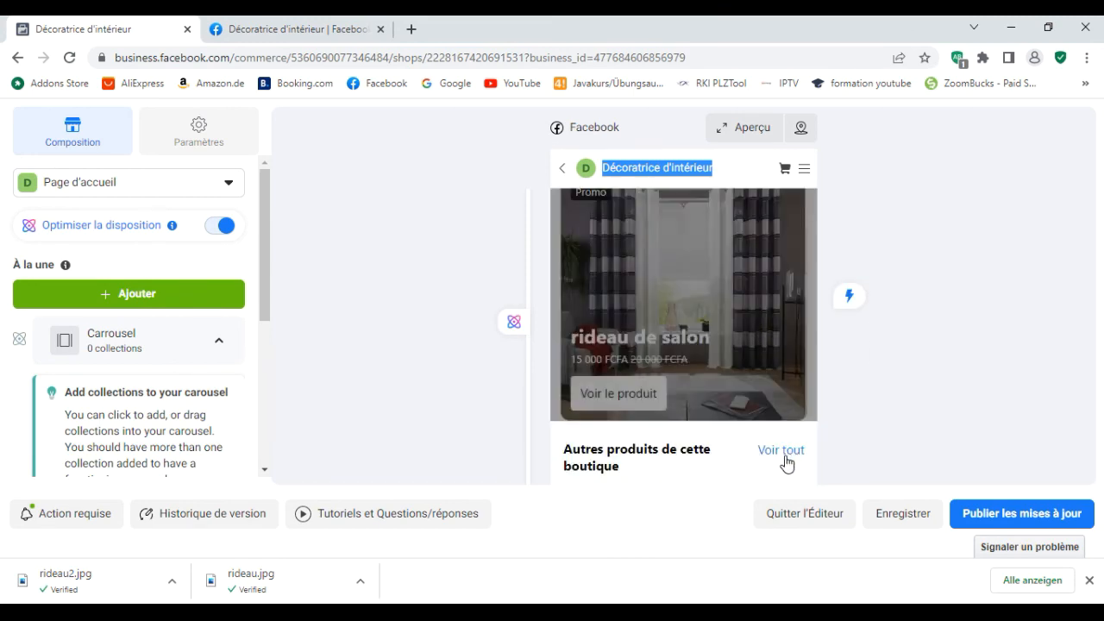
pyautogui.scroll(-1, 447, 442)
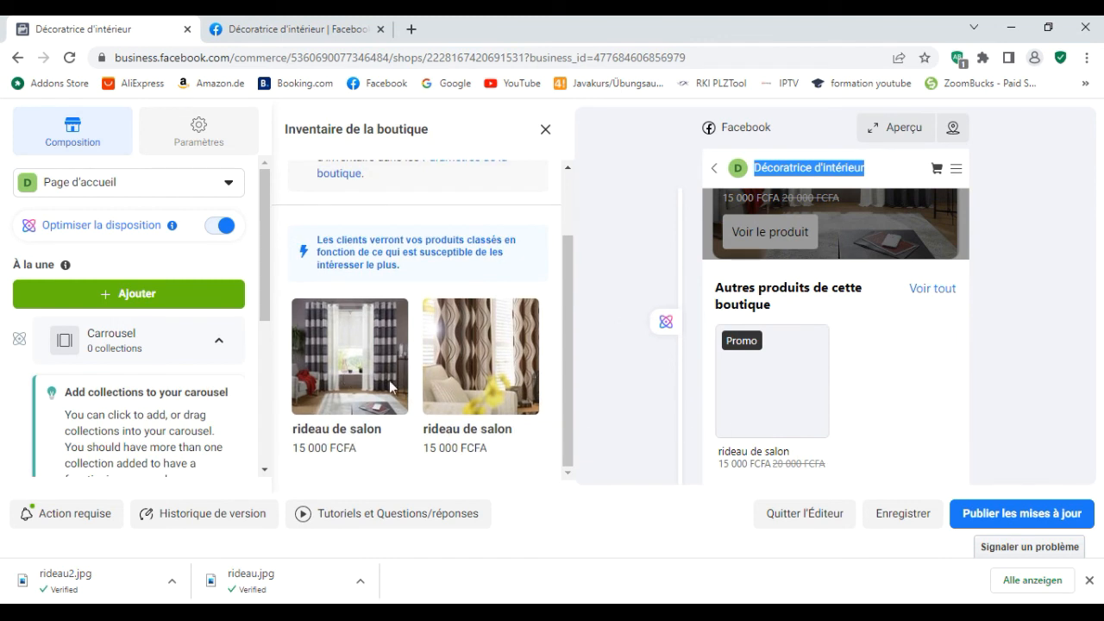
# - Examine the shop inventory and the home page preview in the editor, including the preview's cart and menu
pyautogui.scroll(1, 463, 398)
pyautogui.scroll(2, 776, 412)
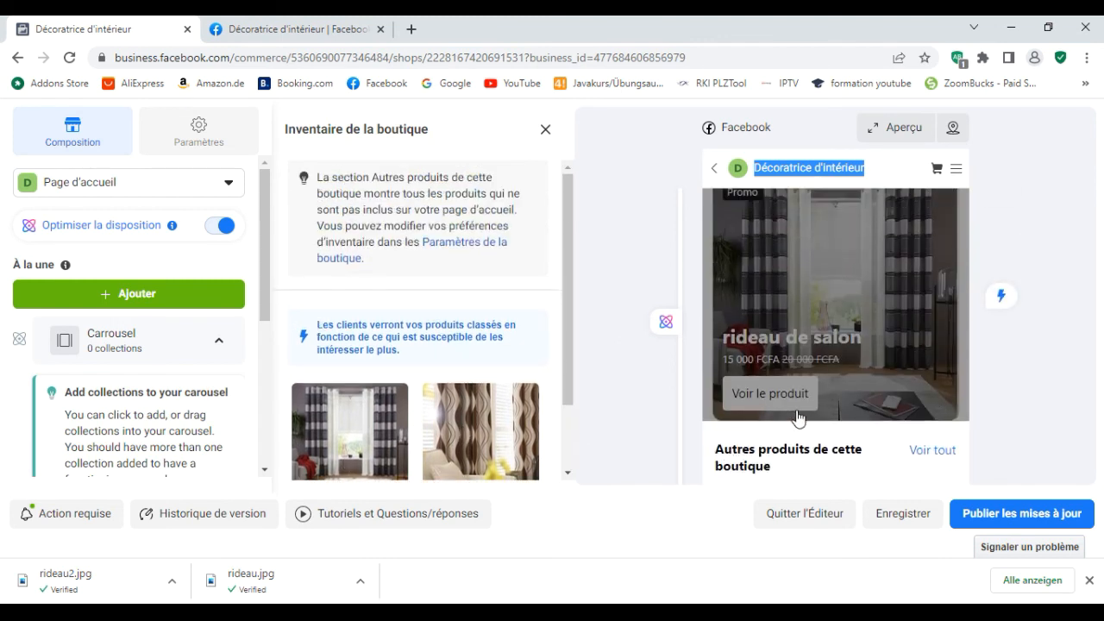
pyautogui.click(937, 173)
pyautogui.scroll(-2, 817, 316)
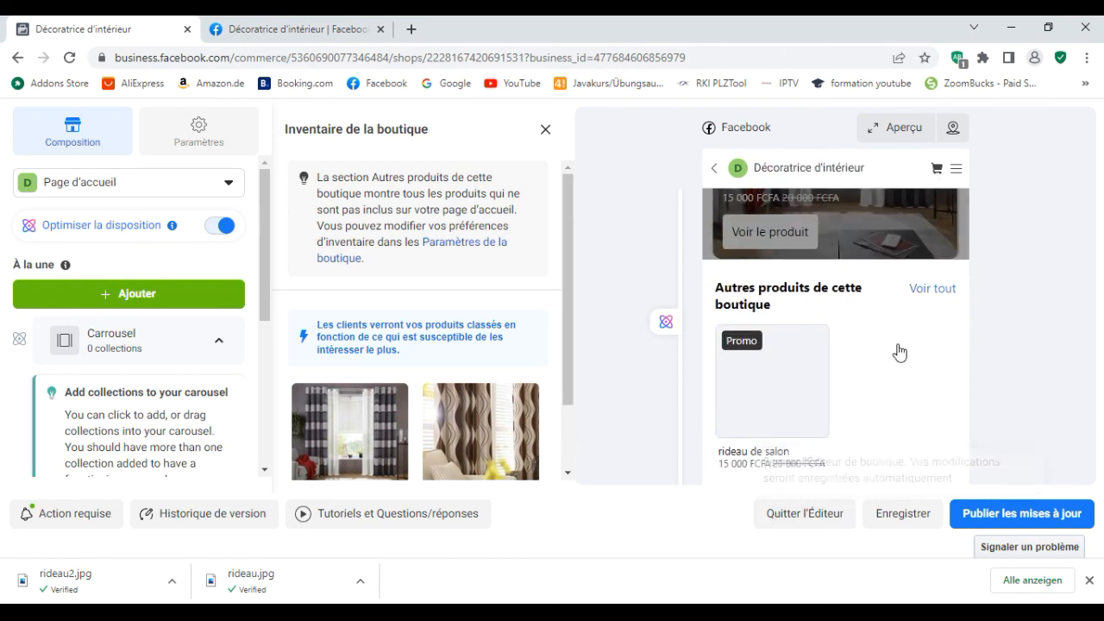
pyautogui.scroll(2, 899, 357)
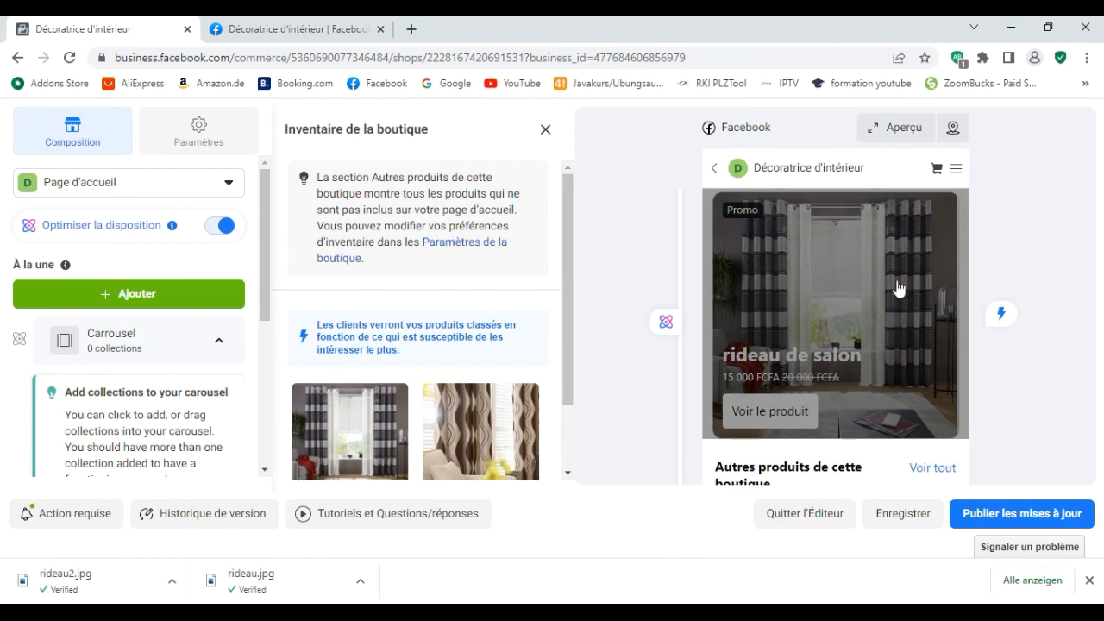
pyautogui.click(956, 168)
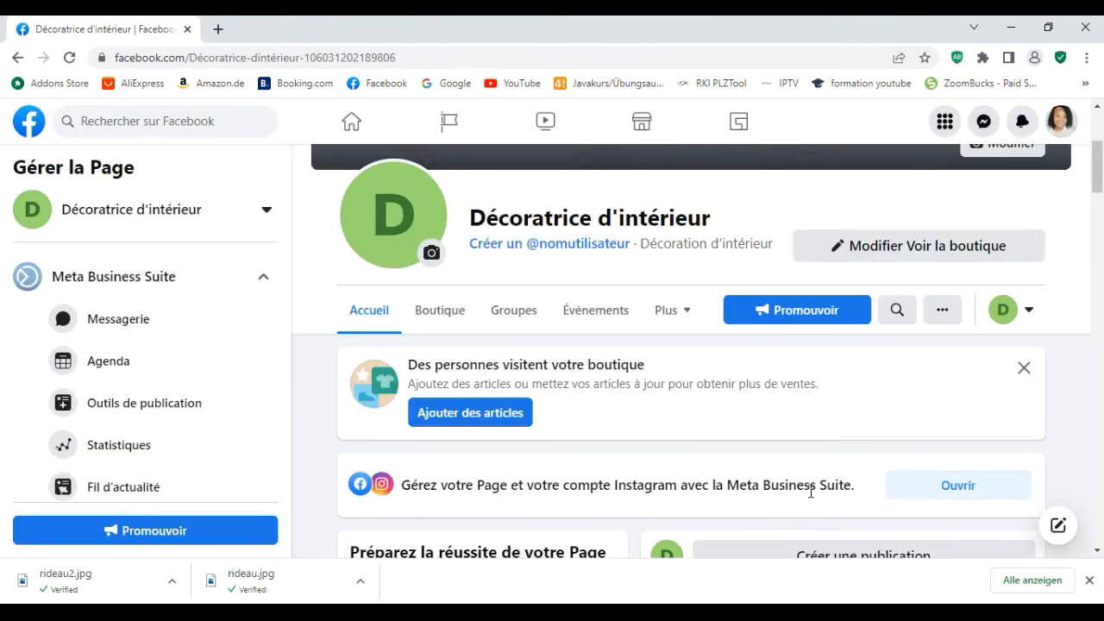
# - Review the Décoratrice d'intérieur Page's home, and open its Boutique section to examine how the shop is displayed
pyautogui.scroll(1, 532, 395)
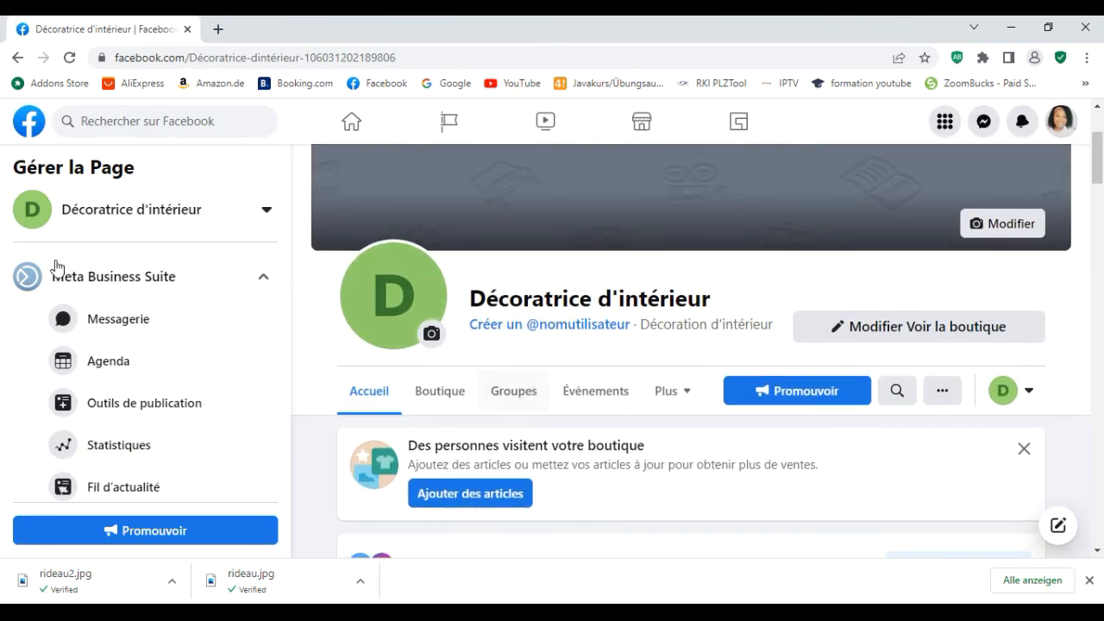
pyautogui.scroll(-2, 532, 414)
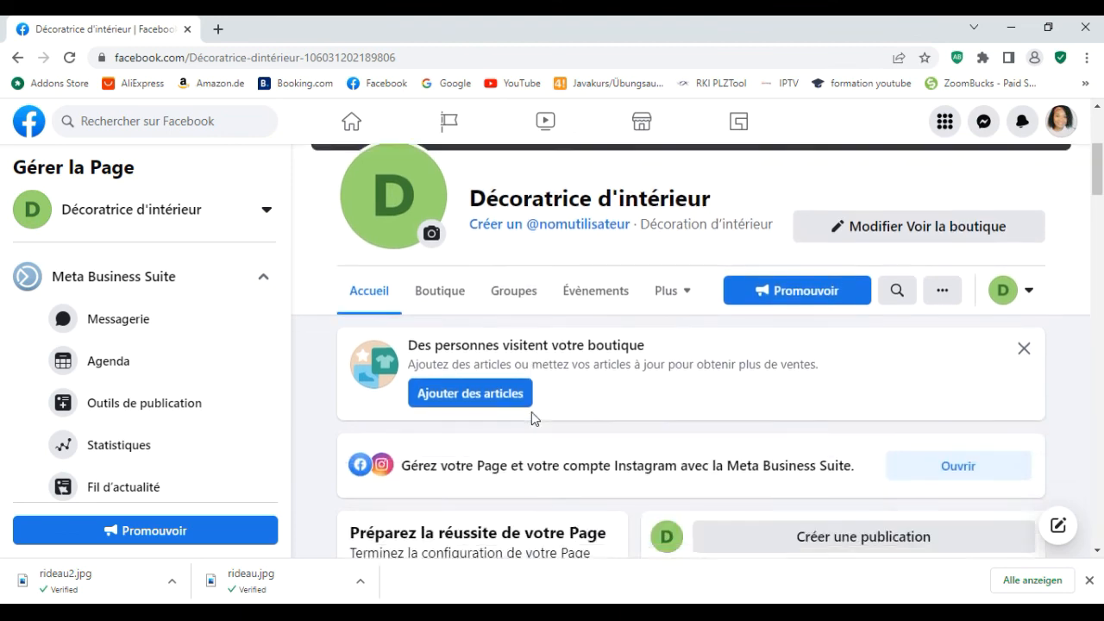
pyautogui.scroll(2, 535, 412)
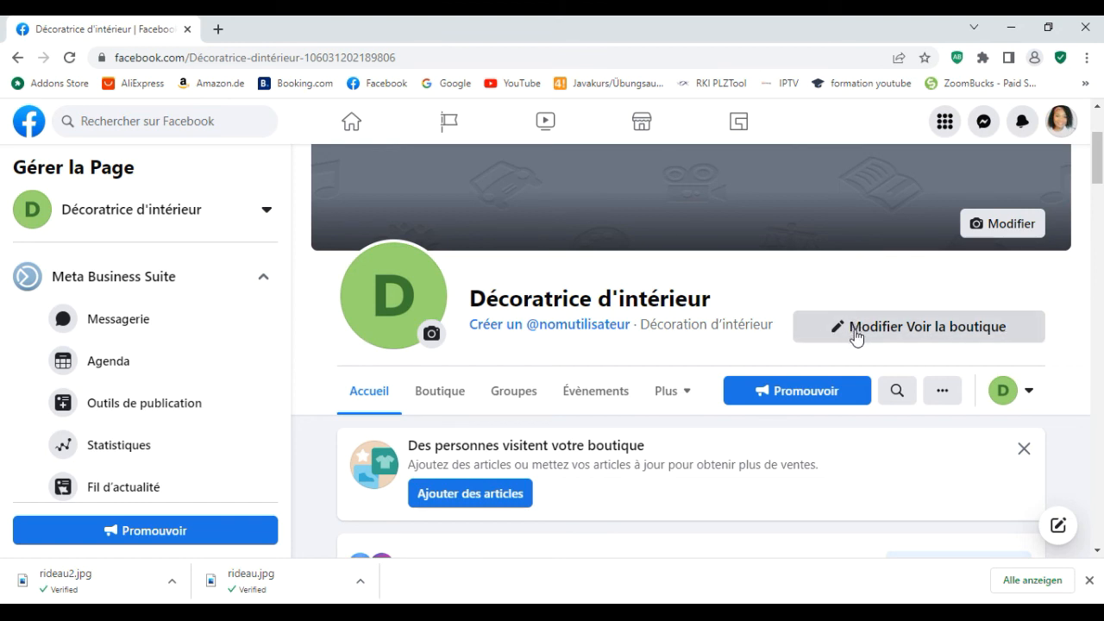
pyautogui.click(439, 403)
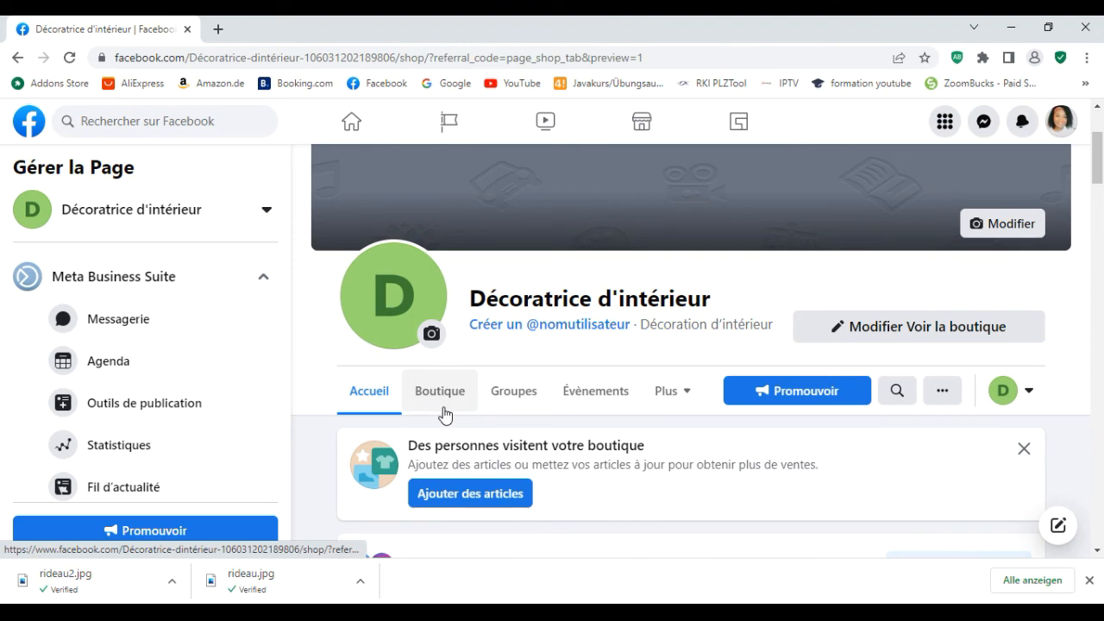
pyautogui.scroll(-1, 680, 336)
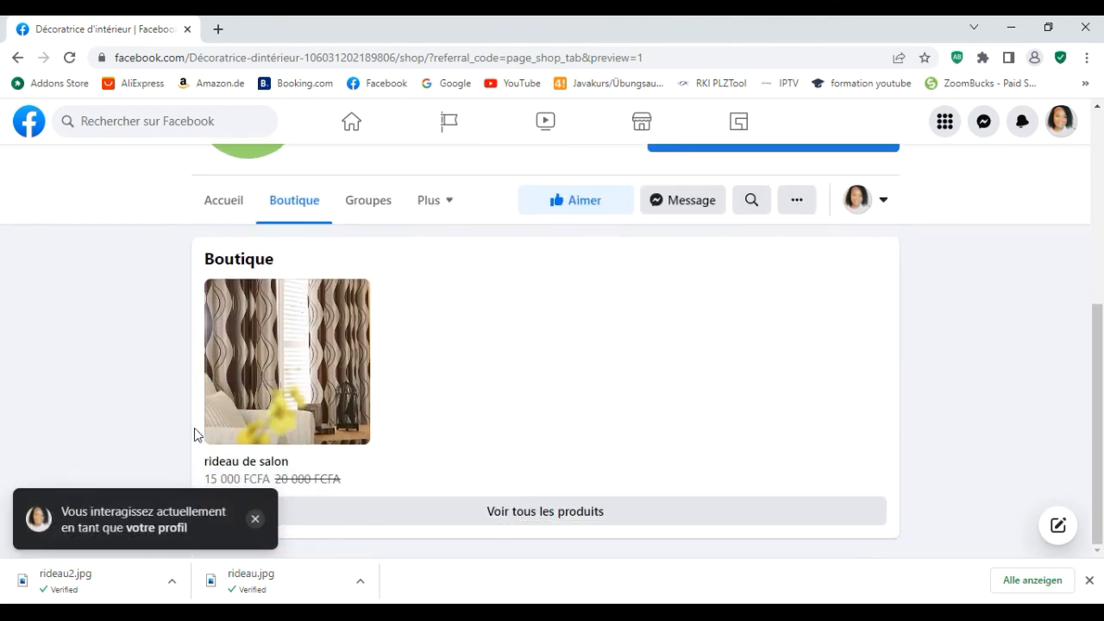
pyautogui.scroll(2, 344, 441)
pyautogui.scroll(-2, 344, 438)
# - Display all of the shop's products from the Boutique section and examine the full product page
pyautogui.click(532, 509)
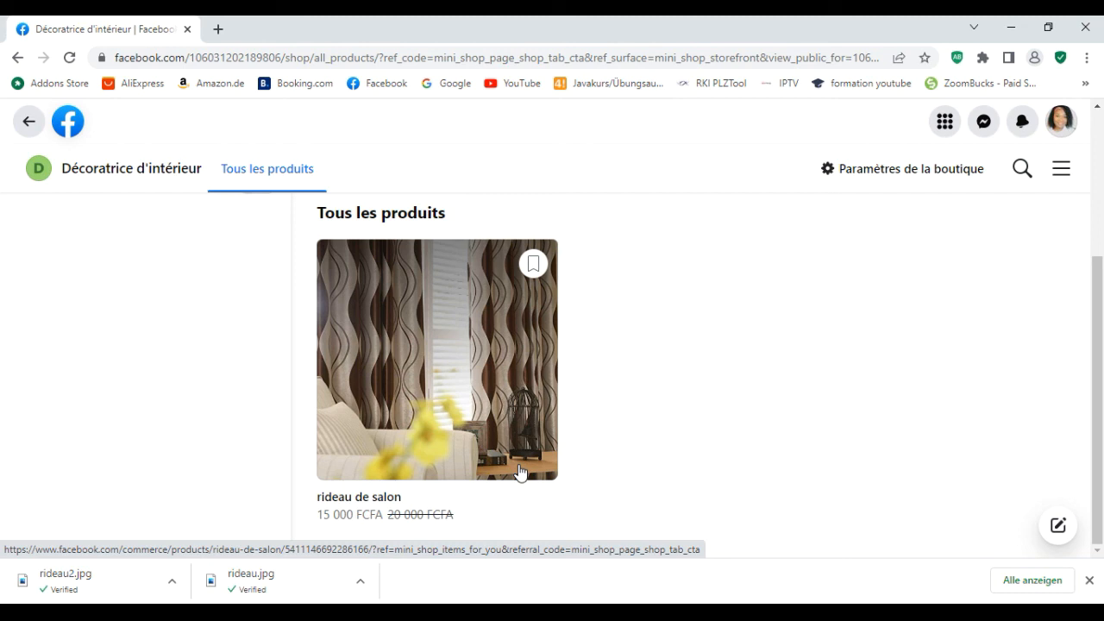
pyautogui.scroll(3, 520, 472)
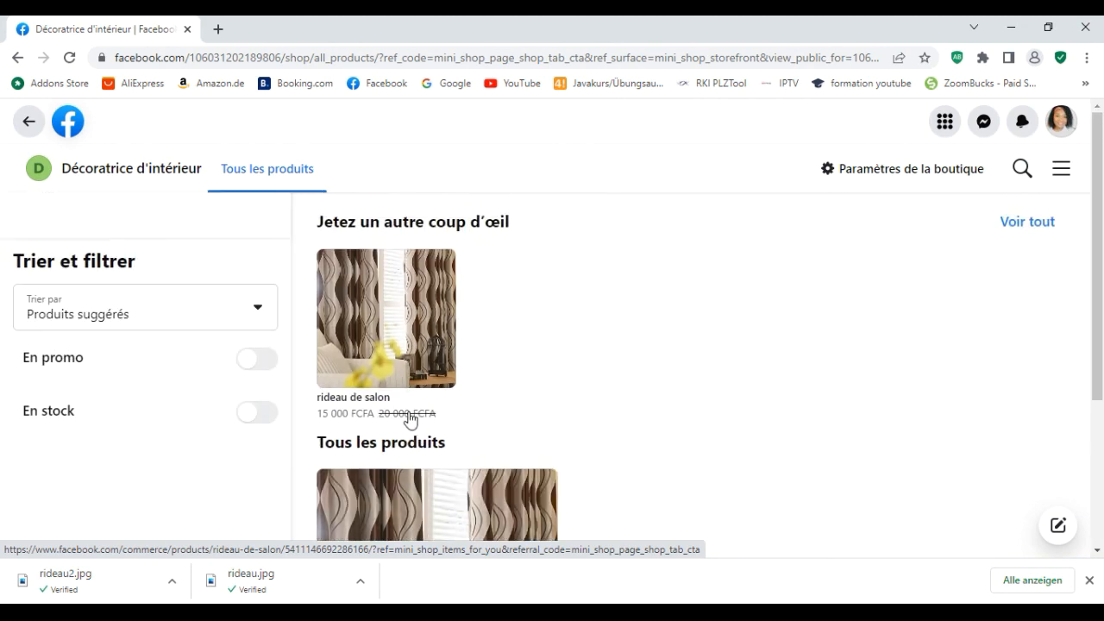
pyautogui.scroll(-3, 409, 421)
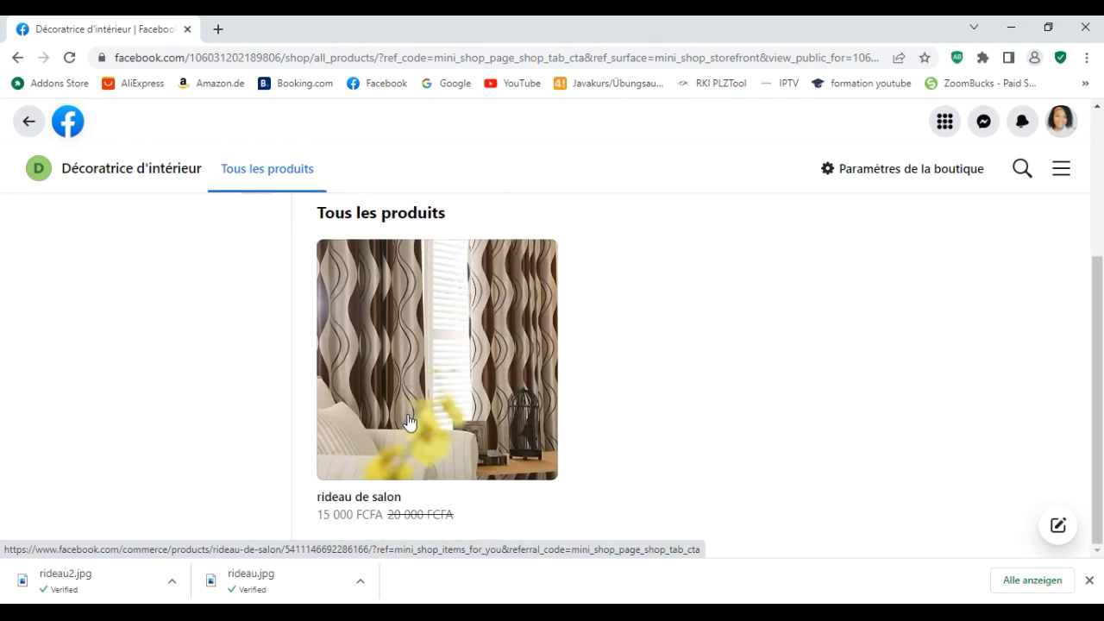
pyautogui.scroll(3, 409, 421)
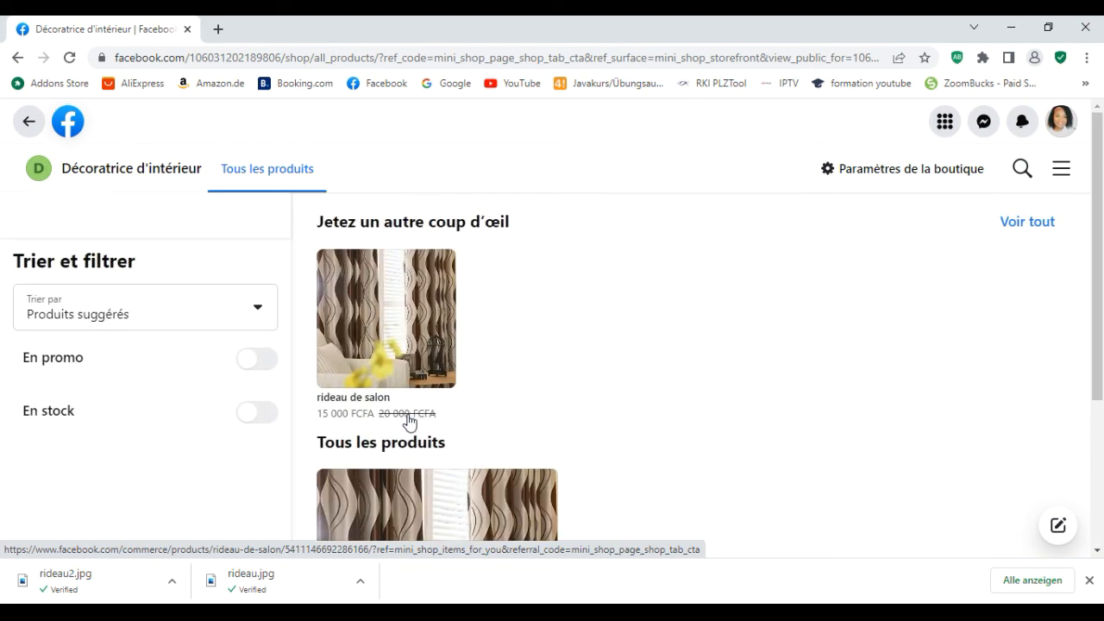